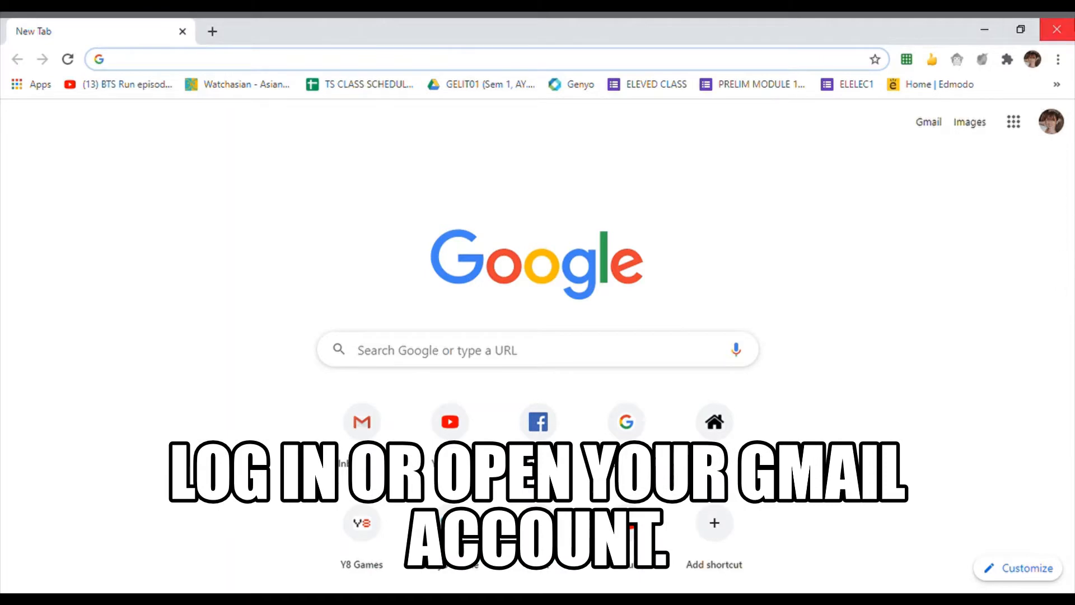
- Navigate Chrome to gmail.com to bring up the signed-in inbox
{"action": "left_click", "coordinate": [659, 69]}
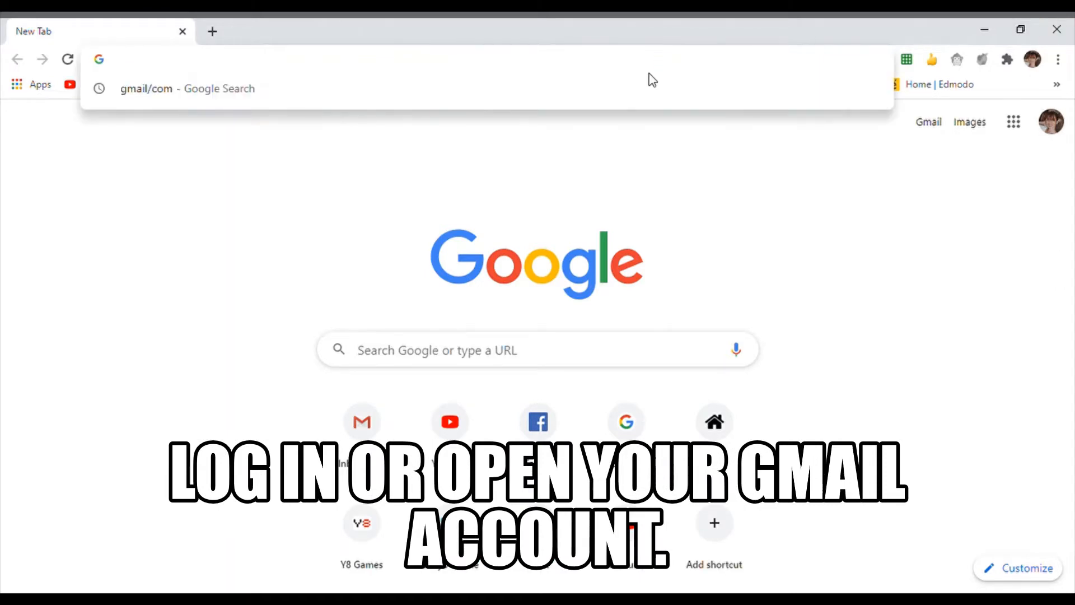
{"action": "type", "text": "gmail"}
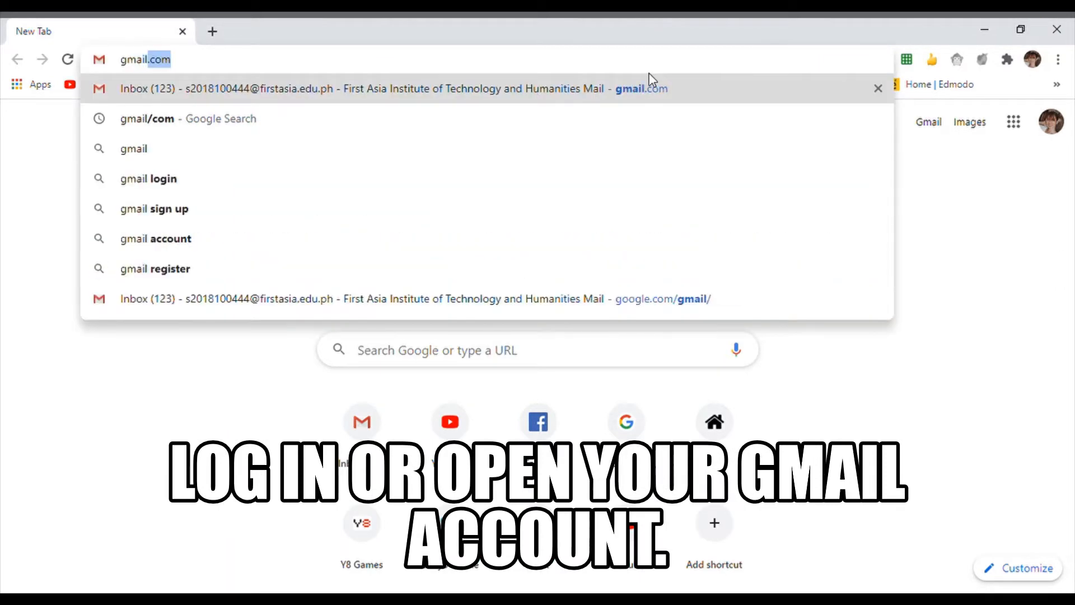
{"action": "type", "text": ".com"}
{"action": "key", "text": "Return"}
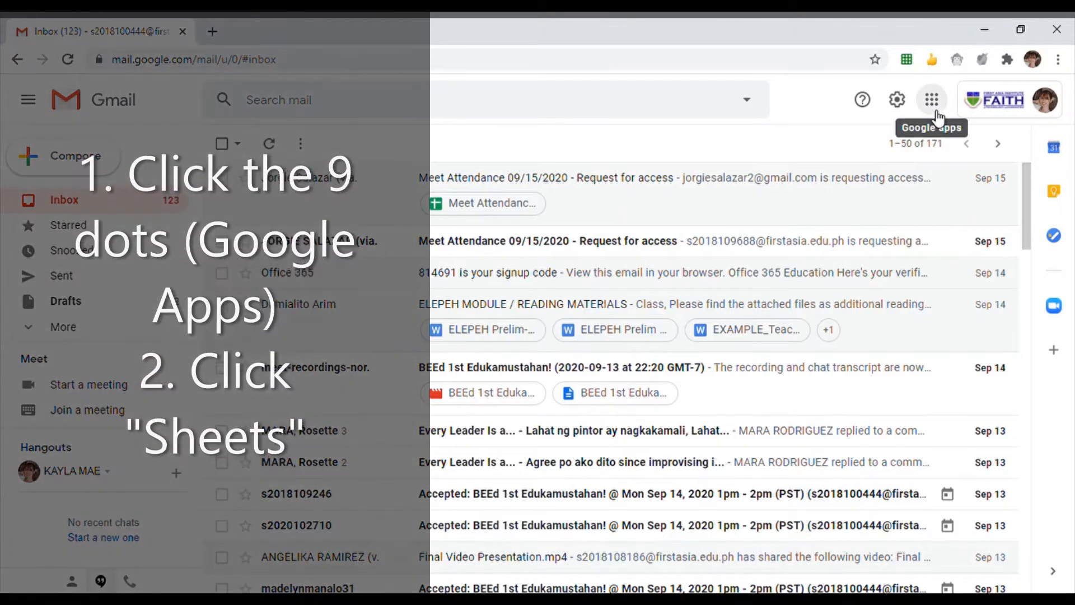
- Launch Google Sheets in a new tab from Gmail's Google Apps menu
{"action": "left_click", "coordinate": [931, 102]}
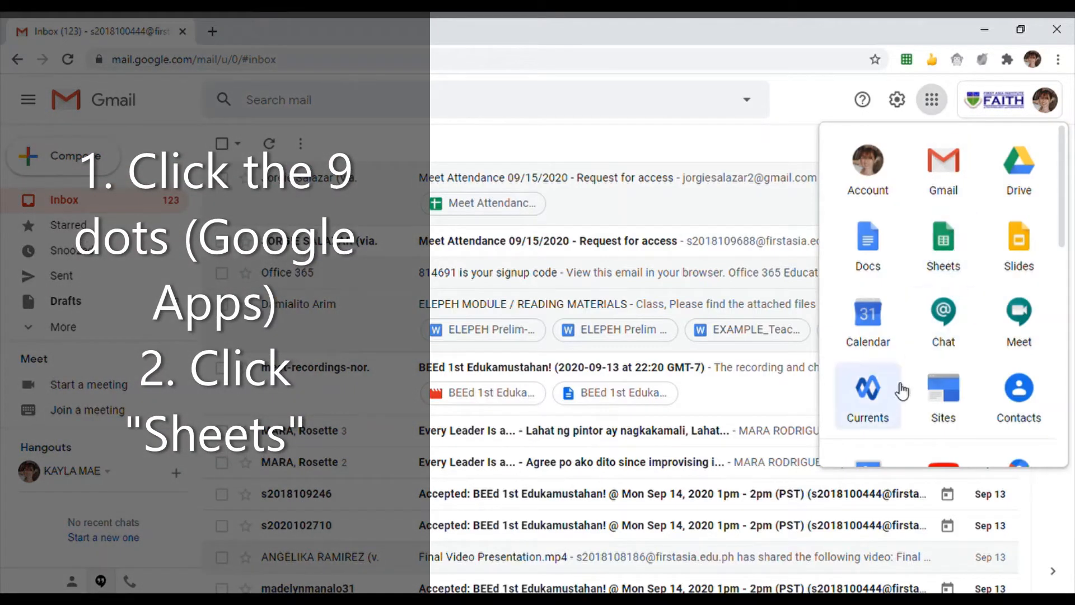
{"action": "scroll", "coordinate": [948, 317], "scroll_direction": "down", "scroll_amount": 7}
{"action": "scroll", "coordinate": [923, 314], "scroll_direction": "down", "scroll_amount": 2}
{"action": "scroll", "coordinate": [925, 310], "scroll_direction": "up", "scroll_amount": 8}
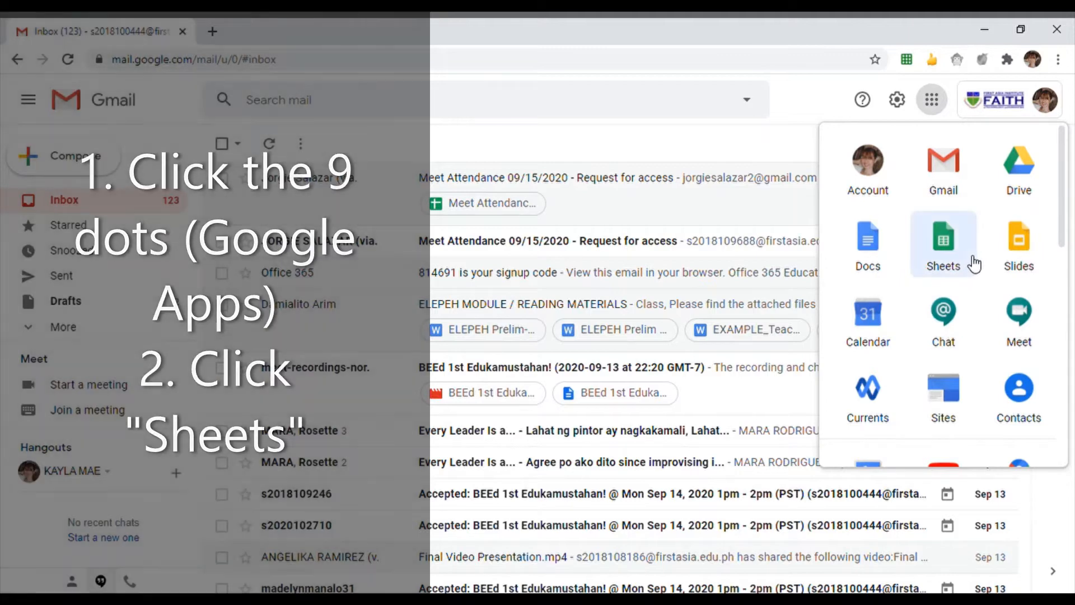
{"action": "left_click", "coordinate": [967, 259]}
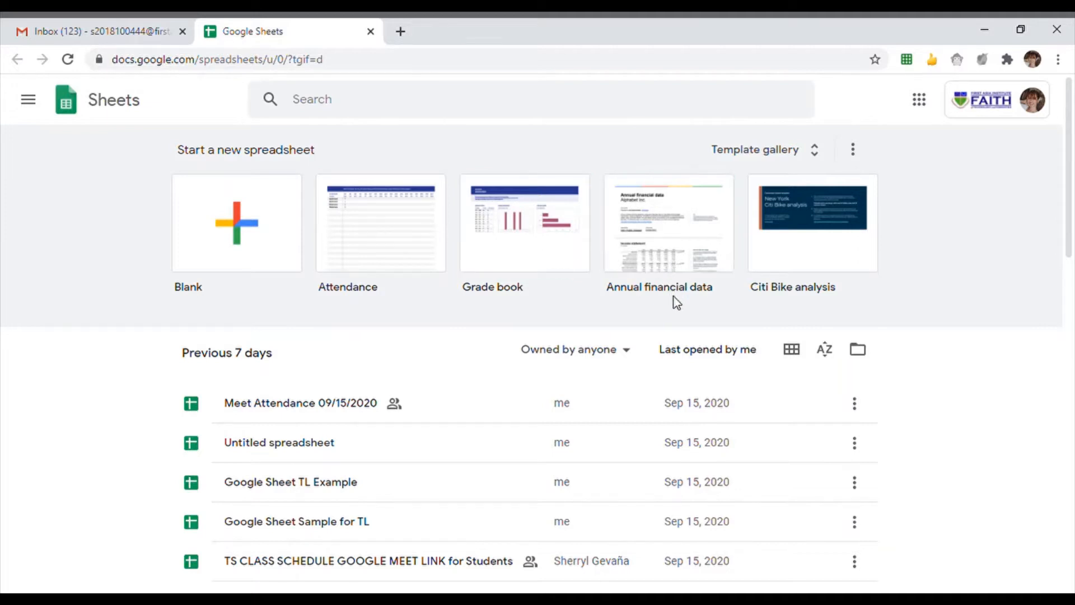
- Browse the recent spreadsheets list, then create a Blank spreadsheet
{"action": "scroll", "coordinate": [610, 473], "scroll_direction": "down", "scroll_amount": 5}
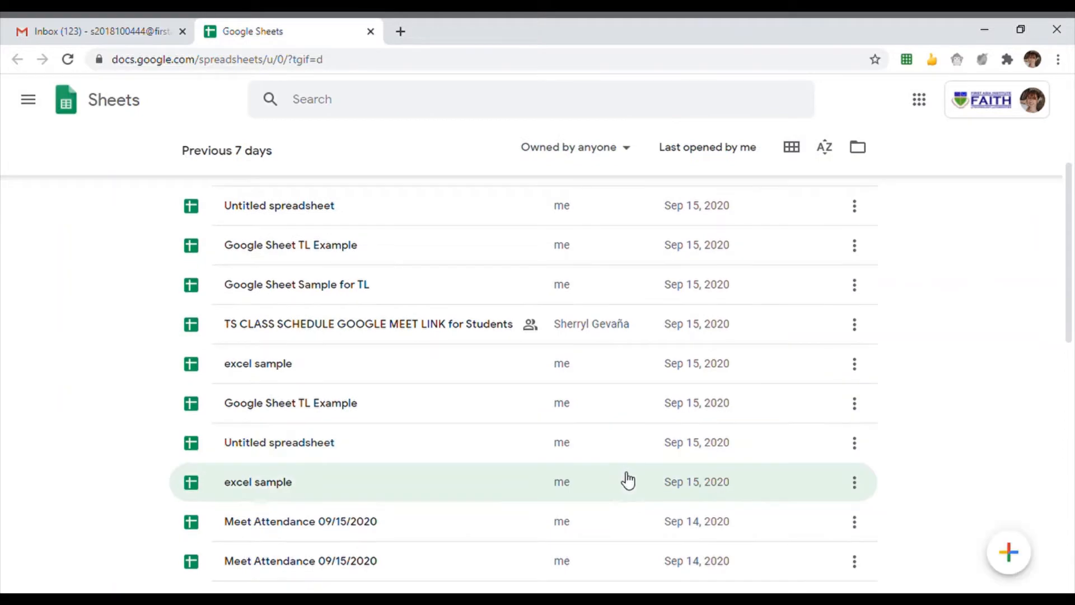
{"action": "scroll", "coordinate": [627, 479], "scroll_direction": "down", "scroll_amount": 3}
{"action": "scroll", "coordinate": [644, 470], "scroll_direction": "down", "scroll_amount": 3}
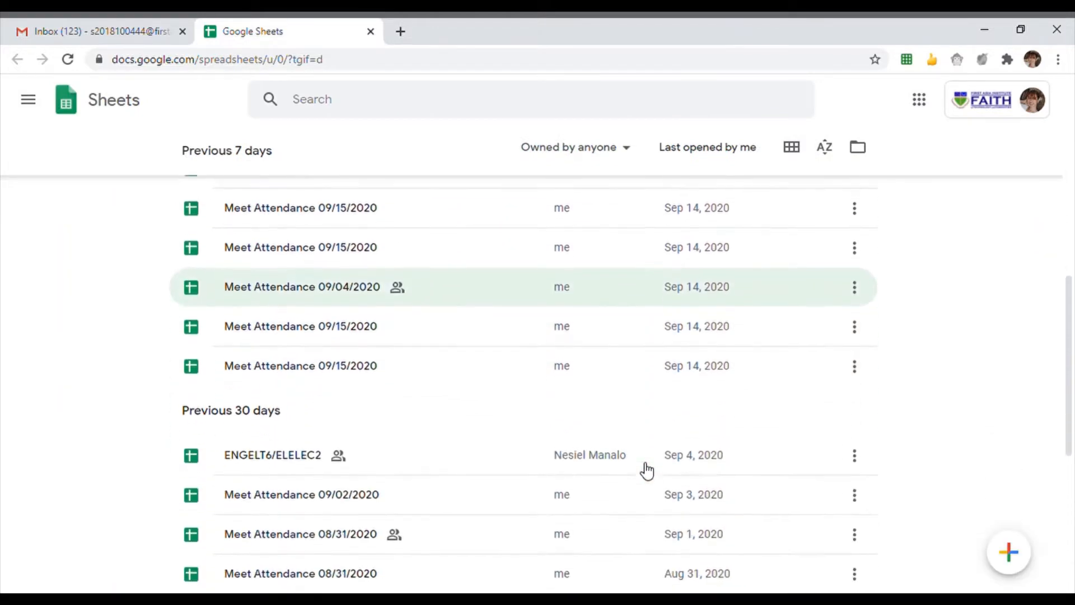
{"action": "scroll", "coordinate": [644, 470], "scroll_direction": "up", "scroll_amount": 10}
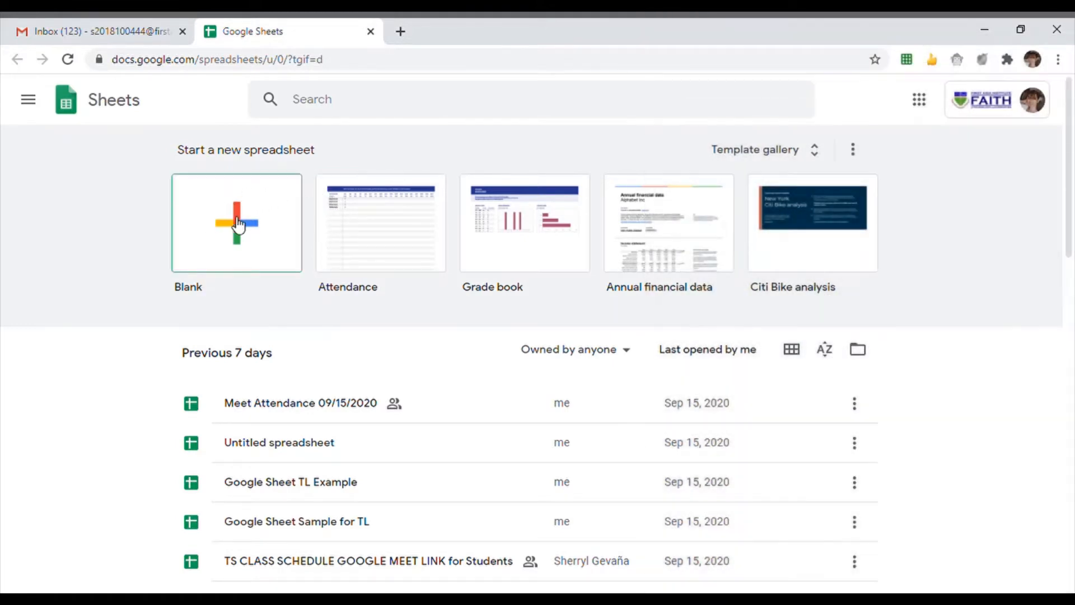
{"action": "left_click", "coordinate": [233, 216]}
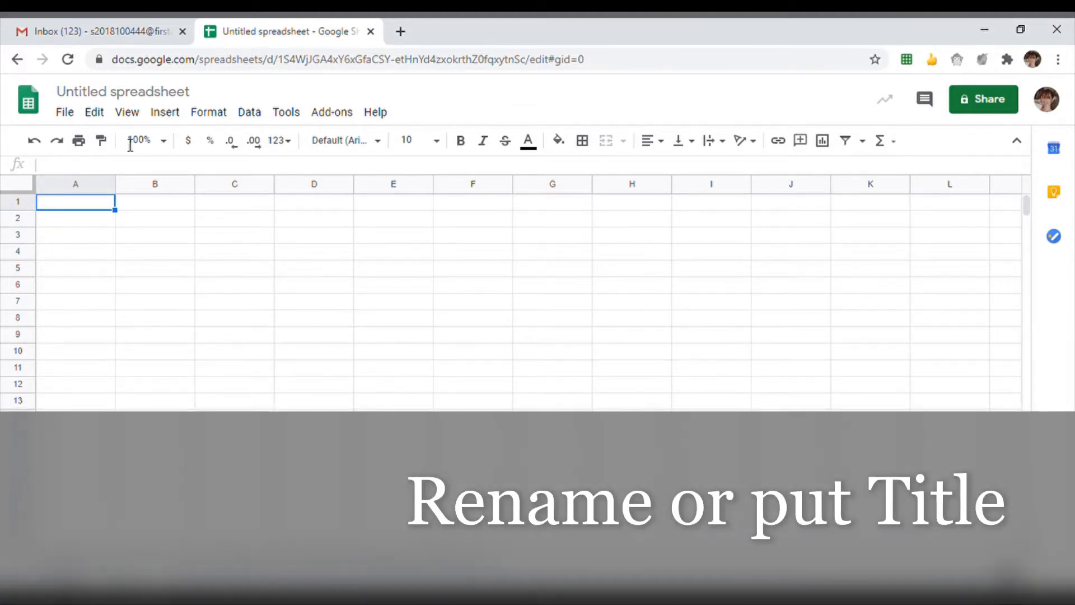
- Retitle the untitled spreadsheet 'Google Sheet TL Sample'
{"action": "left_click", "coordinate": [164, 92]}
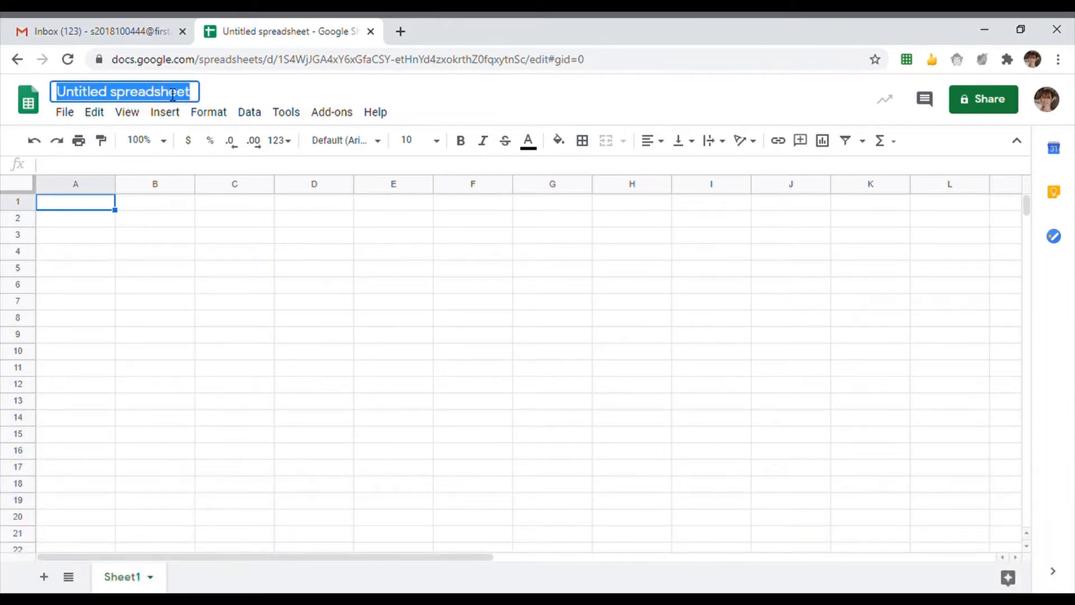
{"action": "type", "text": "Google"}
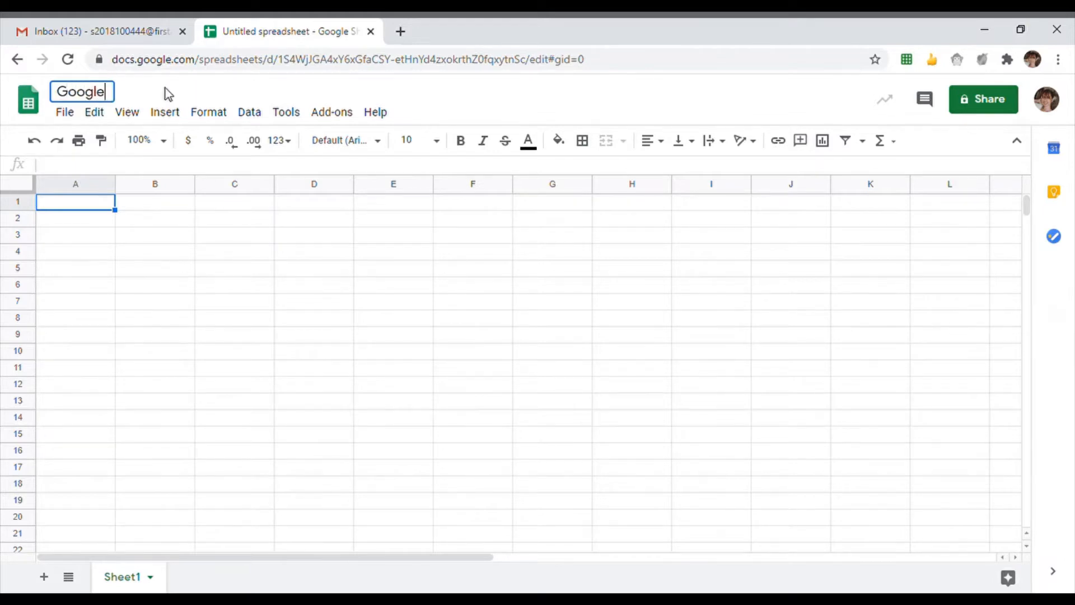
{"action": "type", "text": " She"}
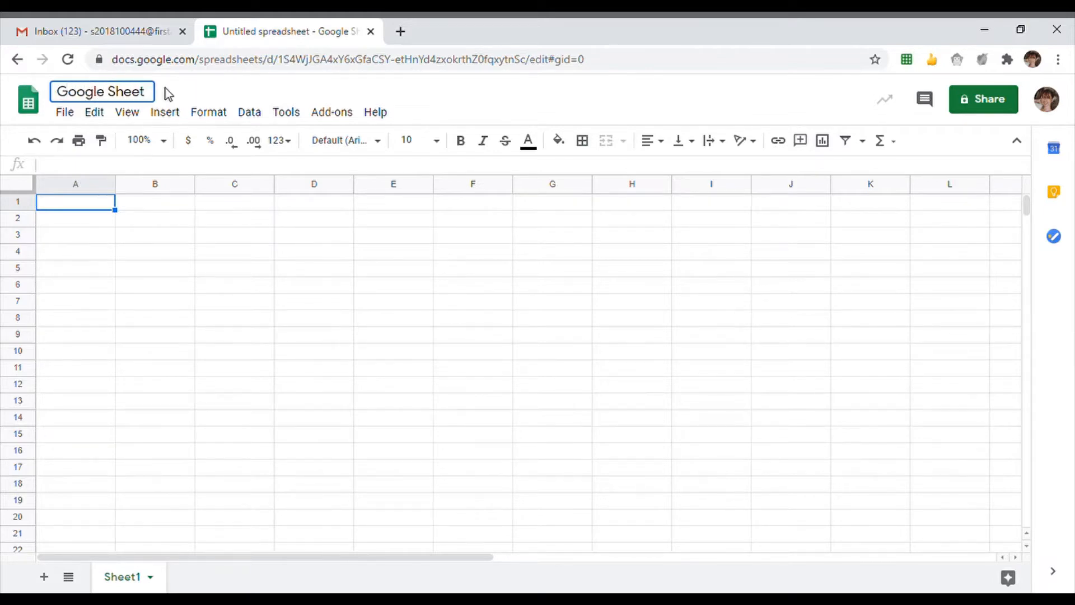
{"action": "type", "text": "et TL Sample"}
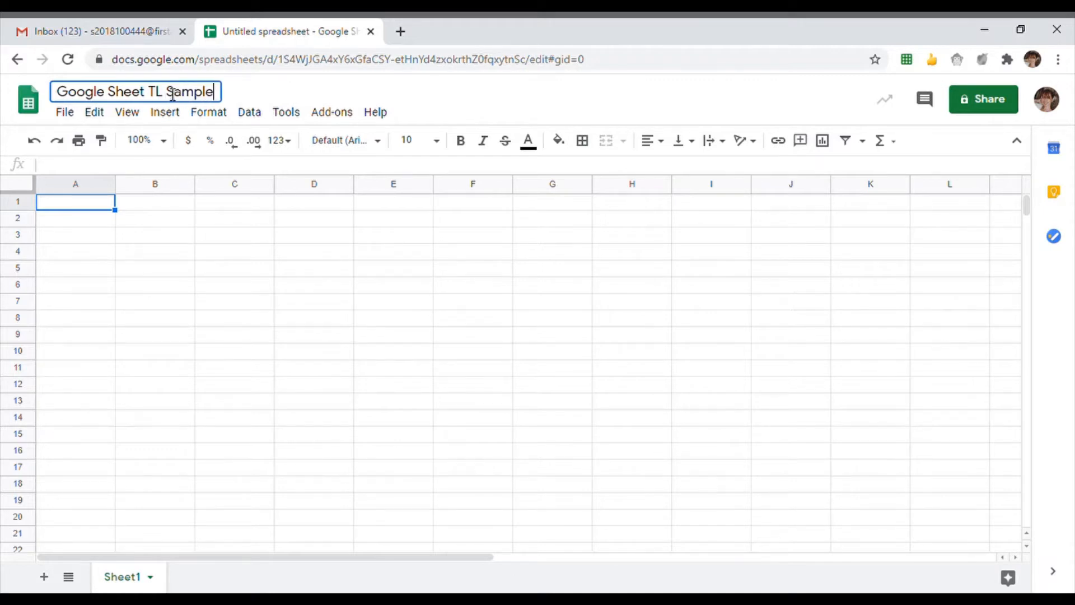
{"action": "key", "text": "Return"}
{"action": "key", "text": "Return"}
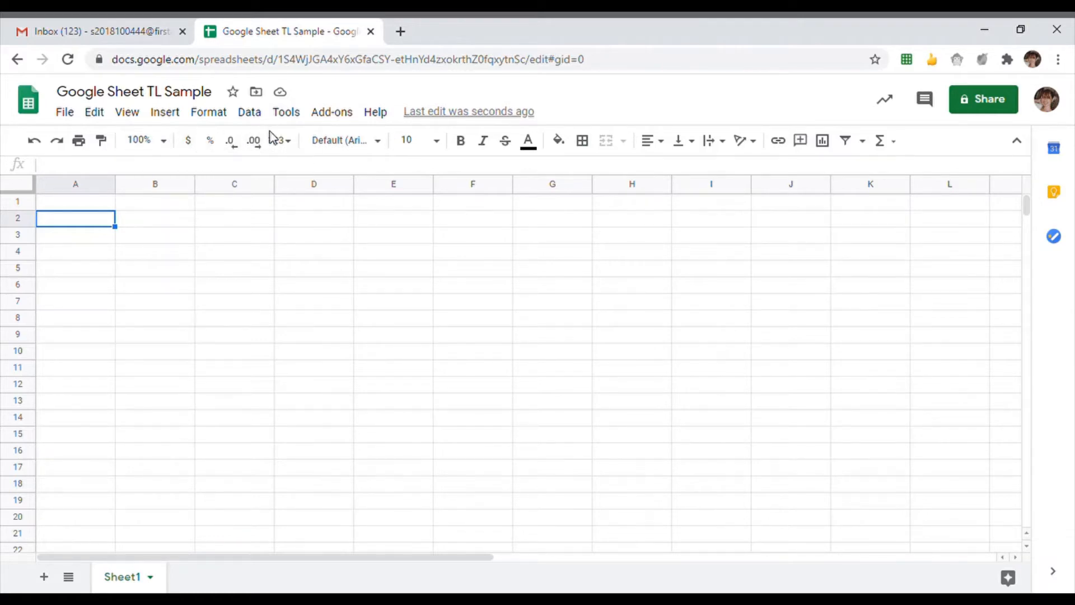
{"action": "key", "text": "Up"}
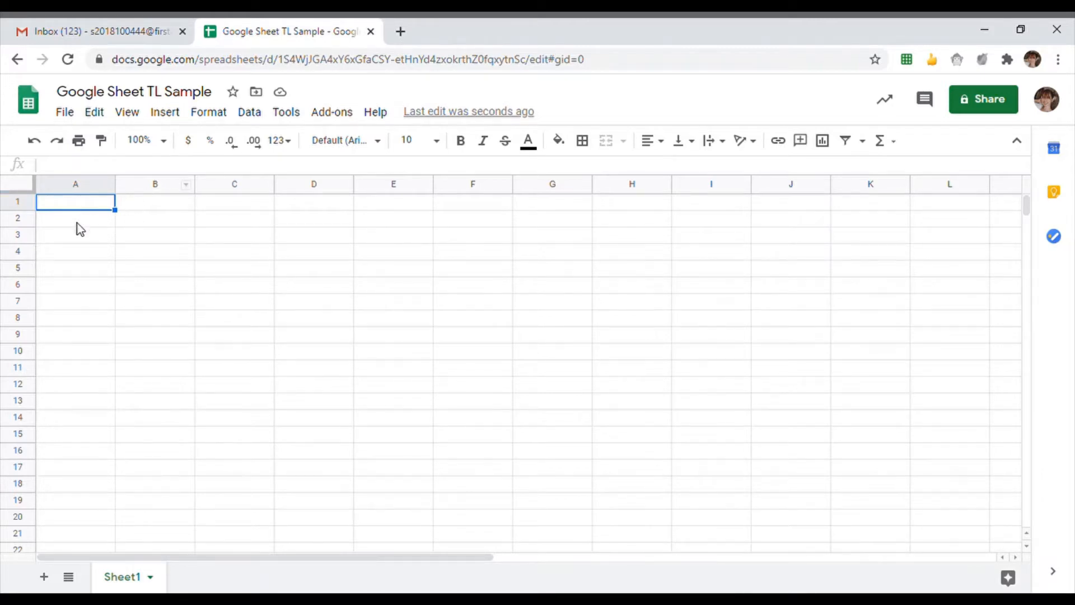
{"action": "left_click_drag", "start_coordinate": [77, 224], "coordinate": [476, 221]}
{"action": "left_click_drag", "start_coordinate": [77, 235], "coordinate": [95, 372]}
{"action": "left_click", "coordinate": [156, 368]}
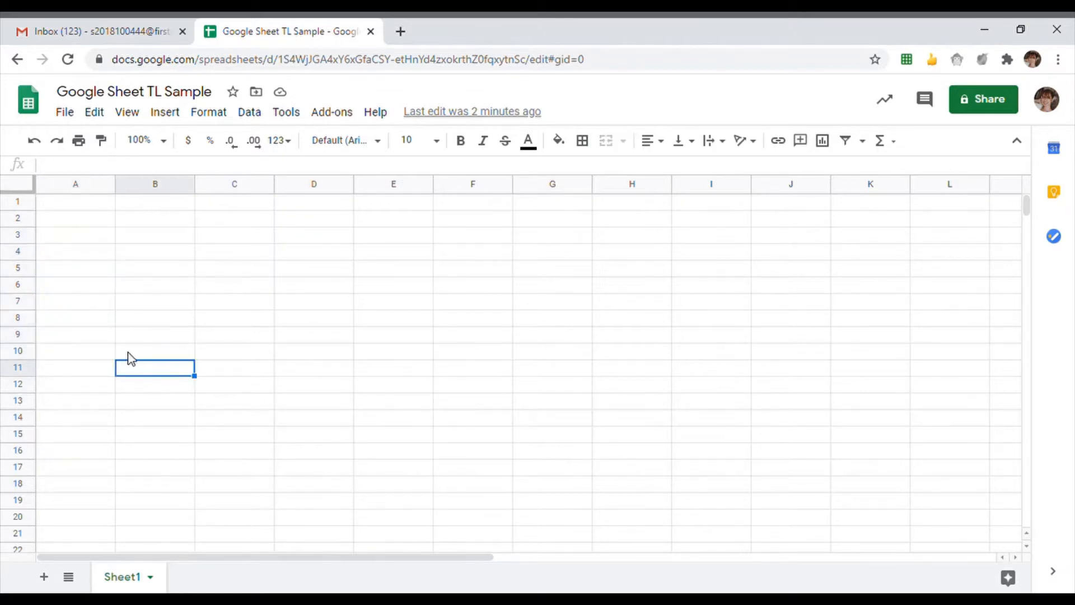
{"action": "left_click", "coordinate": [68, 208]}
{"action": "double_click", "coordinate": [72, 210]}
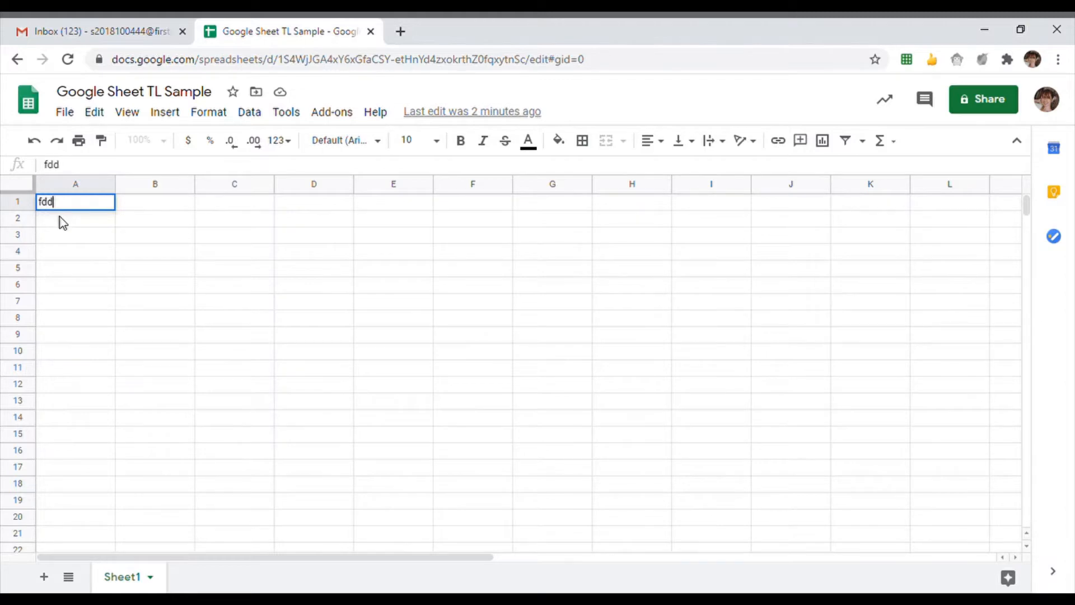
{"action": "type", "text": "465"}
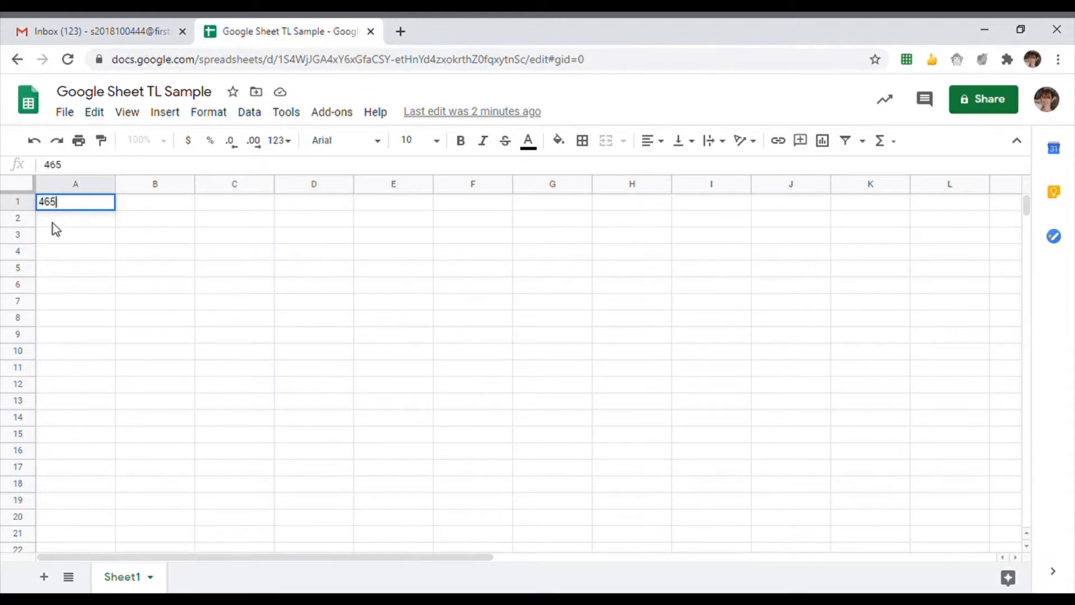
{"action": "key", "text": "BackSpace"}
{"action": "key", "text": "BackSpace"}
{"action": "key", "text": "BackSpace"}
{"action": "left_click", "coordinate": [102, 271]}
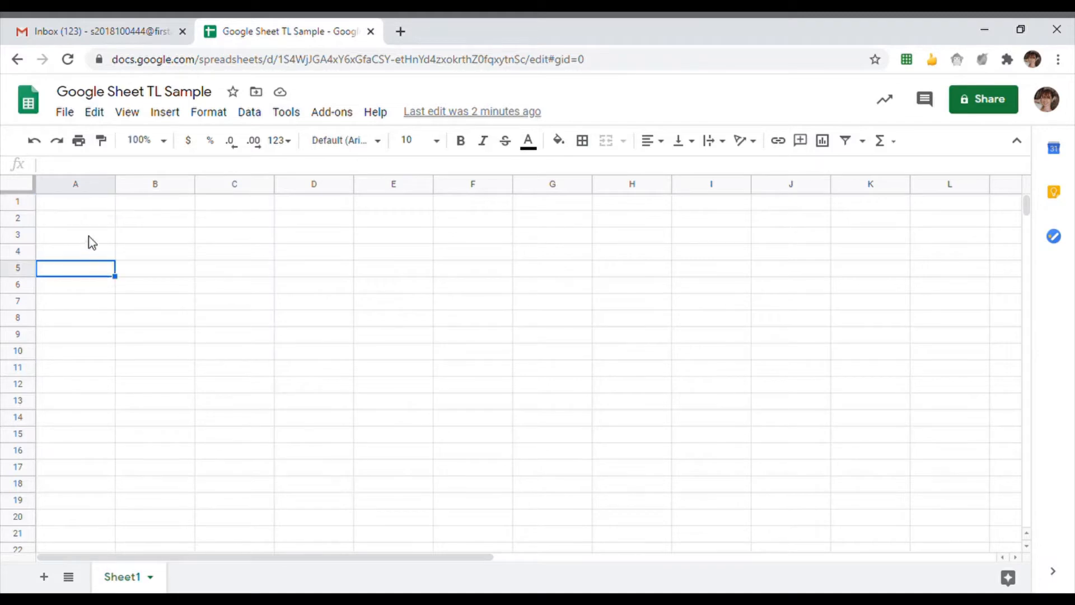
{"action": "left_click", "coordinate": [92, 235]}
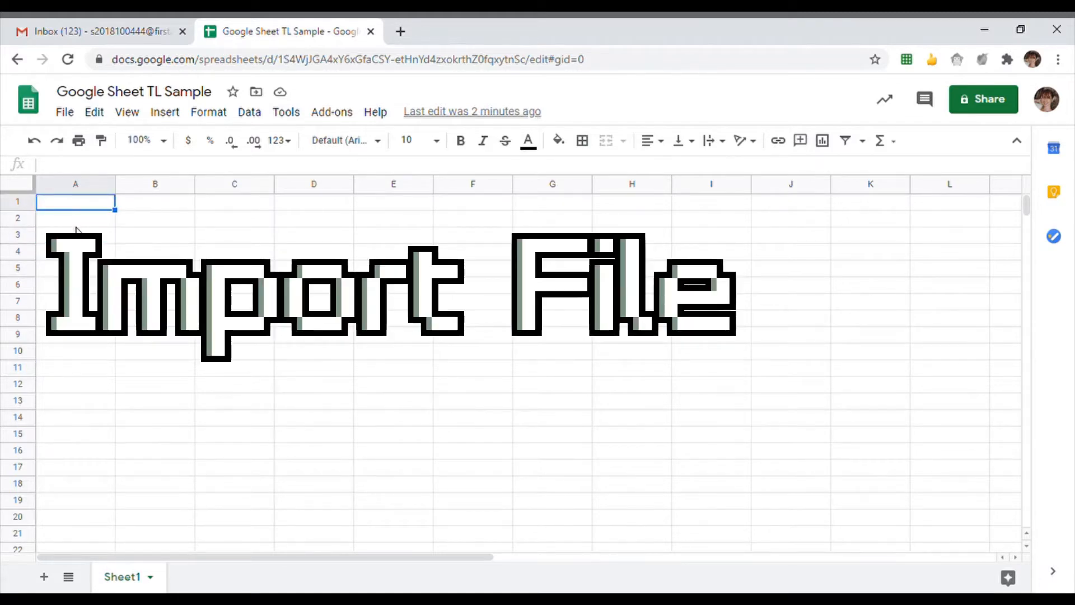
- Upload excel sample 1.xlsx from the computer via File > Import
{"action": "left_click", "coordinate": [77, 233]}
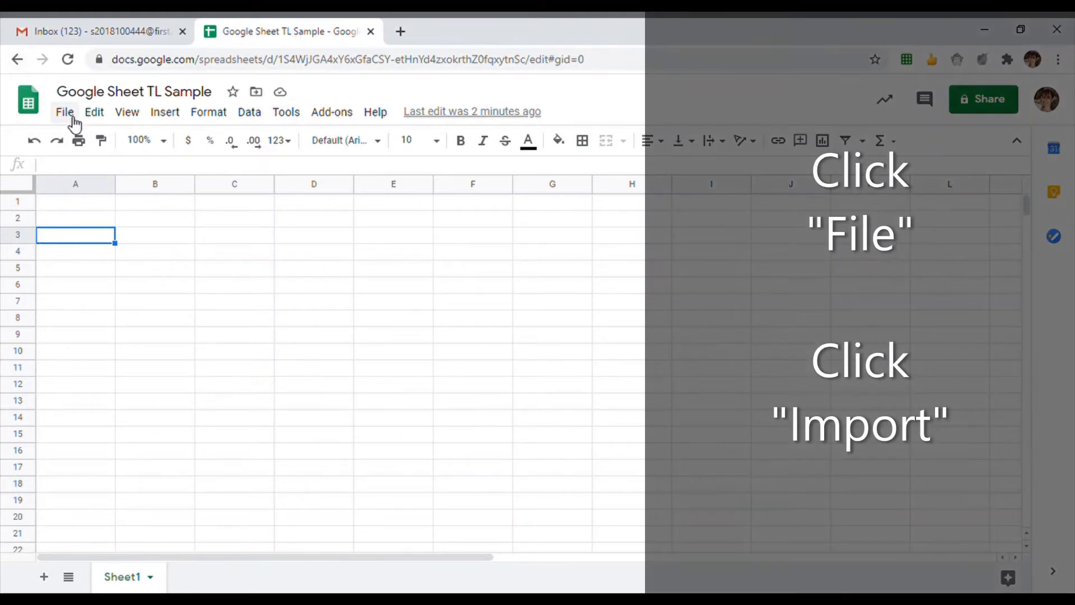
{"action": "left_click", "coordinate": [65, 112]}
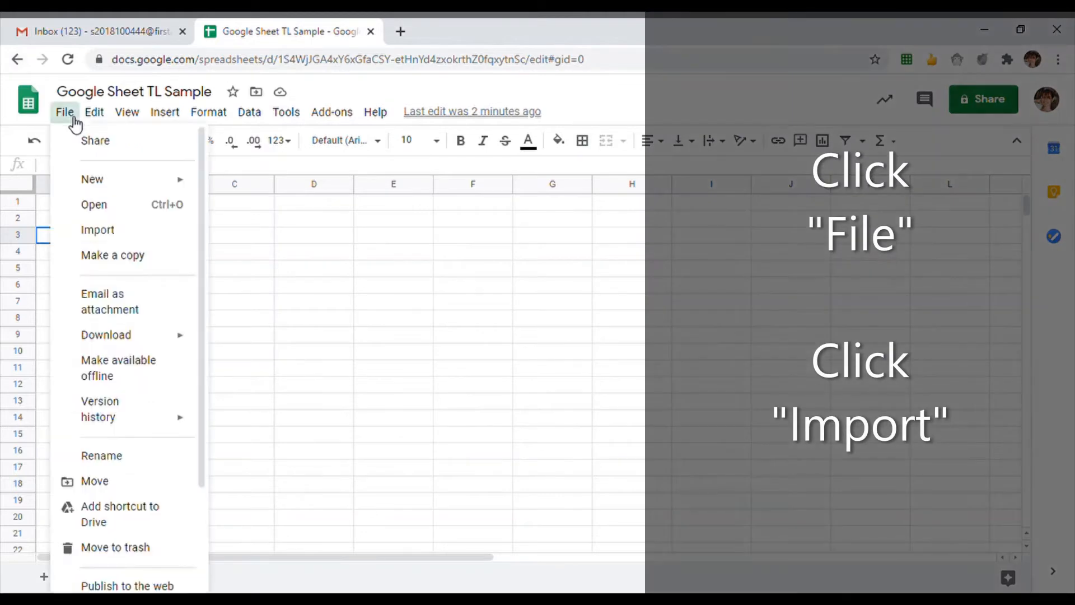
{"action": "left_click", "coordinate": [139, 238]}
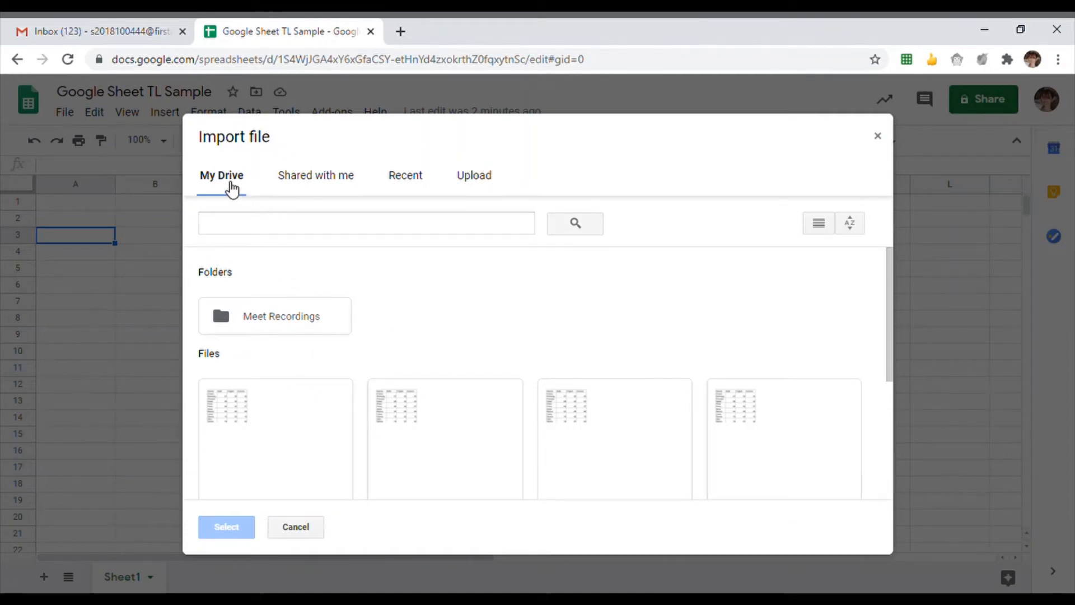
{"action": "left_click", "coordinate": [334, 187]}
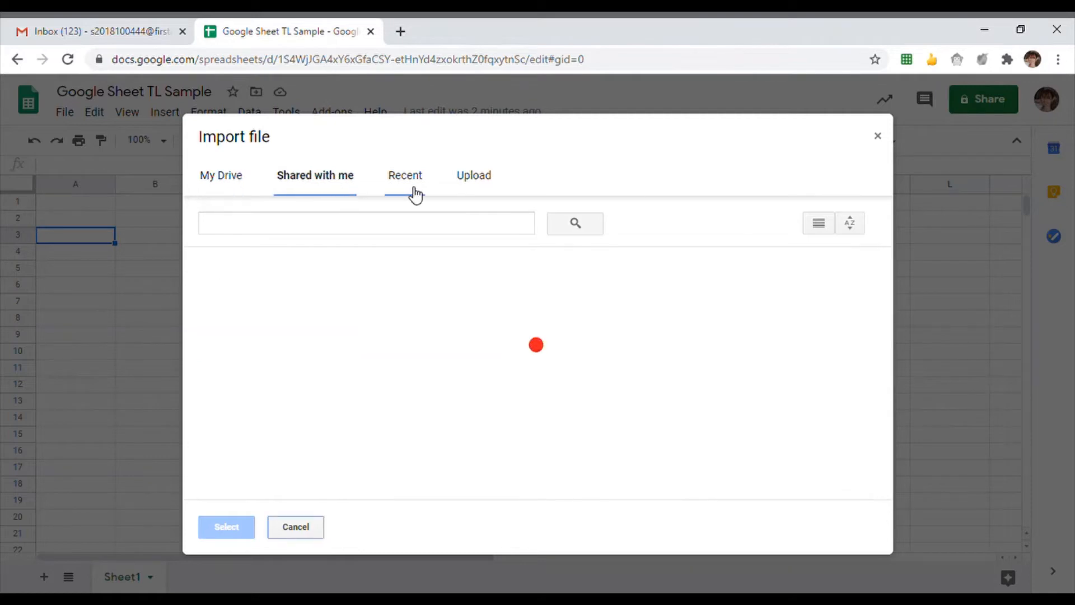
{"action": "left_click", "coordinate": [412, 192]}
{"action": "left_click", "coordinate": [473, 185]}
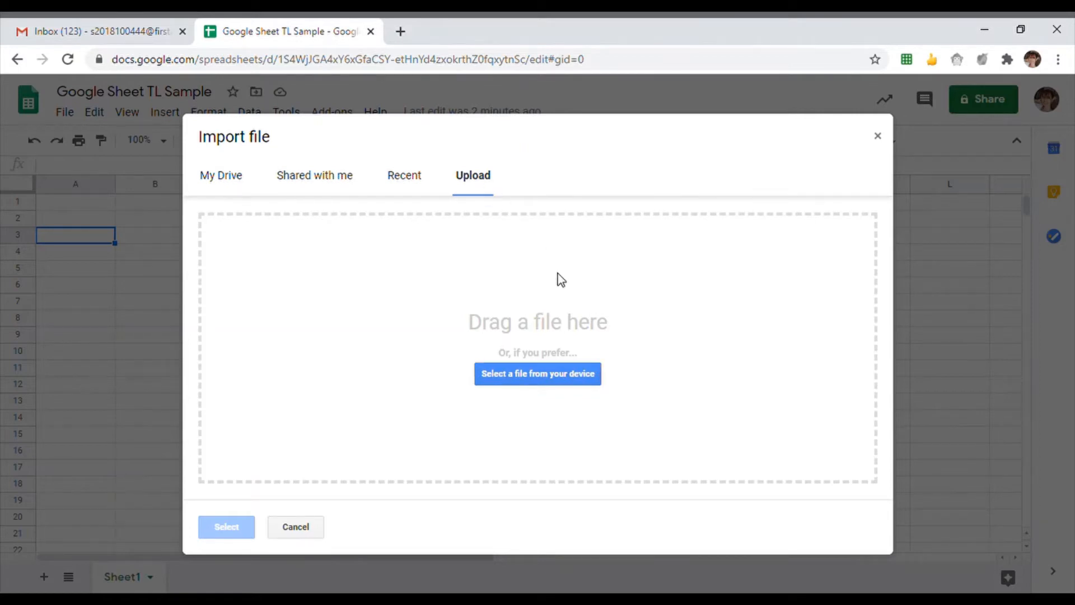
{"action": "left_click", "coordinate": [561, 384]}
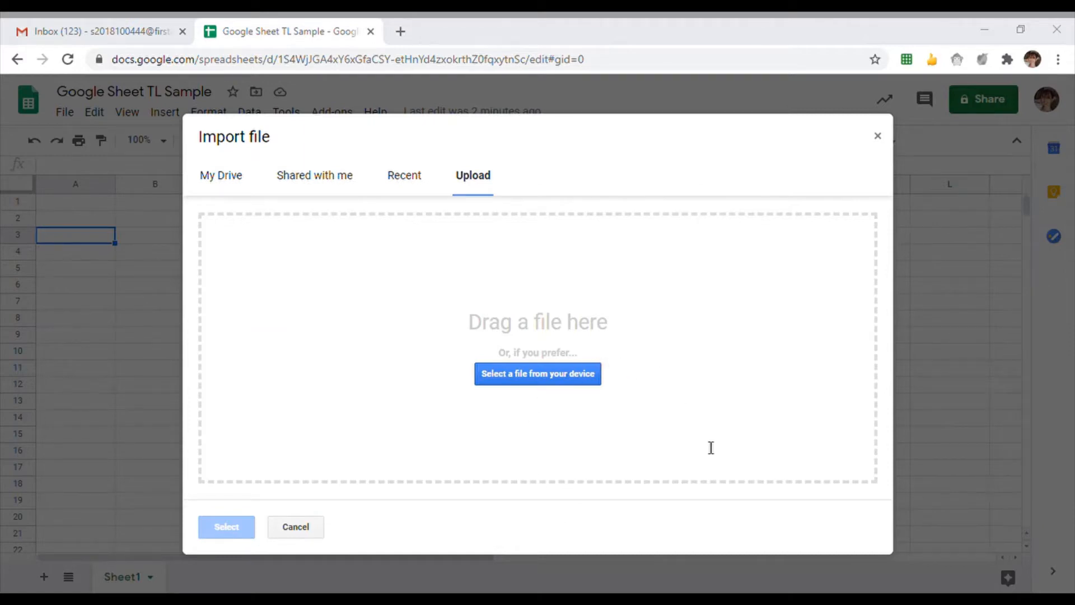
{"action": "left_click", "coordinate": [797, 472]}
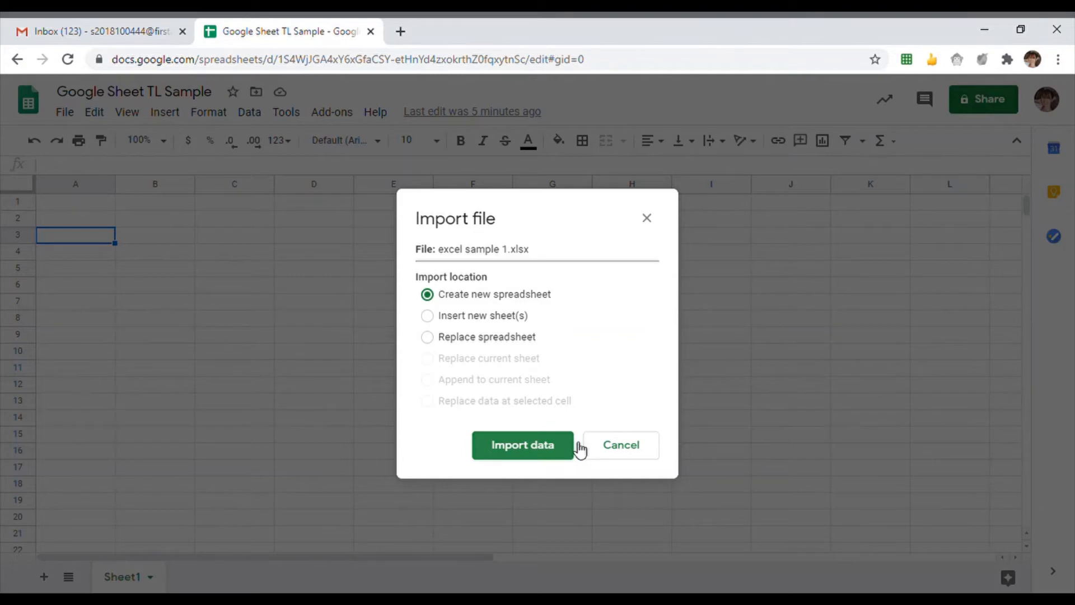
- Import the file with Insert new sheet(s), creating the Sheet1 (1) score table
{"action": "left_click", "coordinate": [500, 318]}
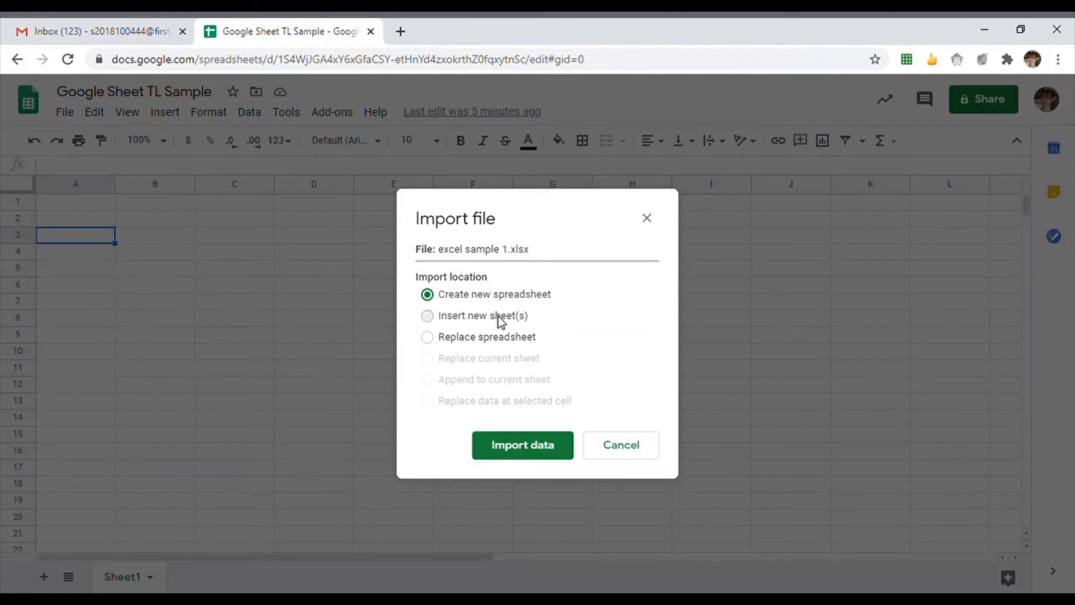
{"action": "left_click", "coordinate": [504, 344]}
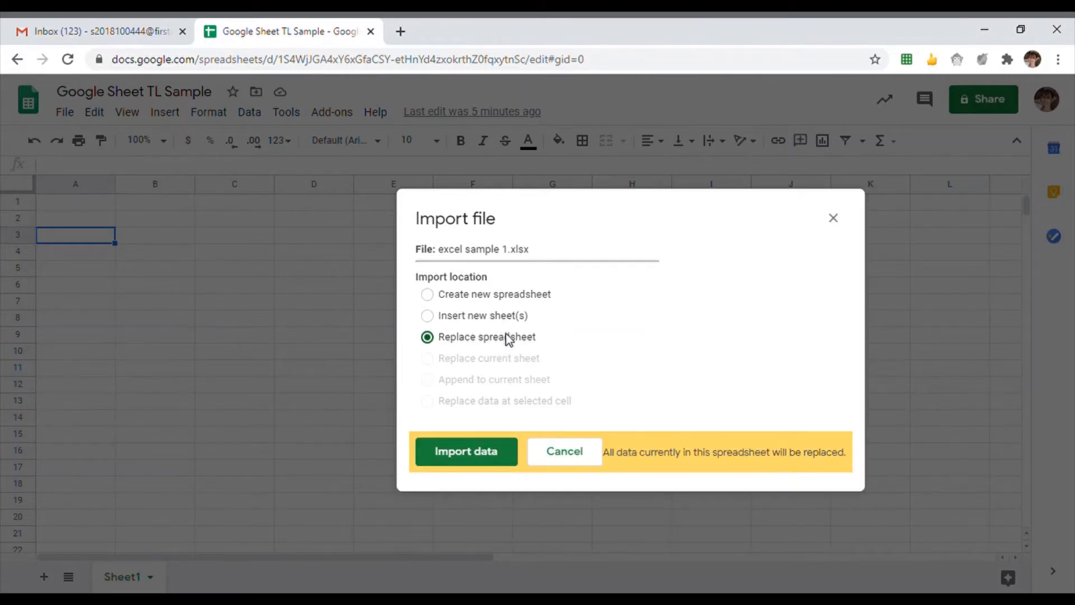
{"action": "left_click", "coordinate": [500, 317]}
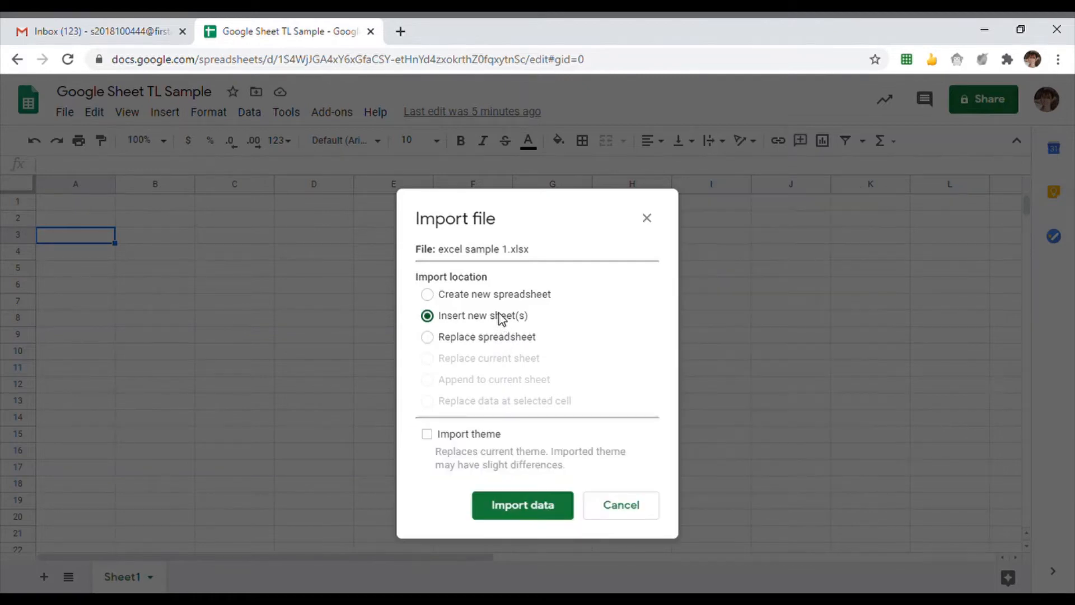
{"action": "left_click", "coordinate": [542, 506]}
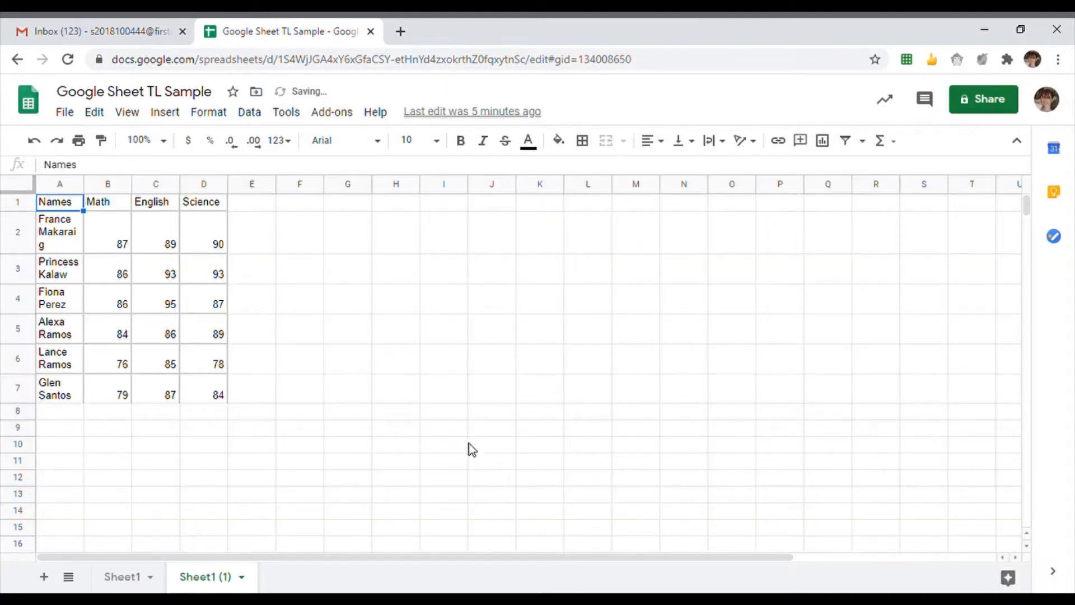
{"action": "left_click", "coordinate": [203, 298]}
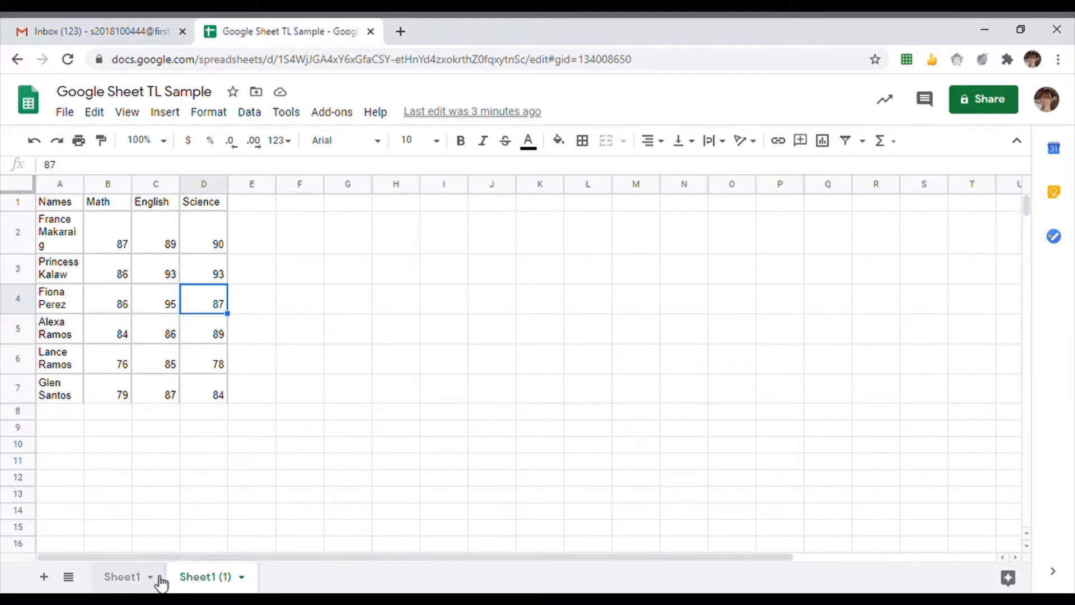
{"action": "left_click", "coordinate": [133, 583]}
{"action": "left_click", "coordinate": [190, 582]}
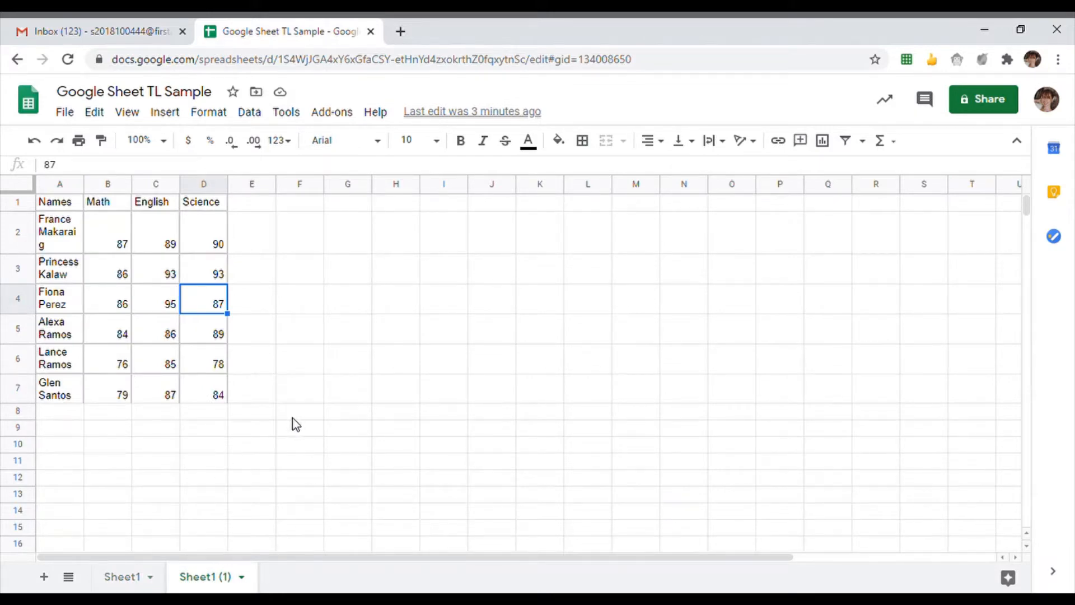
{"action": "left_click", "coordinate": [65, 205]}
{"action": "left_click_drag", "start_coordinate": [66, 227], "coordinate": [67, 365]}
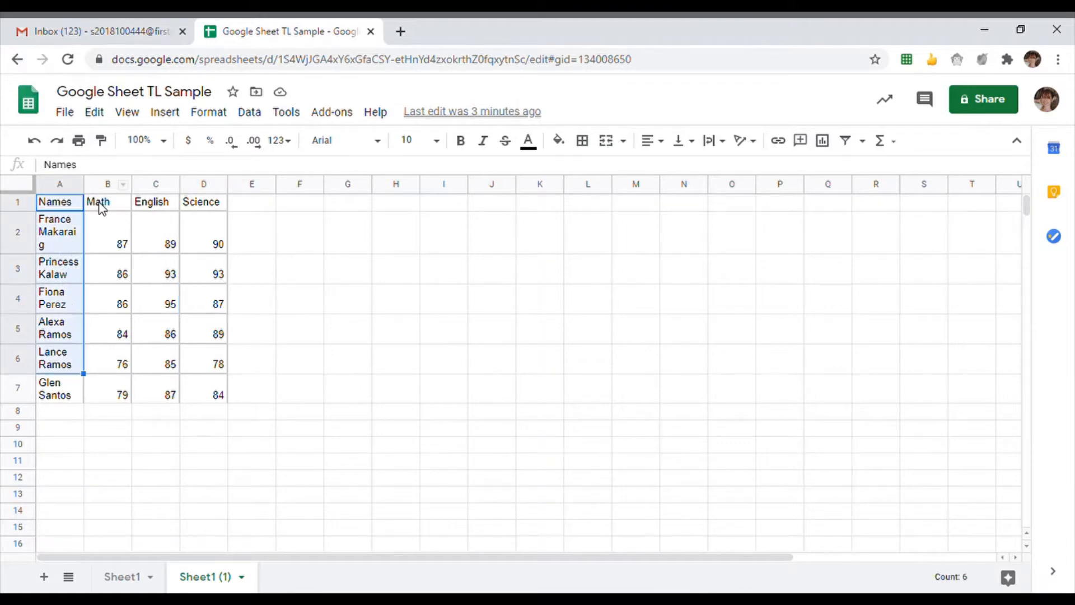
{"action": "left_click_drag", "start_coordinate": [106, 207], "coordinate": [114, 396]}
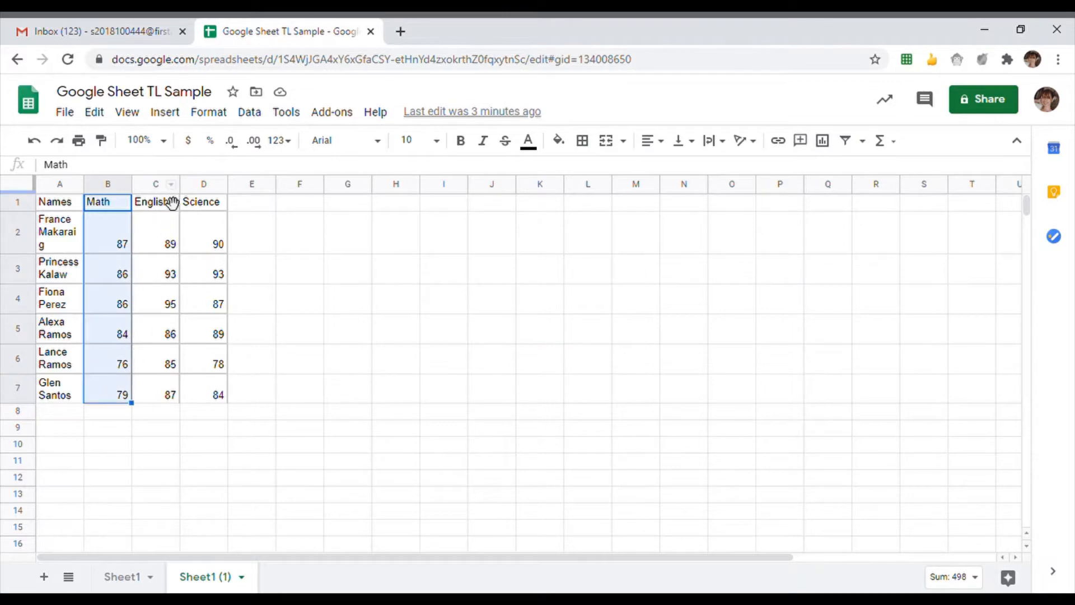
{"action": "left_click_drag", "start_coordinate": [163, 203], "coordinate": [171, 274]}
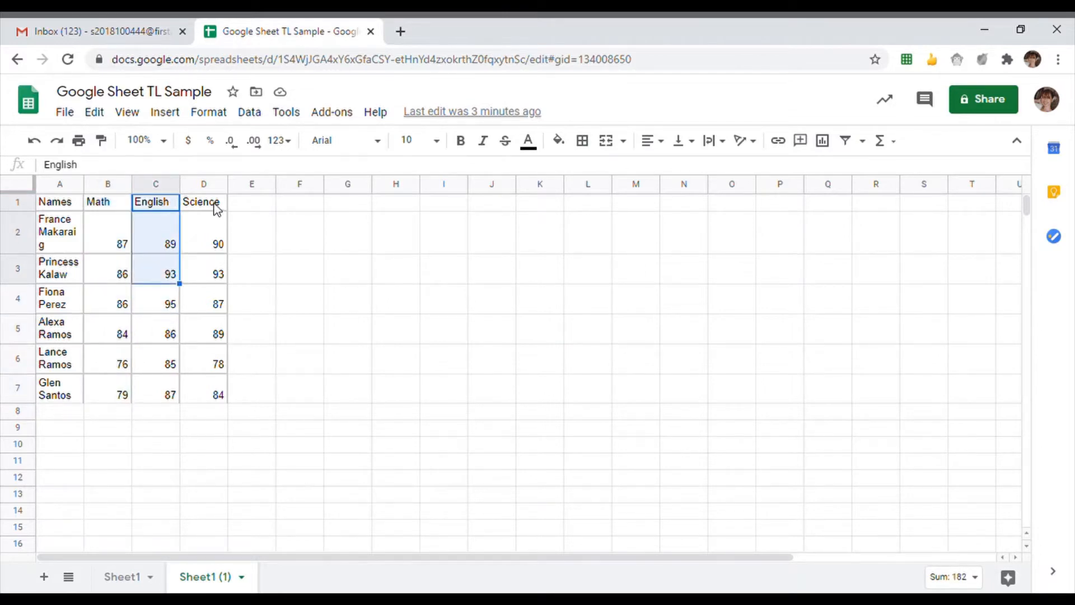
{"action": "left_click", "coordinate": [218, 208]}
{"action": "left_click_drag", "start_coordinate": [217, 209], "coordinate": [209, 346]}
{"action": "left_click", "coordinate": [257, 246]}
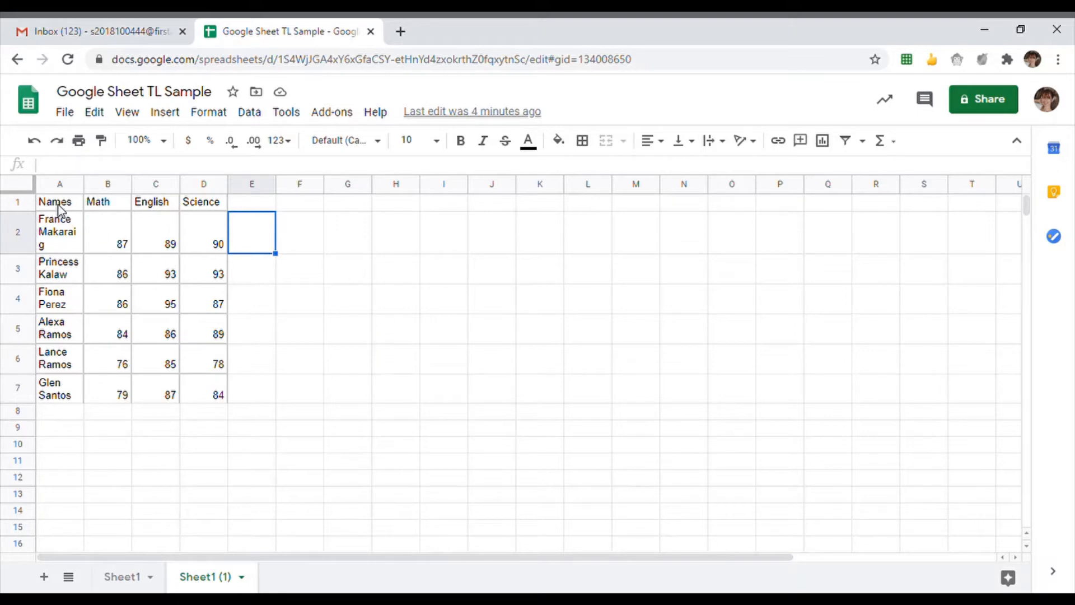
{"action": "left_click_drag", "start_coordinate": [58, 206], "coordinate": [190, 205]}
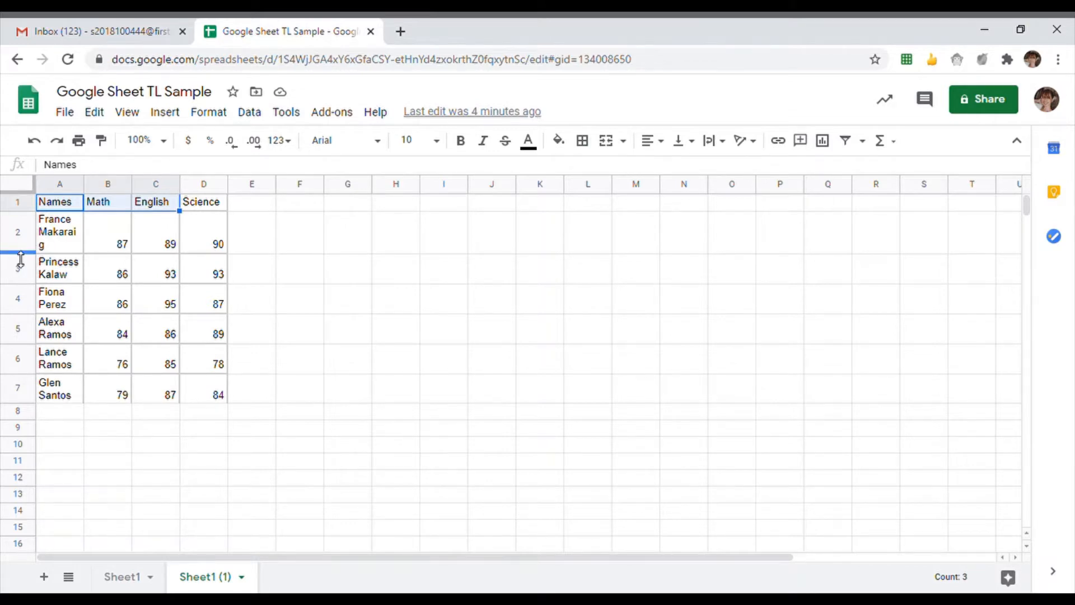
{"action": "left_click_drag", "start_coordinate": [60, 242], "coordinate": [213, 243]}
{"action": "left_click_drag", "start_coordinate": [66, 276], "coordinate": [217, 275]}
{"action": "left_click_drag", "start_coordinate": [53, 303], "coordinate": [217, 305]}
{"action": "left_click_drag", "start_coordinate": [62, 333], "coordinate": [217, 333]}
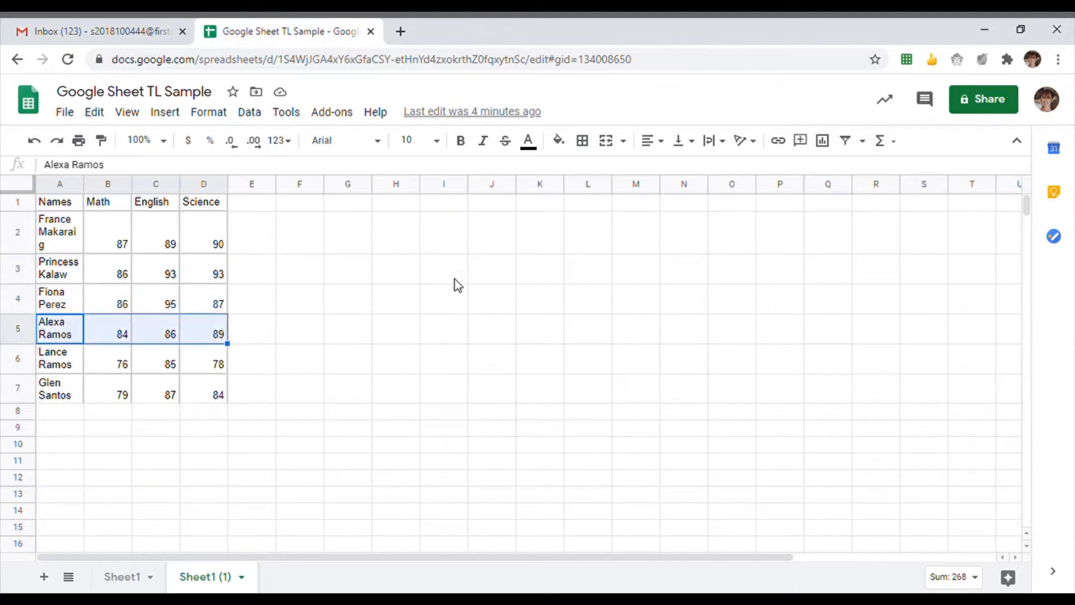
{"action": "left_click", "coordinate": [526, 273]}
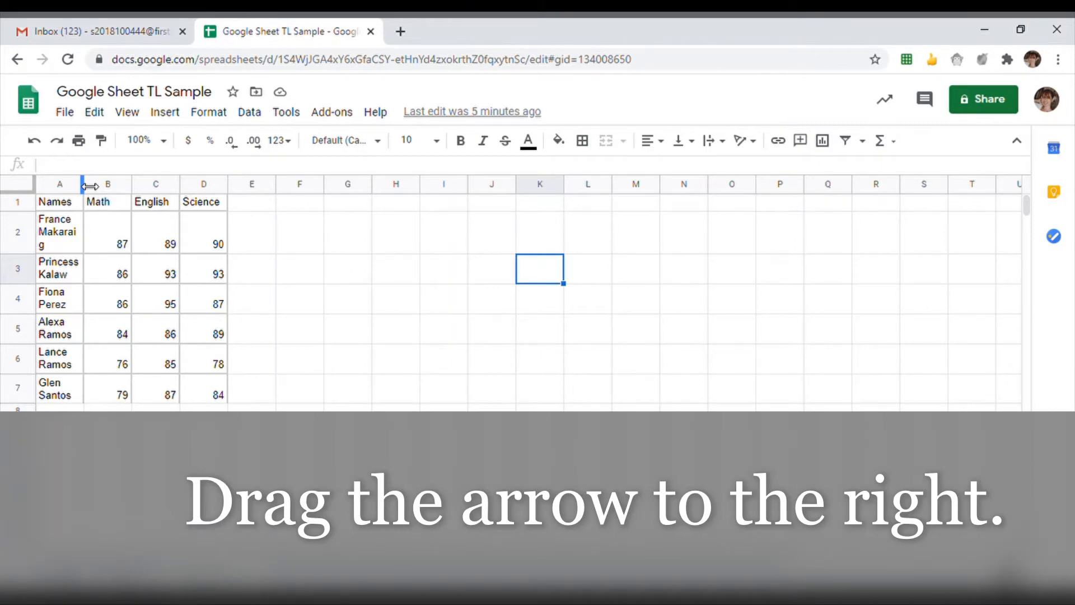
- Widen column A so full student names fit, then select the header cells
{"action": "left_click_drag", "start_coordinate": [89, 187], "coordinate": [135, 186]}
{"action": "left_click", "coordinate": [348, 237]}
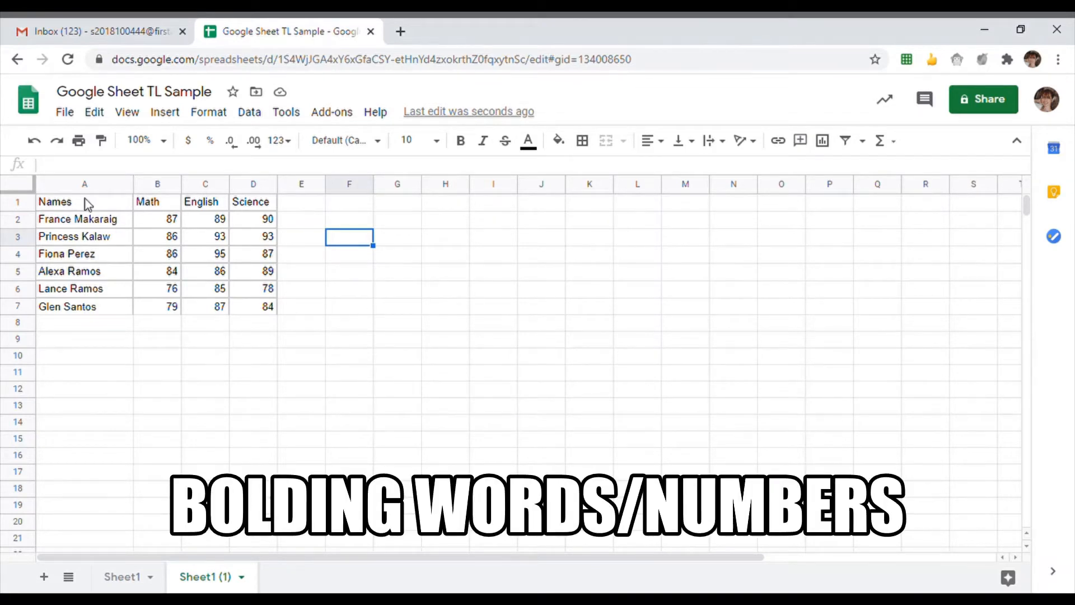
{"action": "left_click_drag", "start_coordinate": [70, 201], "coordinate": [259, 210]}
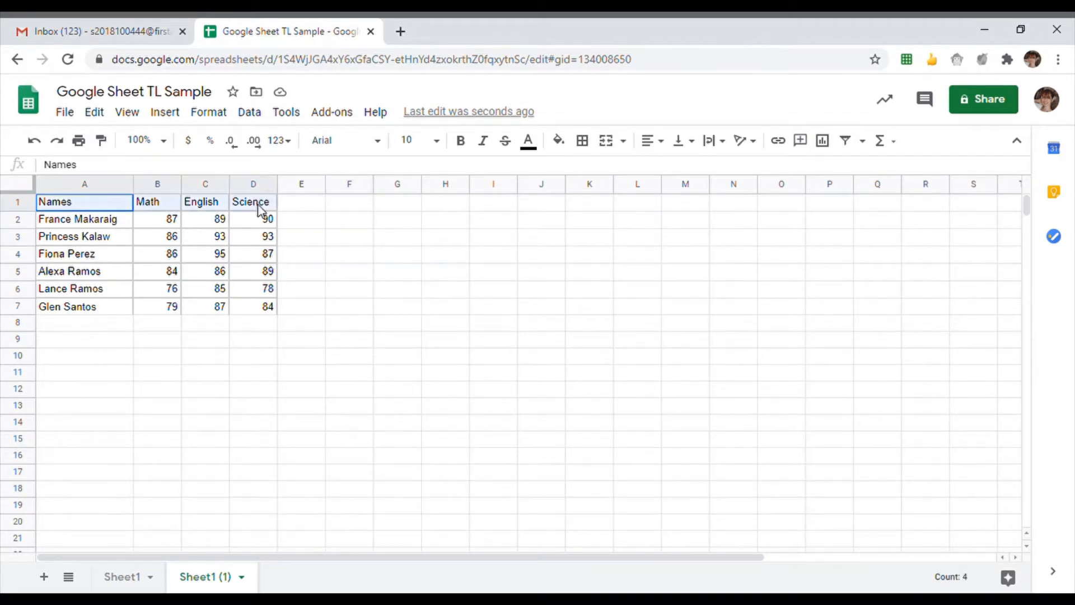
- Bold the A1:D1 headers Names, Math, English and Science
{"action": "left_click", "coordinate": [306, 218]}
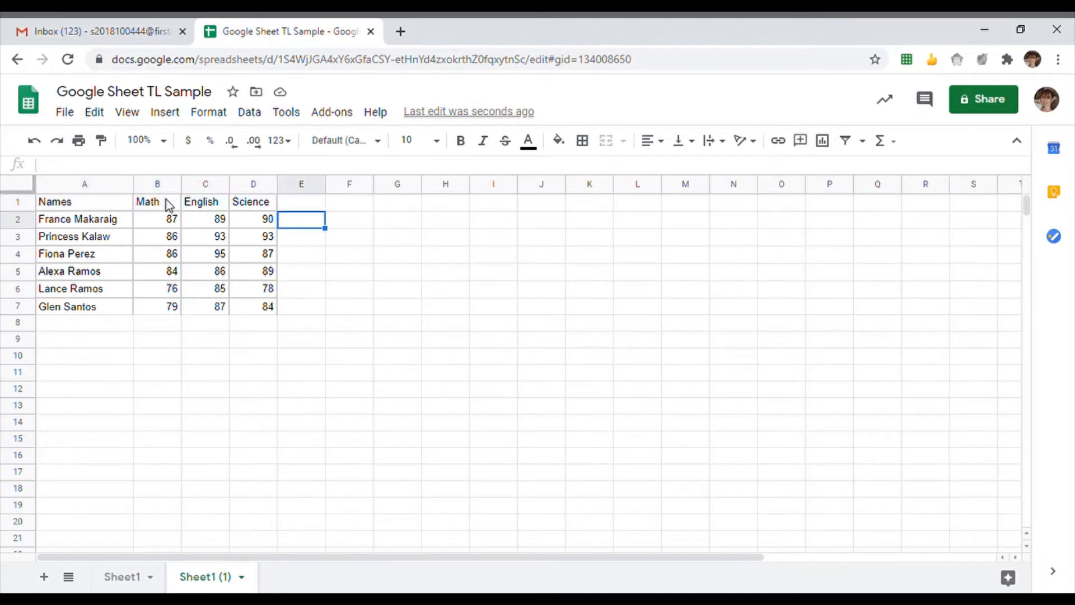
{"action": "left_click", "coordinate": [77, 204]}
{"action": "left_click_drag", "start_coordinate": [77, 210], "coordinate": [266, 218]}
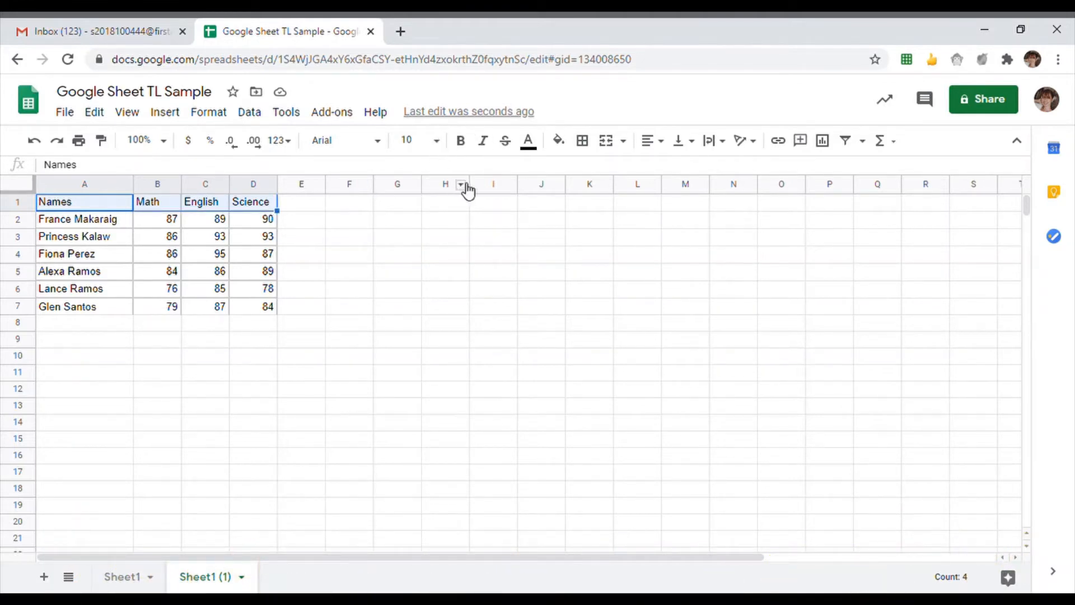
{"action": "left_click", "coordinate": [470, 151]}
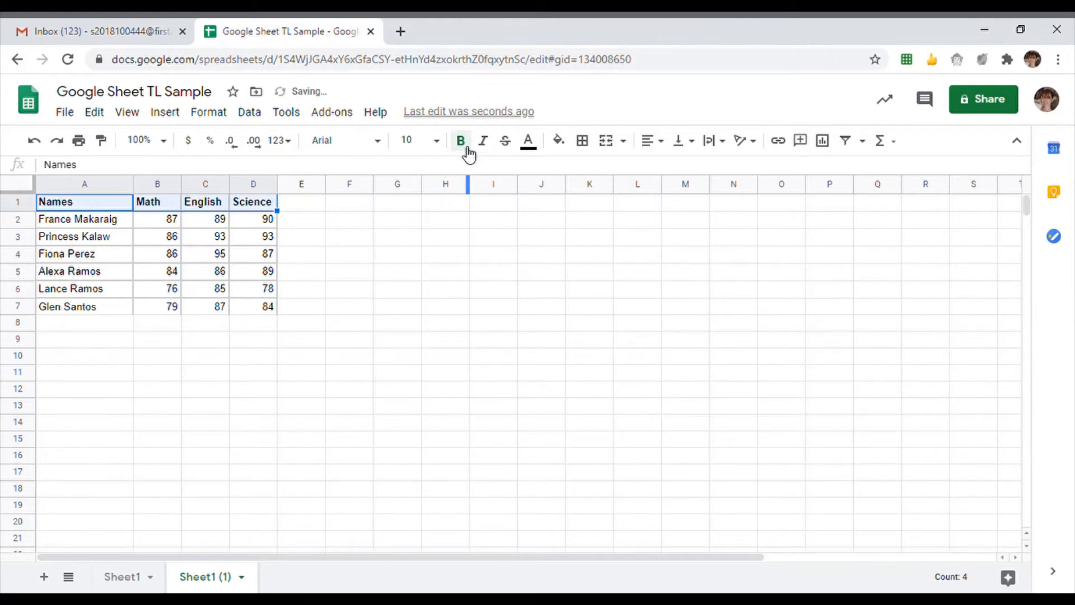
{"action": "left_click", "coordinate": [350, 237]}
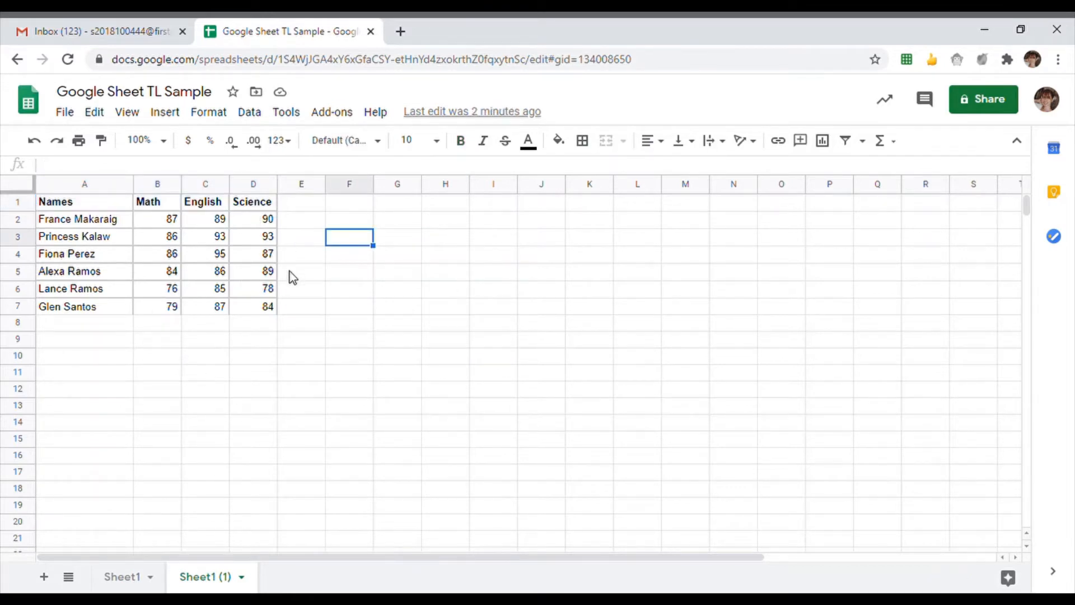
{"action": "left_click", "coordinate": [338, 141]}
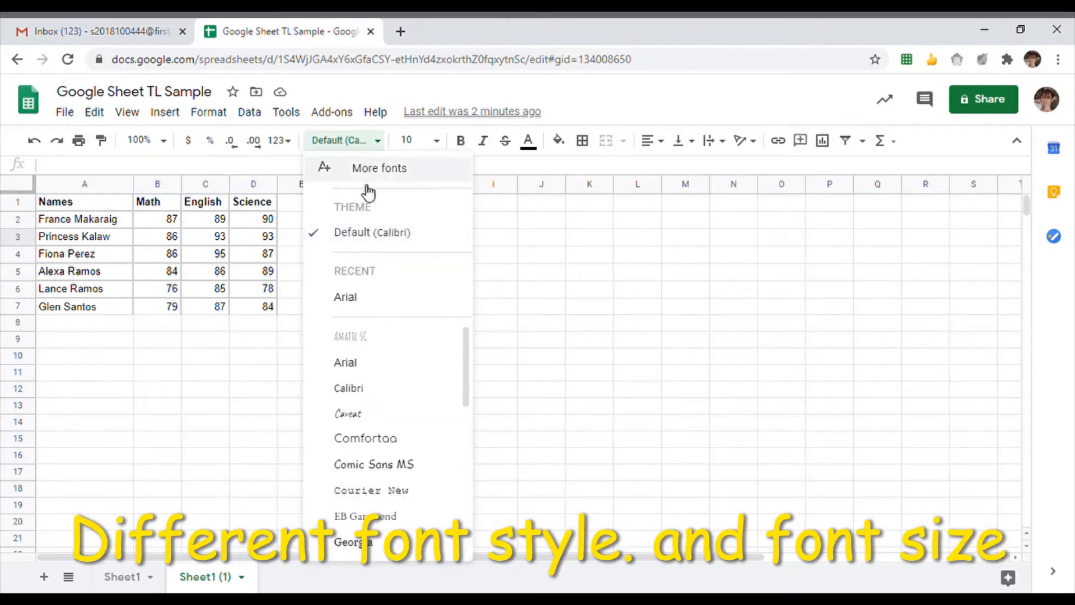
{"action": "scroll", "coordinate": [394, 372], "scroll_direction": "down", "scroll_amount": 5}
{"action": "scroll", "coordinate": [388, 410], "scroll_direction": "up", "scroll_amount": 4}
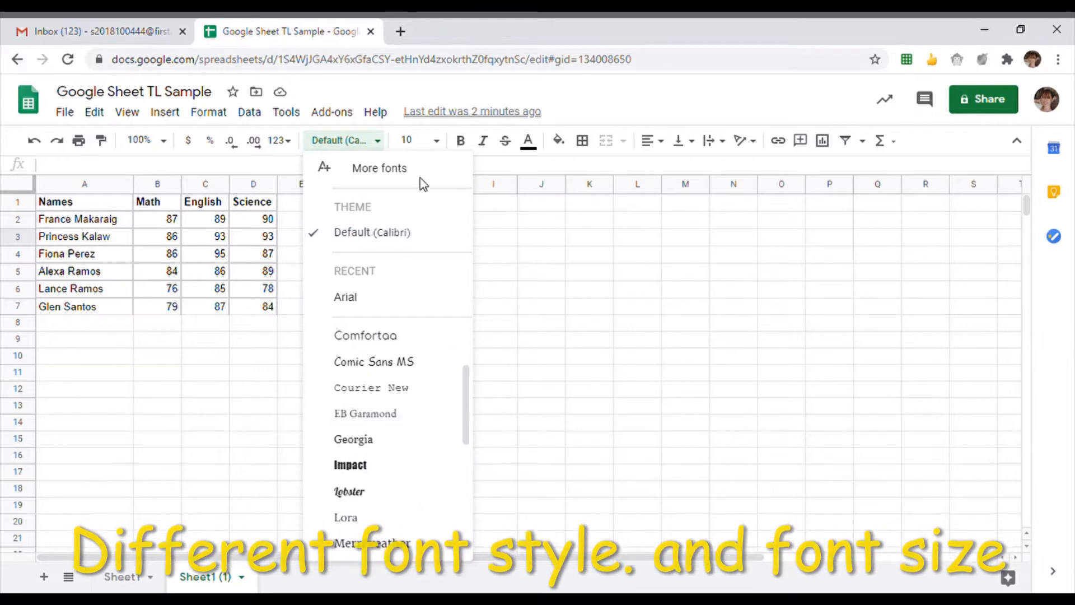
{"action": "left_click", "coordinate": [437, 141]}
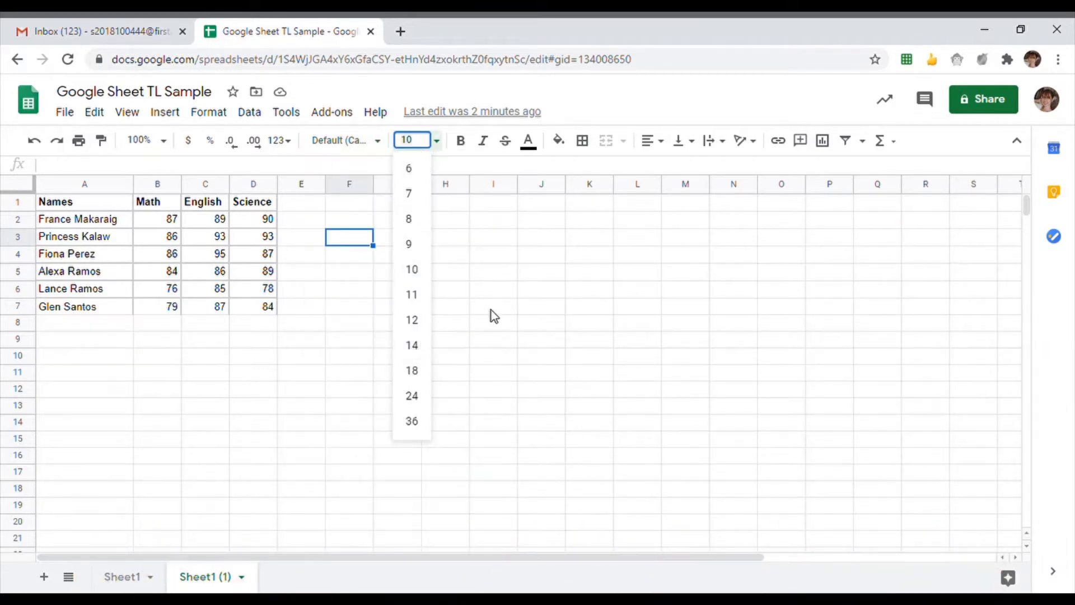
{"action": "left_click", "coordinate": [312, 239]}
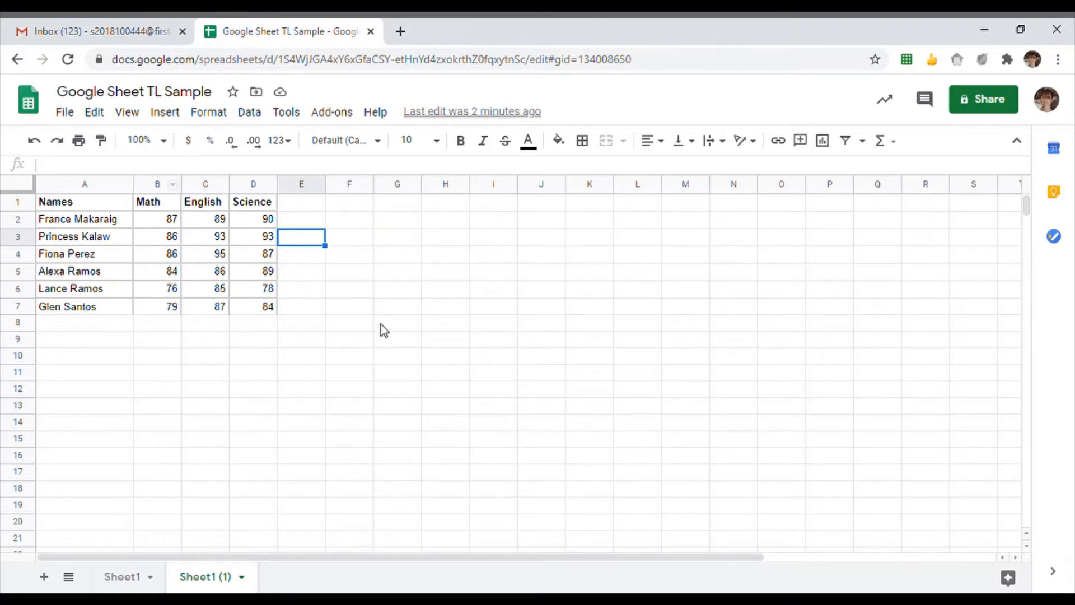
- Set the sheet zoom to 125% after trying 150% and 75%
{"action": "left_click", "coordinate": [163, 145]}
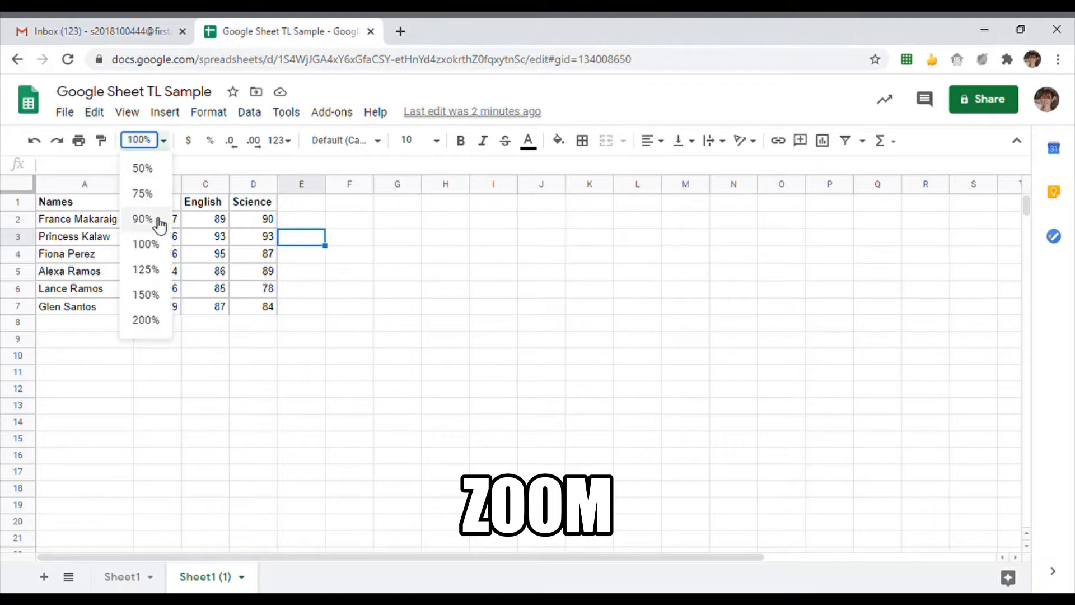
{"action": "left_click", "coordinate": [159, 295]}
{"action": "left_click", "coordinate": [155, 144]}
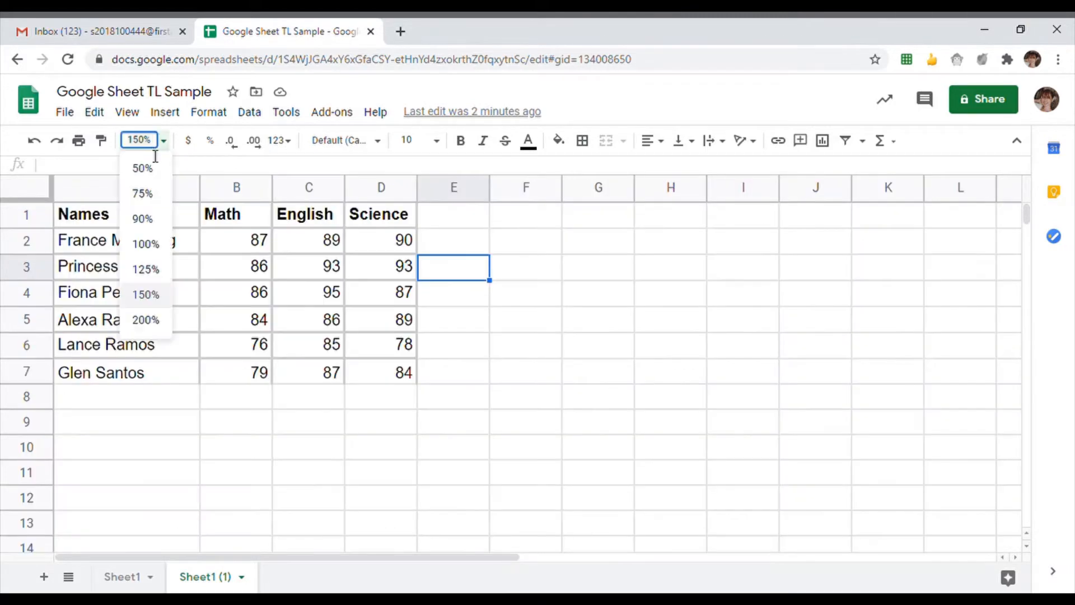
{"action": "left_click", "coordinate": [156, 205]}
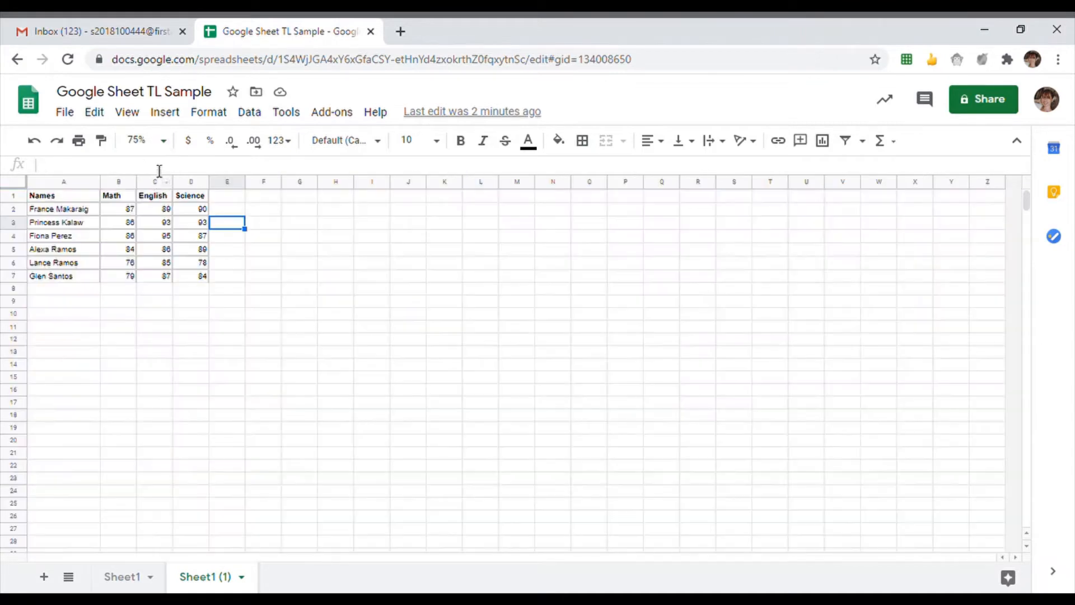
{"action": "left_click", "coordinate": [153, 145]}
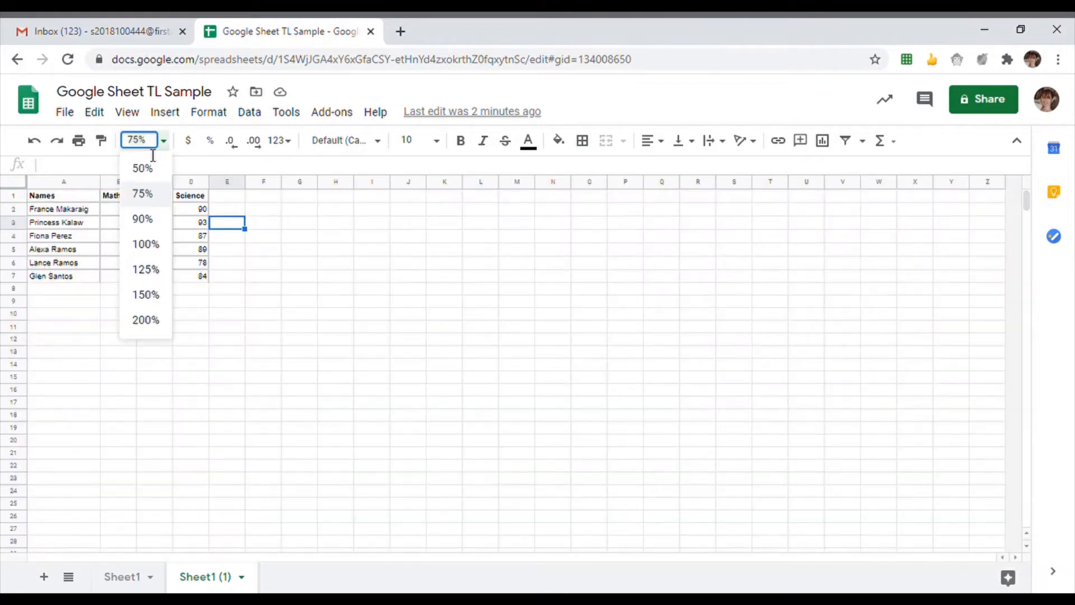
{"action": "left_click", "coordinate": [167, 272]}
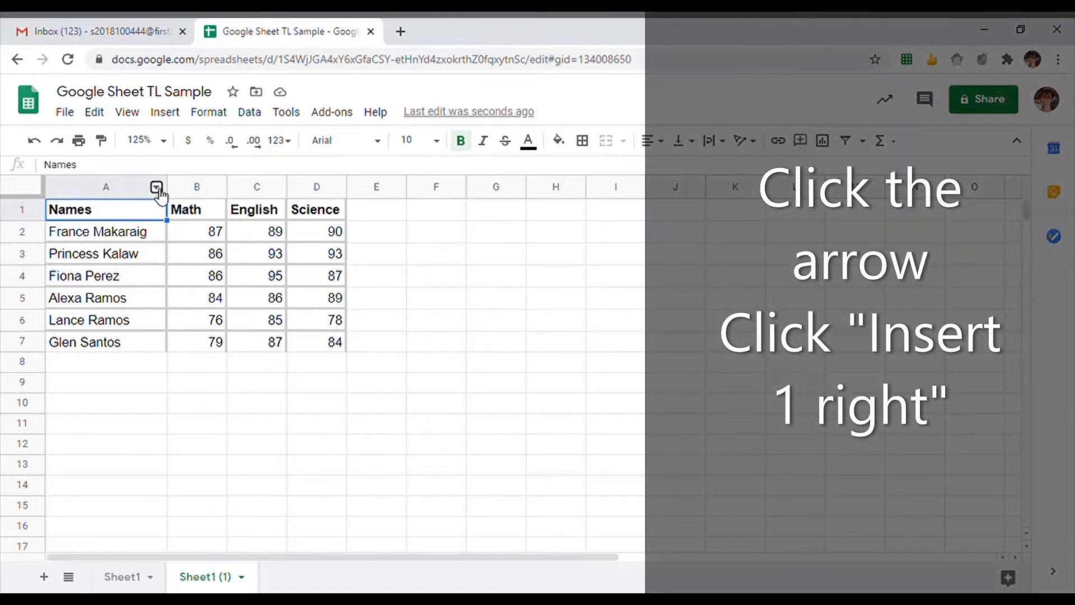
- Insert two blank columns right of Names, shifting Math, English and Science to D–F
{"action": "left_click", "coordinate": [157, 188]}
{"action": "scroll", "coordinate": [259, 280], "scroll_direction": "down", "scroll_amount": 3}
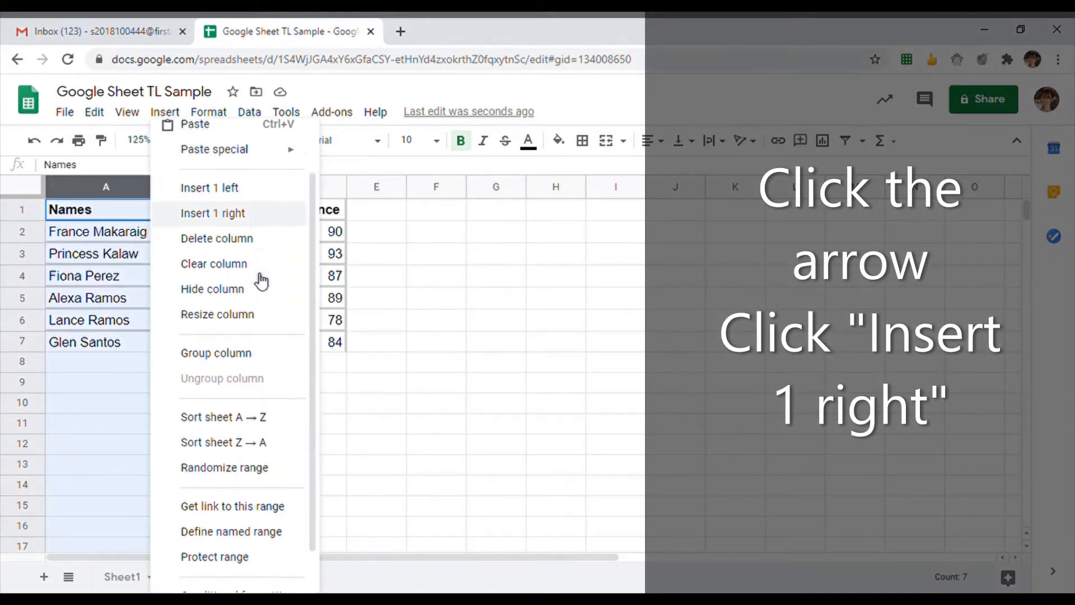
{"action": "scroll", "coordinate": [259, 280], "scroll_direction": "up", "scroll_amount": 3}
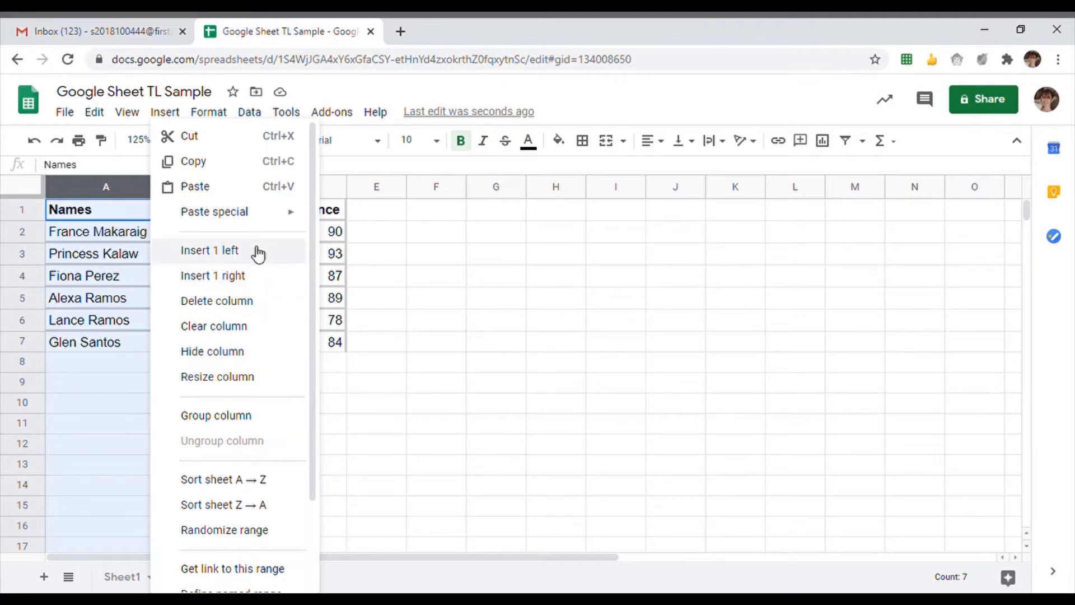
{"action": "left_click", "coordinate": [264, 277]}
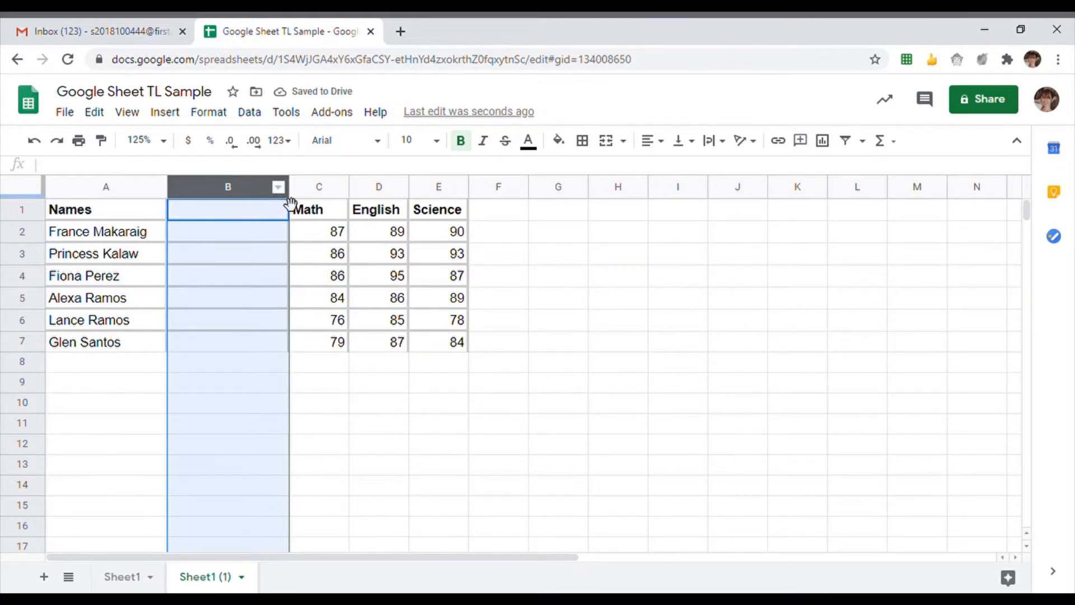
{"action": "left_click", "coordinate": [285, 189]}
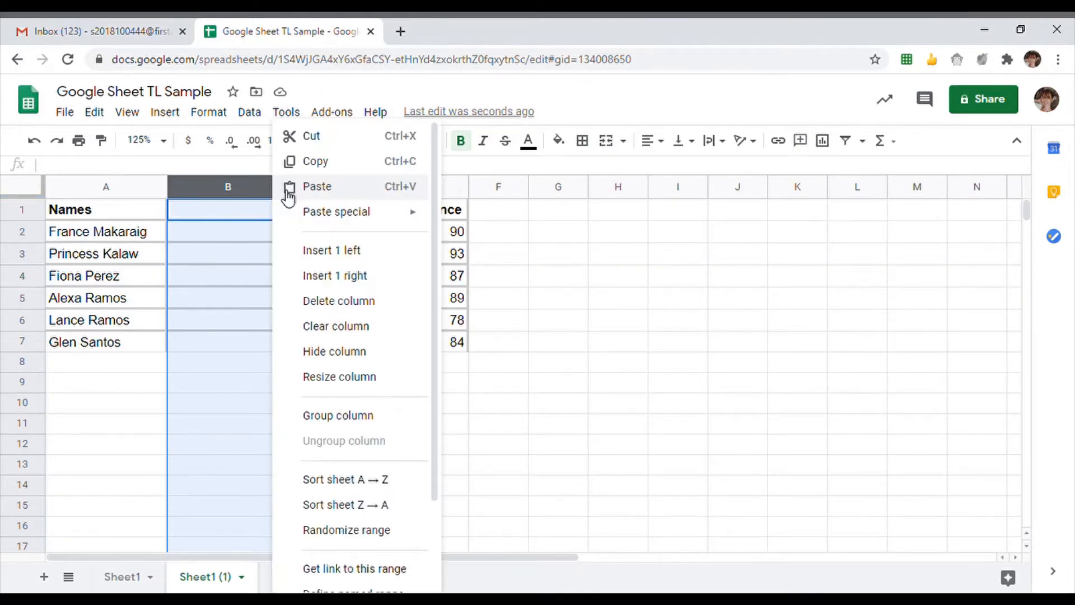
{"action": "left_click", "coordinate": [353, 277]}
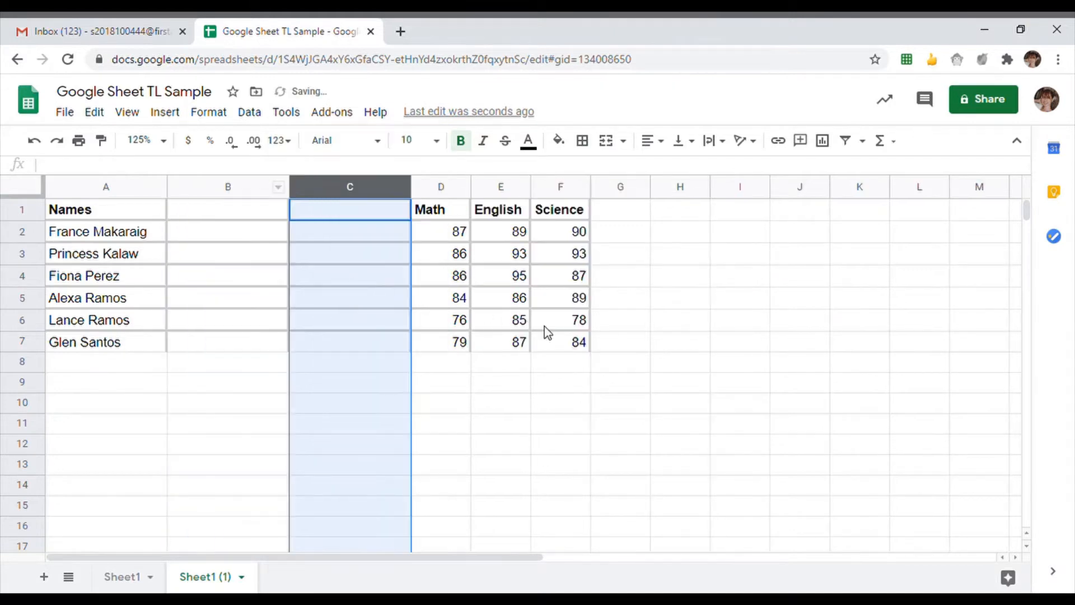
{"action": "left_click", "coordinate": [469, 423]}
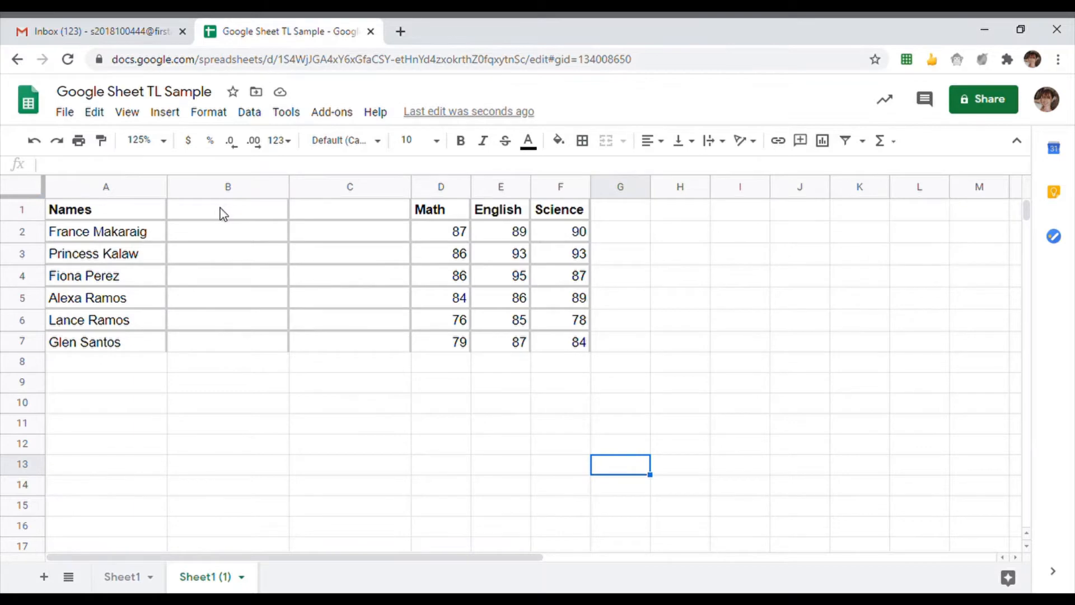
- Enter 'First Name' in B1 and 'Surname' in C1 as the new column headers
{"action": "left_click_drag", "start_coordinate": [144, 216], "coordinate": [367, 216]}
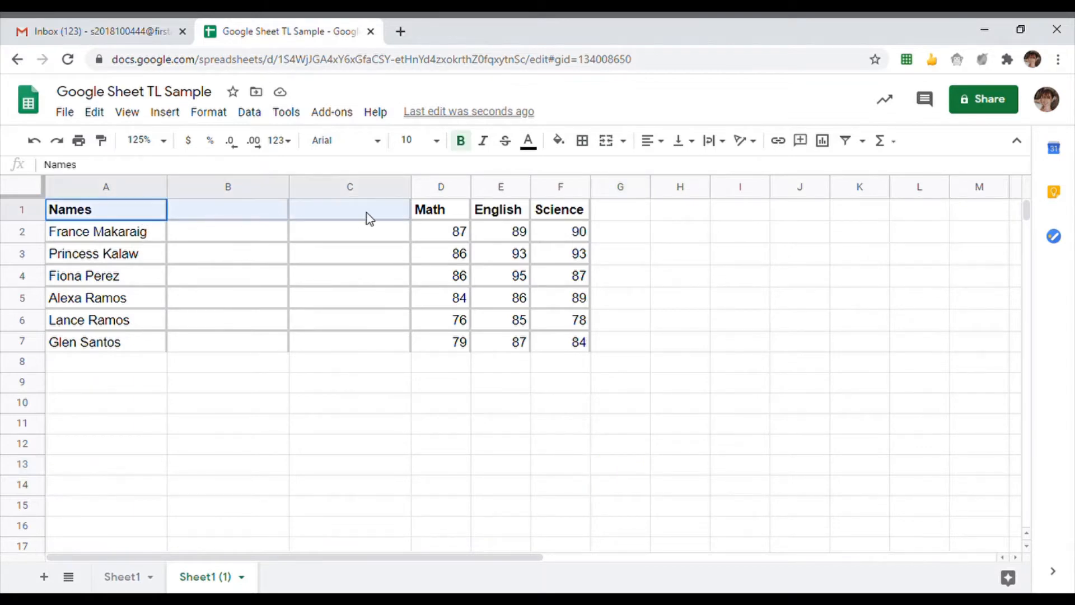
{"action": "left_click", "coordinate": [237, 216]}
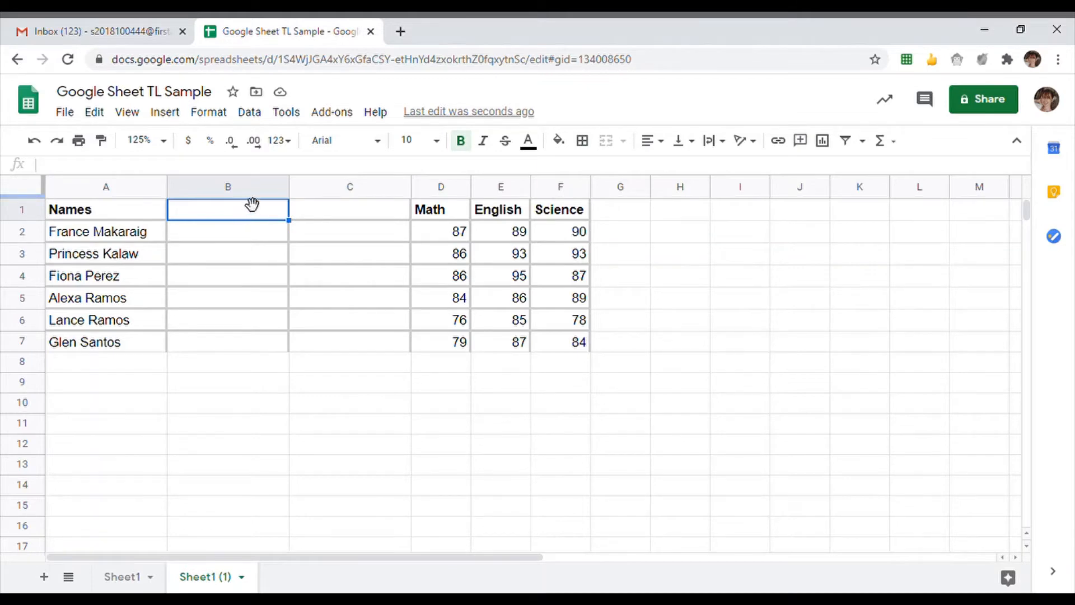
{"action": "type", "text": "First Name"}
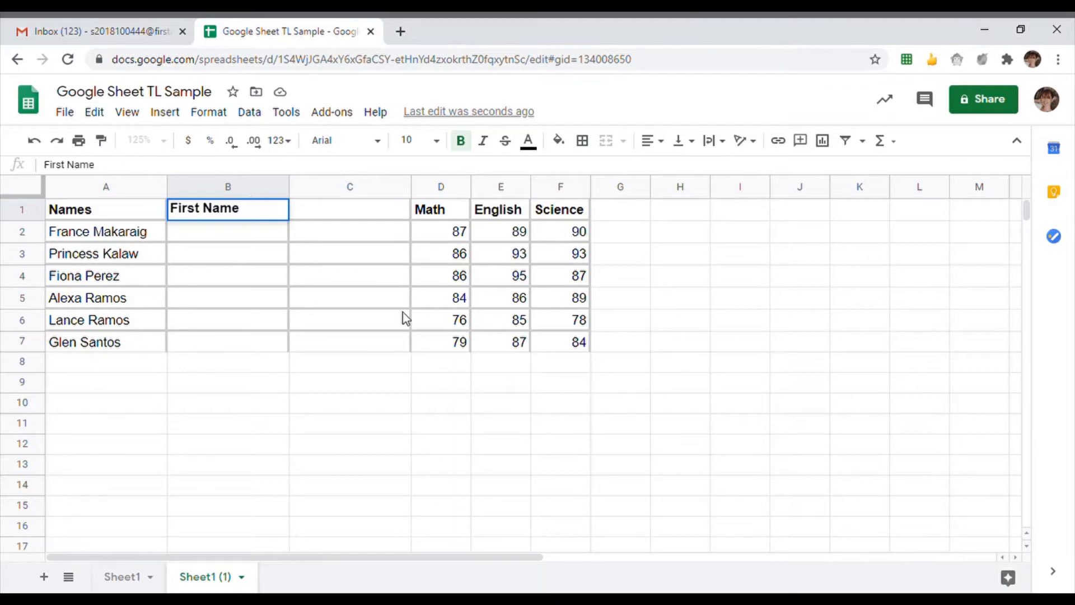
{"action": "left_click", "coordinate": [348, 209]}
{"action": "type", "text": "Surname"}
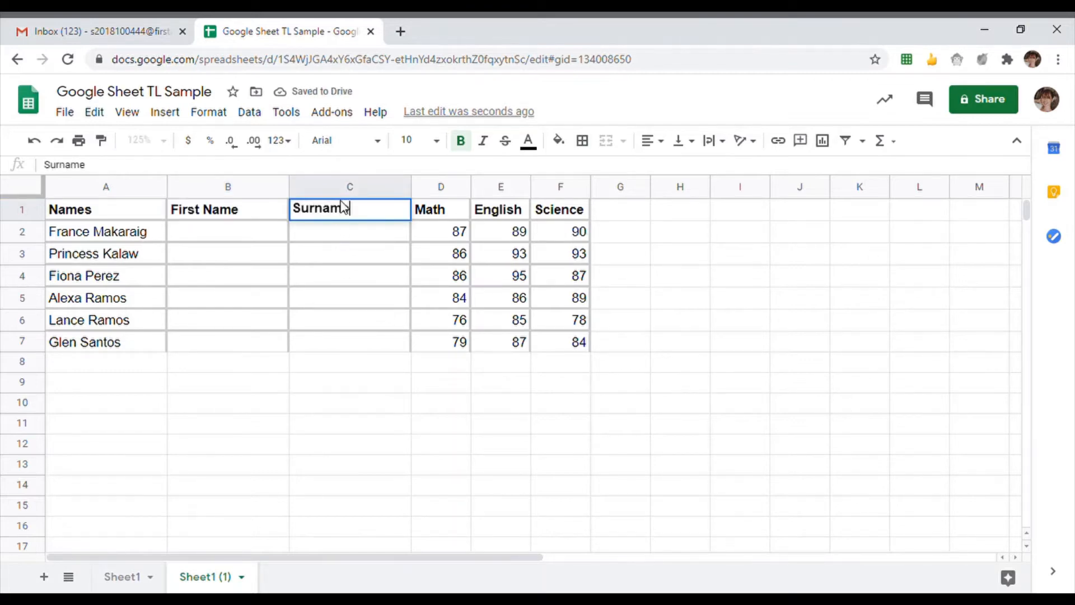
{"action": "left_click", "coordinate": [200, 240]}
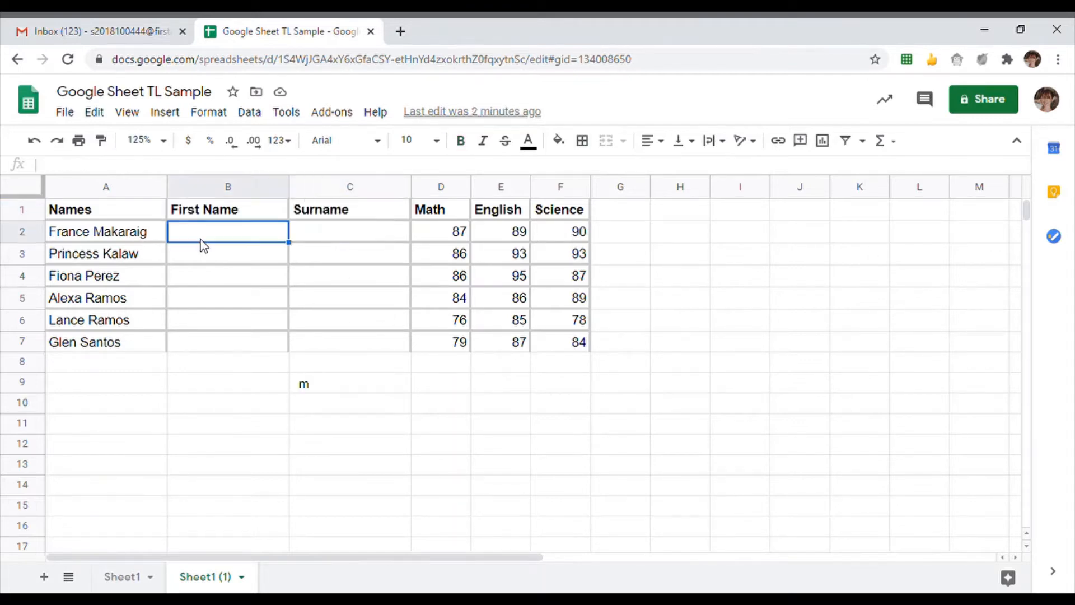
- Enter =SPLIT(A2," ") in B2 to split the first student's full name into first name and surname
{"action": "type", "text": "="}
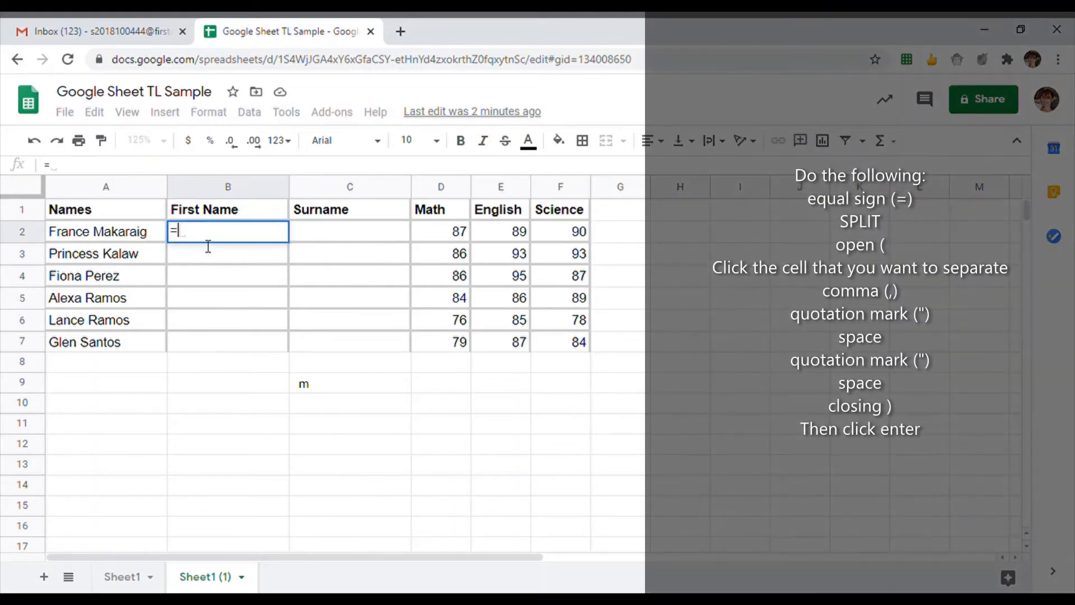
{"action": "type", "text": "SPLIT"}
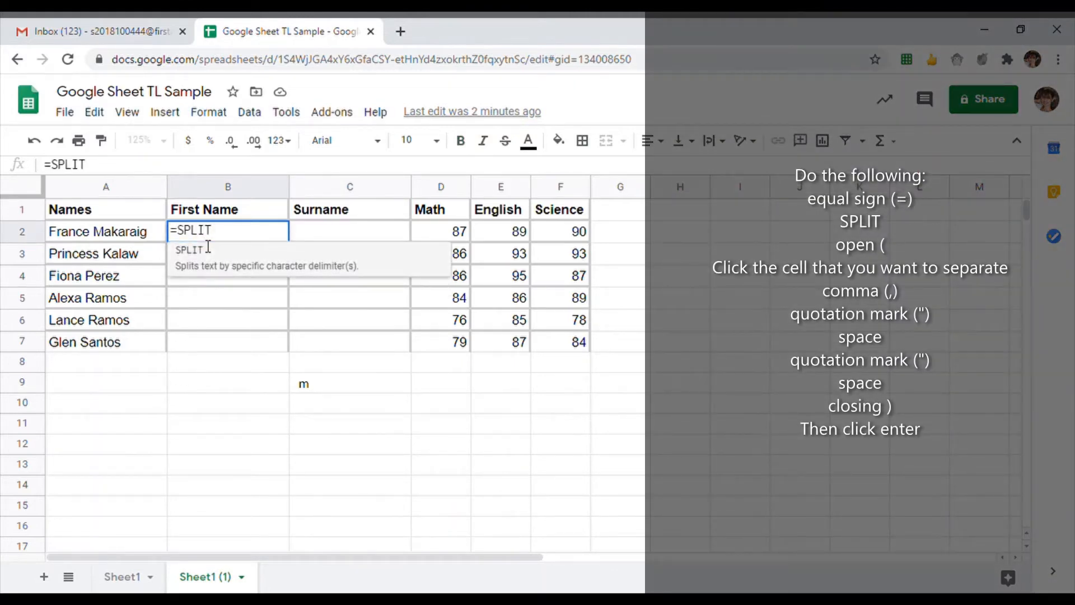
{"action": "type", "text": "("}
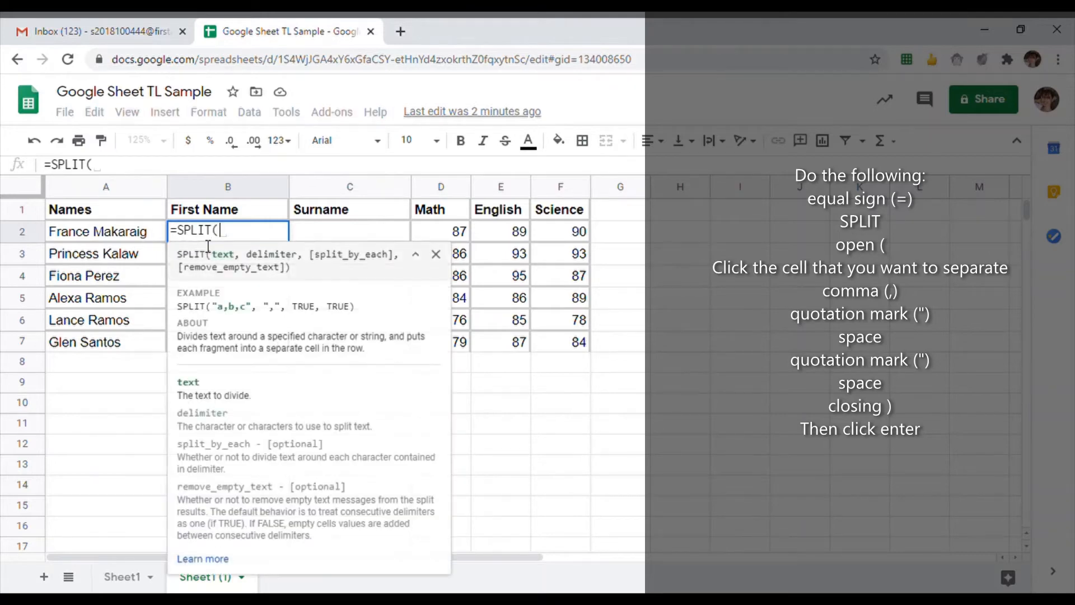
{"action": "left_click", "coordinate": [138, 240]}
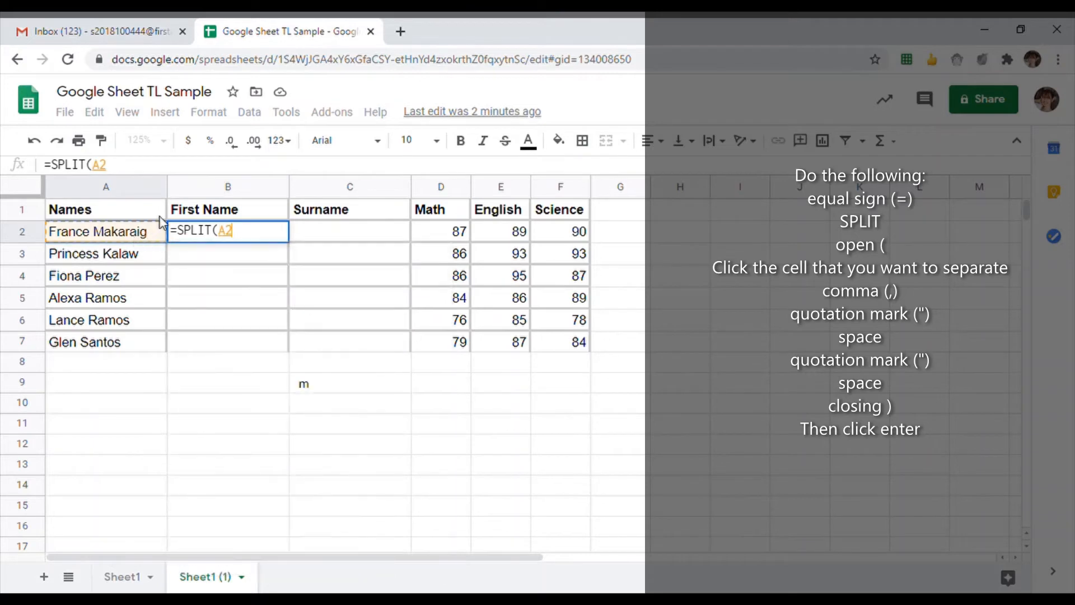
{"action": "type", "text": ", "}
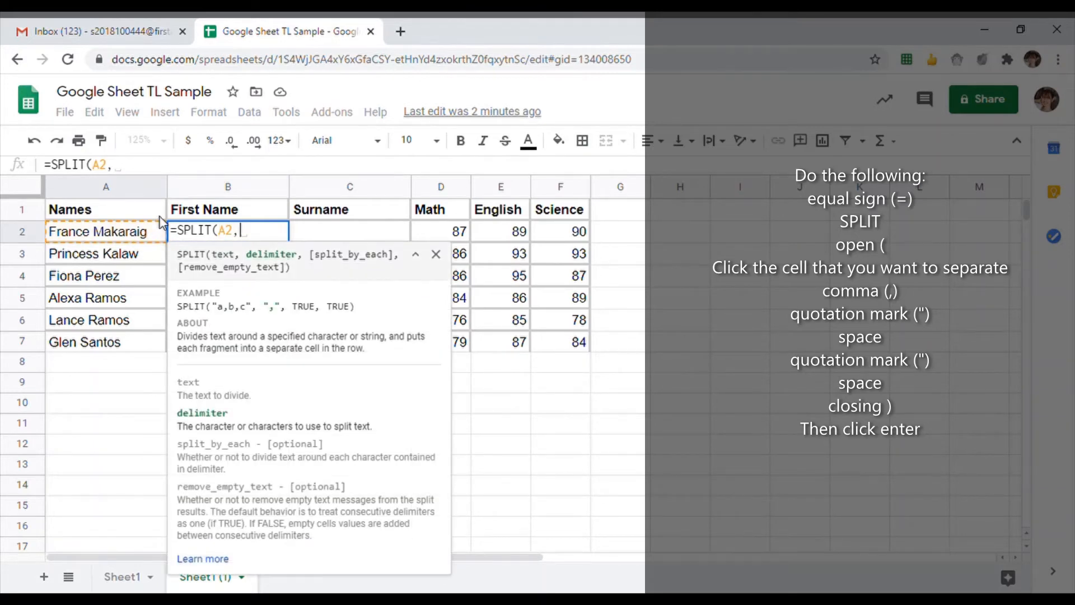
{"action": "type", "text": "\""}
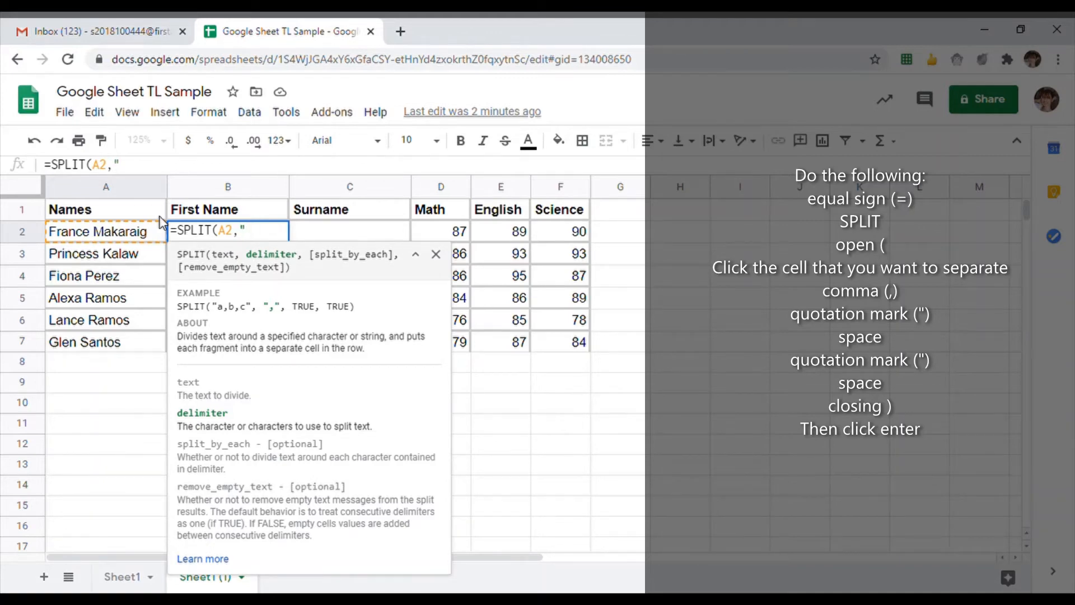
{"action": "type", "text": " \" )"}
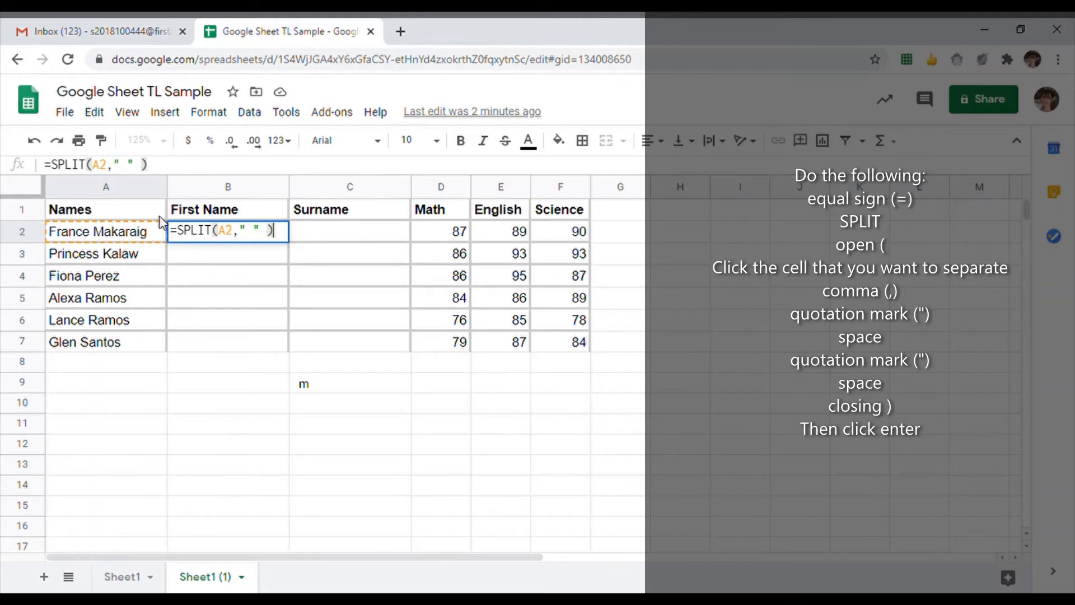
{"action": "key", "text": "Return"}
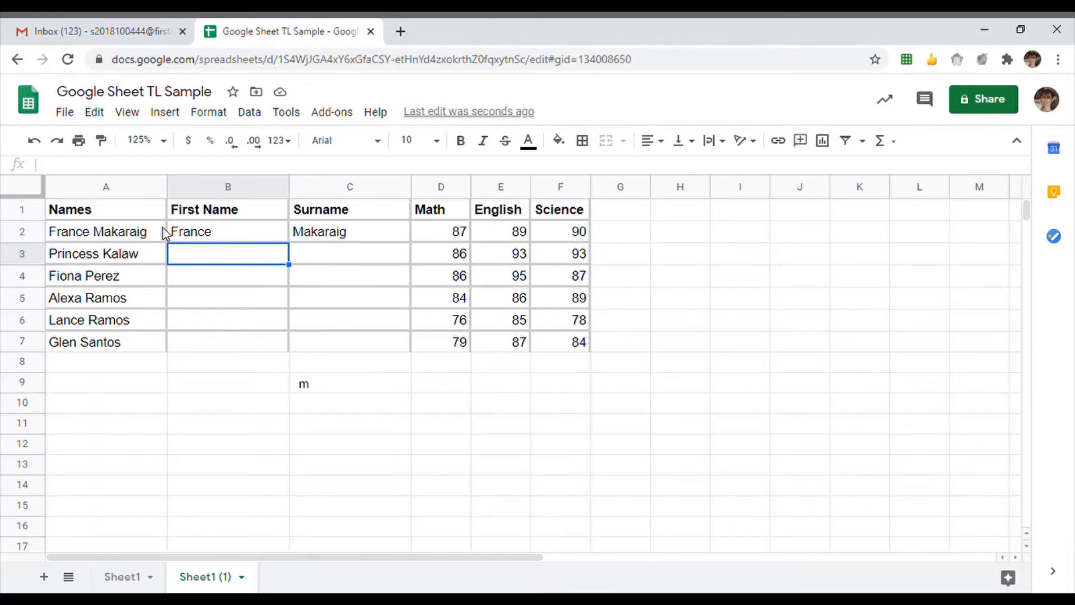
{"action": "left_click", "coordinate": [275, 238]}
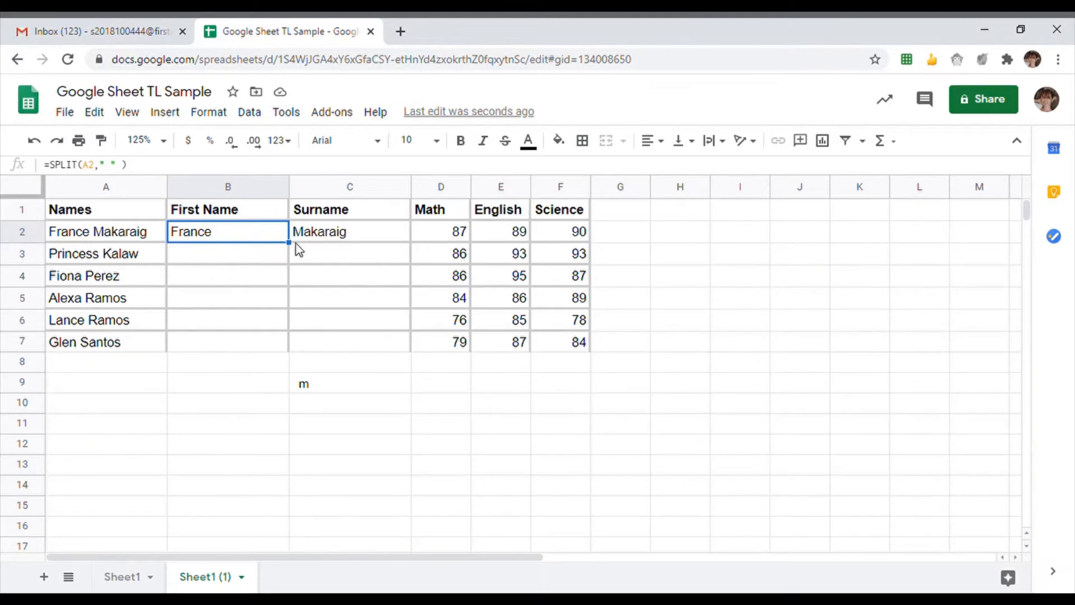
- Copy the SPLIT formula from B2 down to row 7 and check each student's split names
{"action": "left_click_drag", "start_coordinate": [290, 243], "coordinate": [285, 342]}
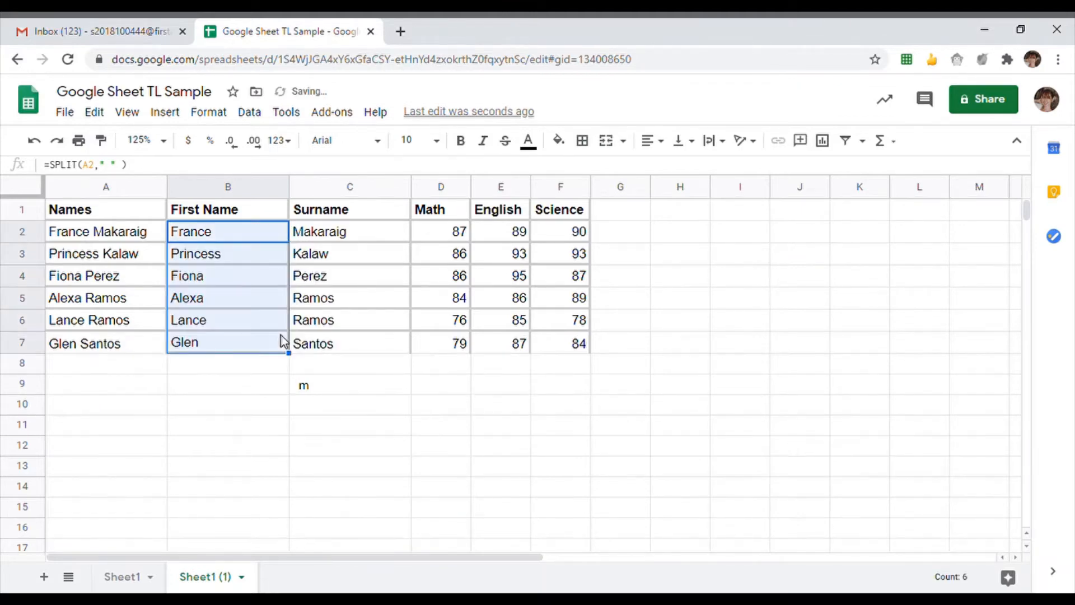
{"action": "left_click", "coordinate": [253, 261]}
{"action": "left_click", "coordinate": [293, 262]}
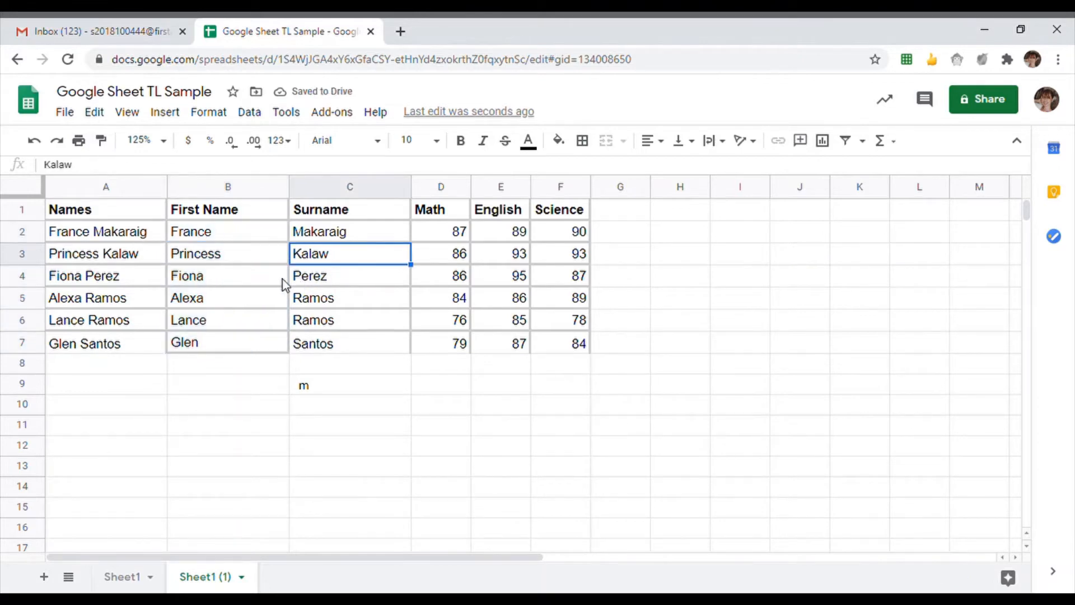
{"action": "left_click", "coordinate": [282, 279]}
{"action": "left_click", "coordinate": [338, 286]}
{"action": "left_click", "coordinate": [277, 302]}
{"action": "left_click", "coordinate": [336, 305]}
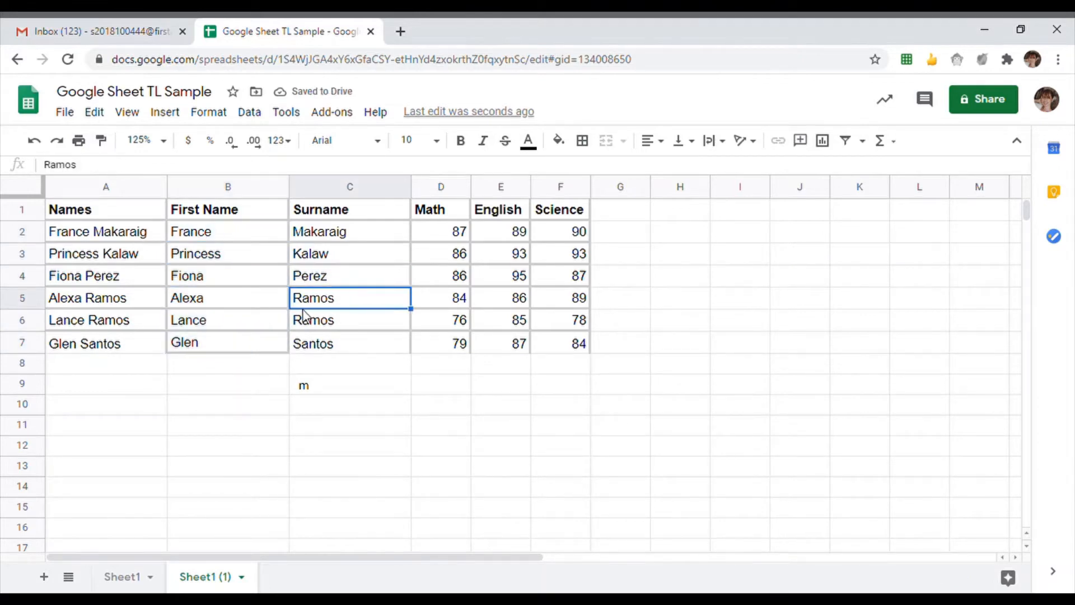
{"action": "left_click", "coordinate": [263, 329]}
{"action": "left_click", "coordinate": [356, 323]}
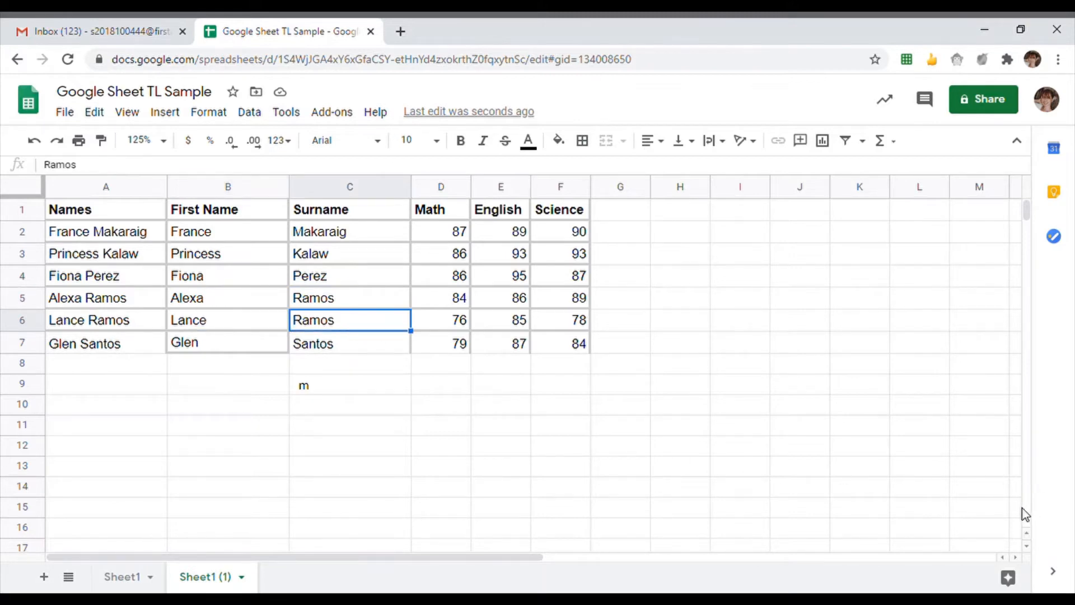
{"action": "left_click", "coordinate": [644, 322]}
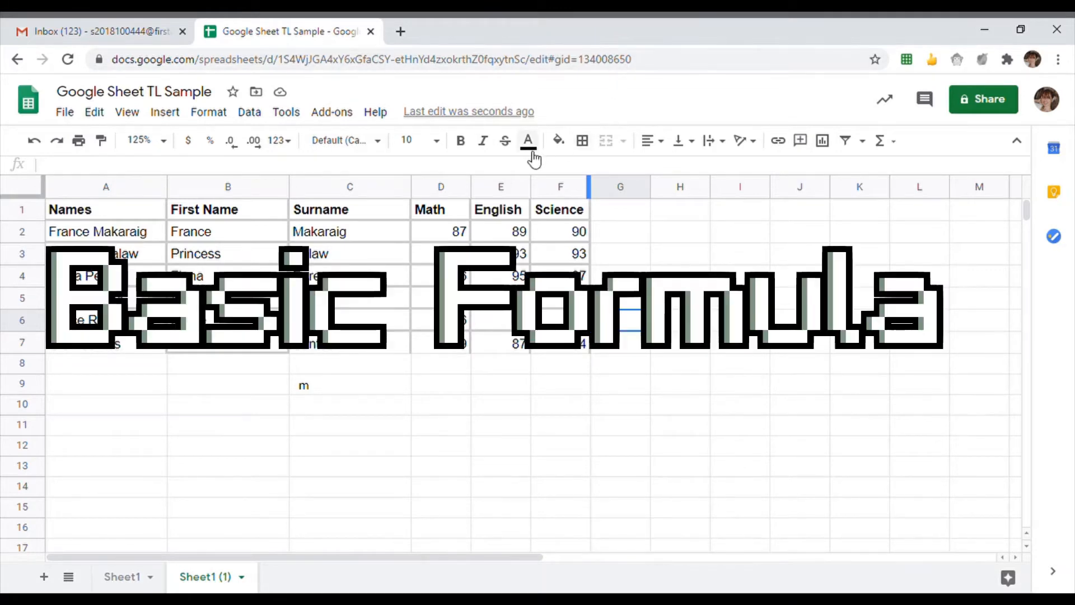
- Enter the headings 'Sum' in G1 and 'Average' in H1 beside the Science column
{"action": "left_click", "coordinate": [606, 216]}
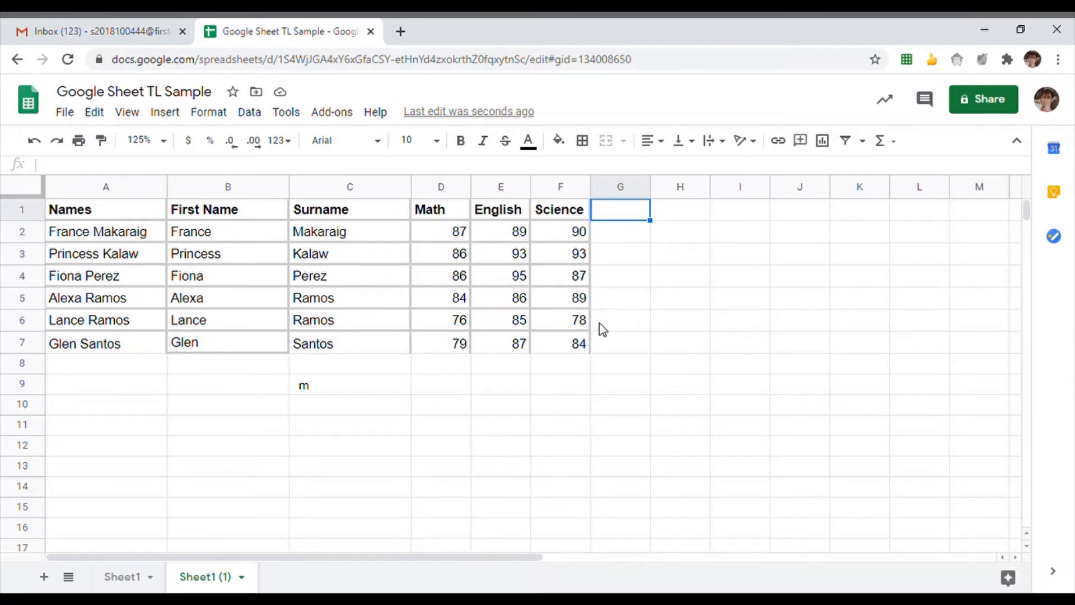
{"action": "left_click", "coordinate": [672, 212]}
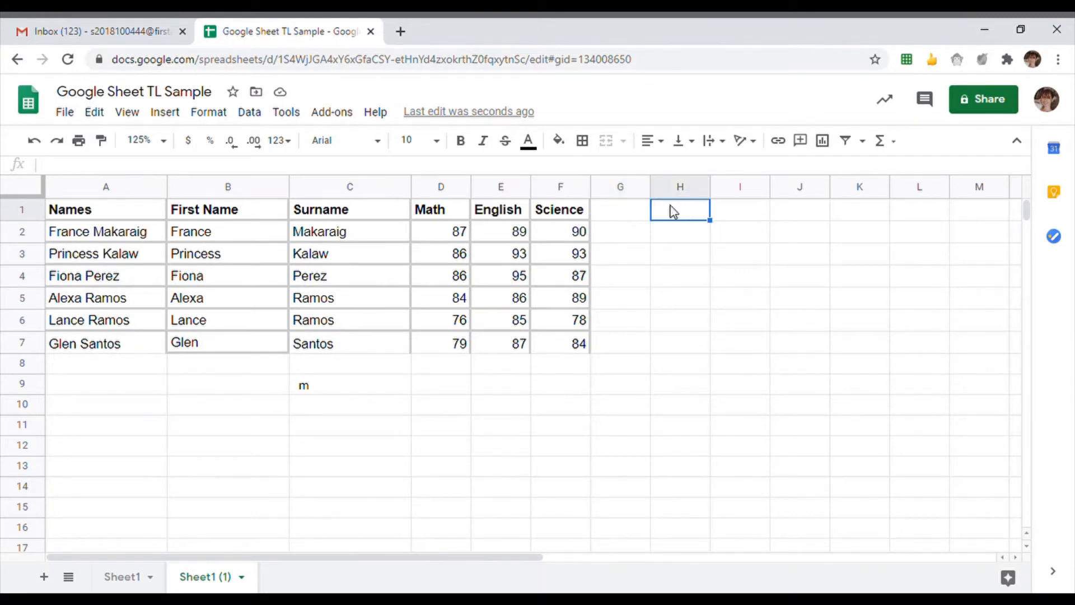
{"action": "left_click", "coordinate": [637, 212]}
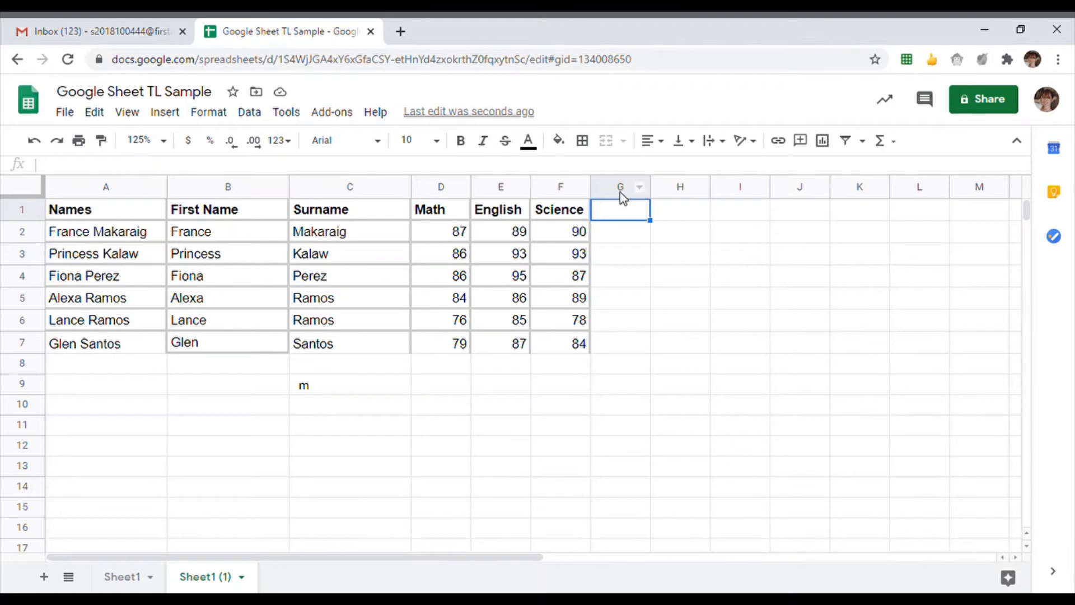
{"action": "type", "text": "Sum"}
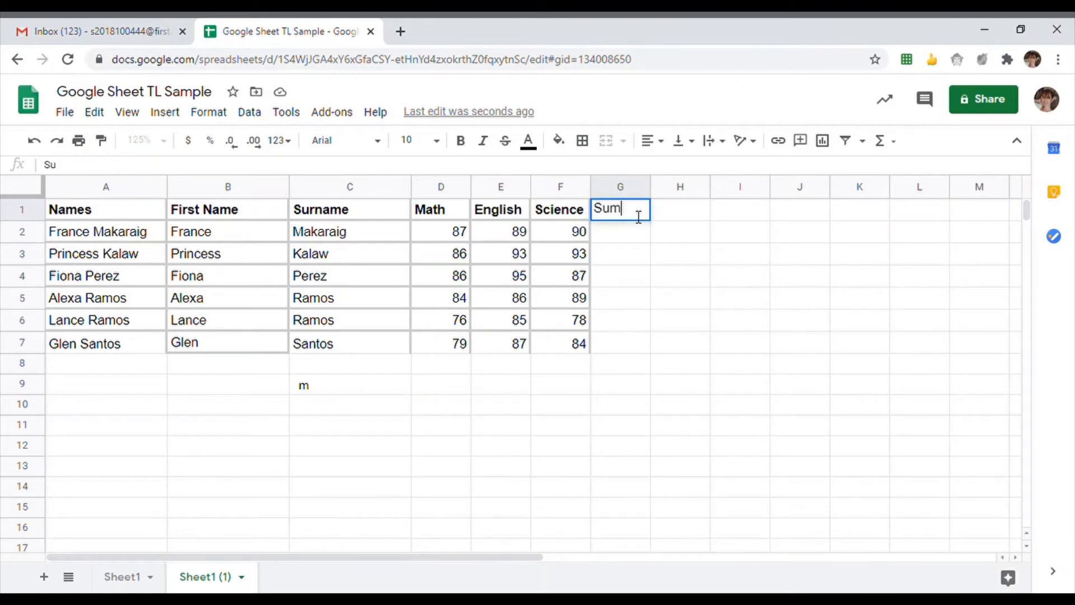
{"action": "left_click", "coordinate": [683, 218]}
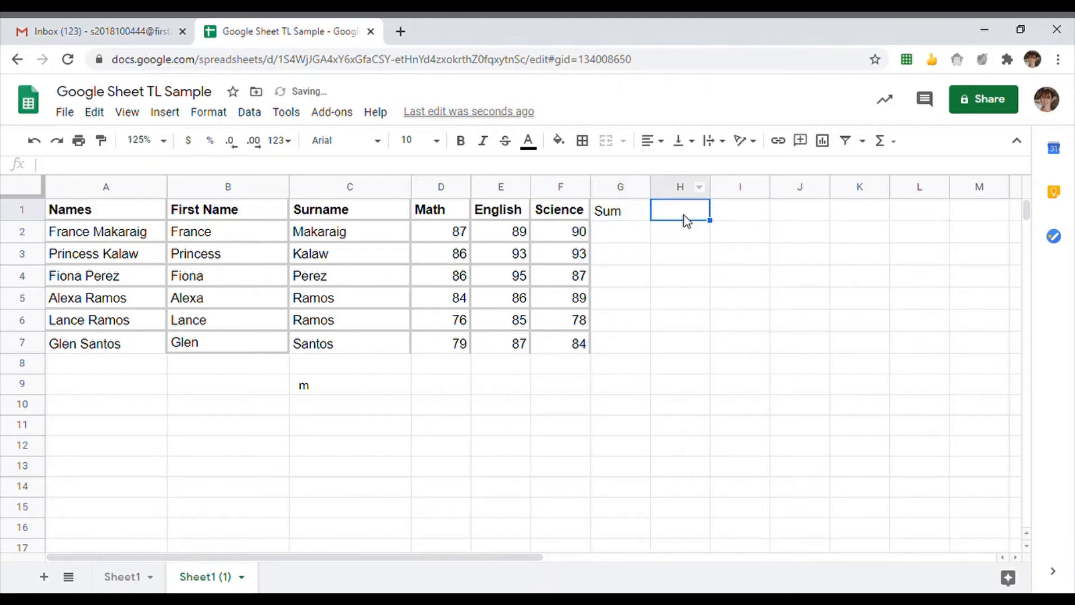
{"action": "type", "text": "Aver"}
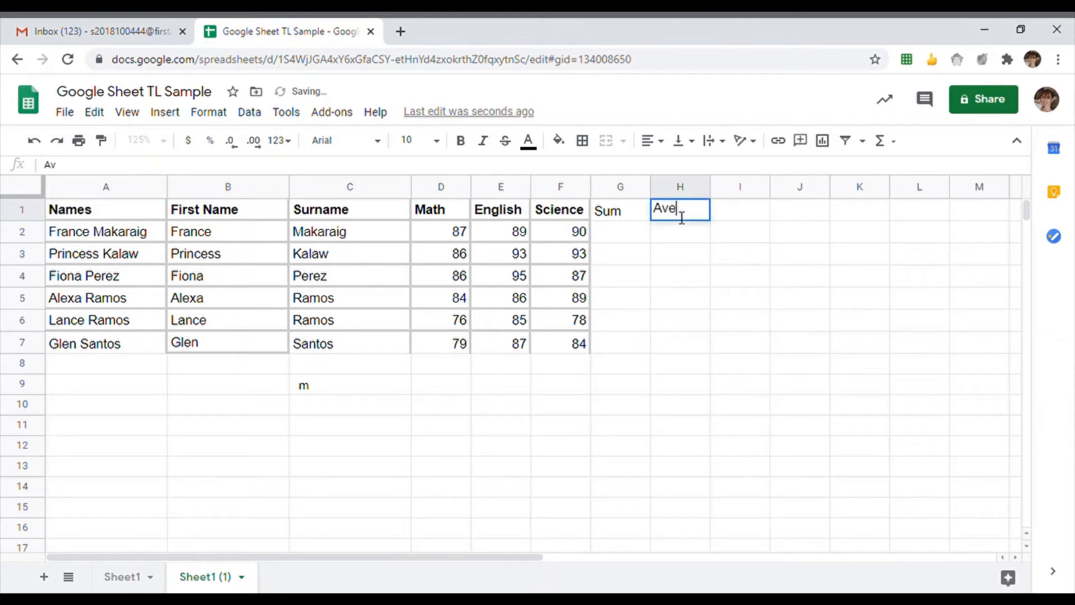
{"action": "type", "text": "age"}
{"action": "key", "text": "Return"}
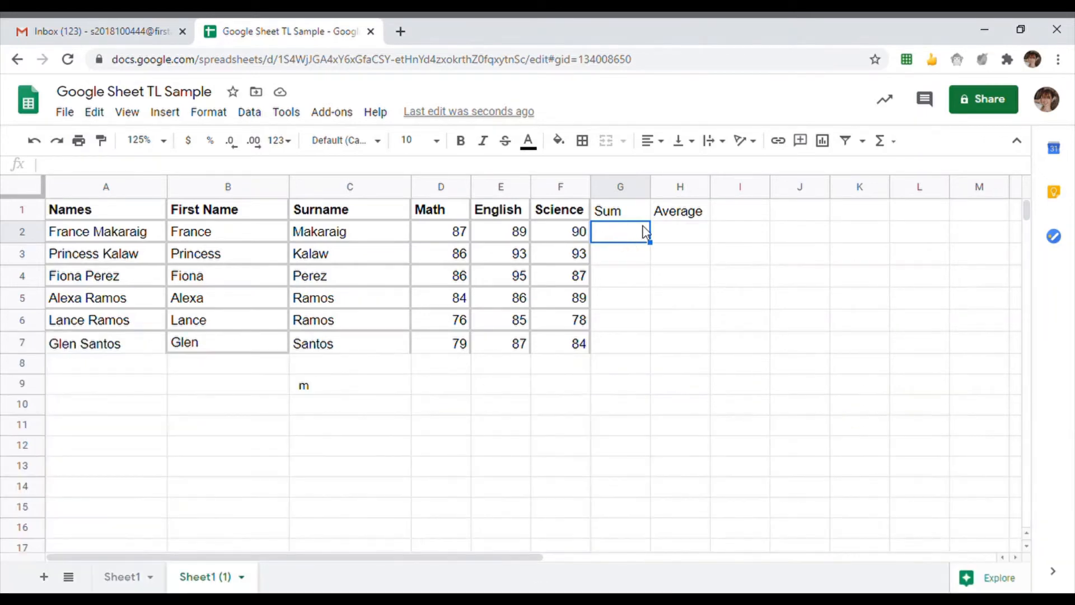
- Enter =SUM(D2:F2) in G2 to total the first student's three scores
{"action": "type", "text": "="}
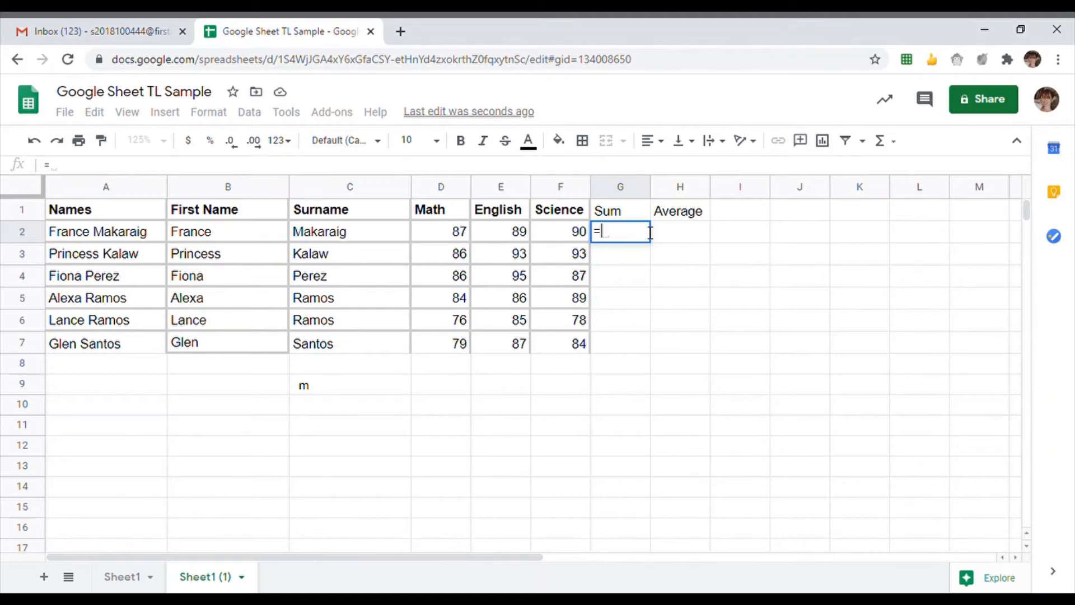
{"action": "type", "text": "SUM"}
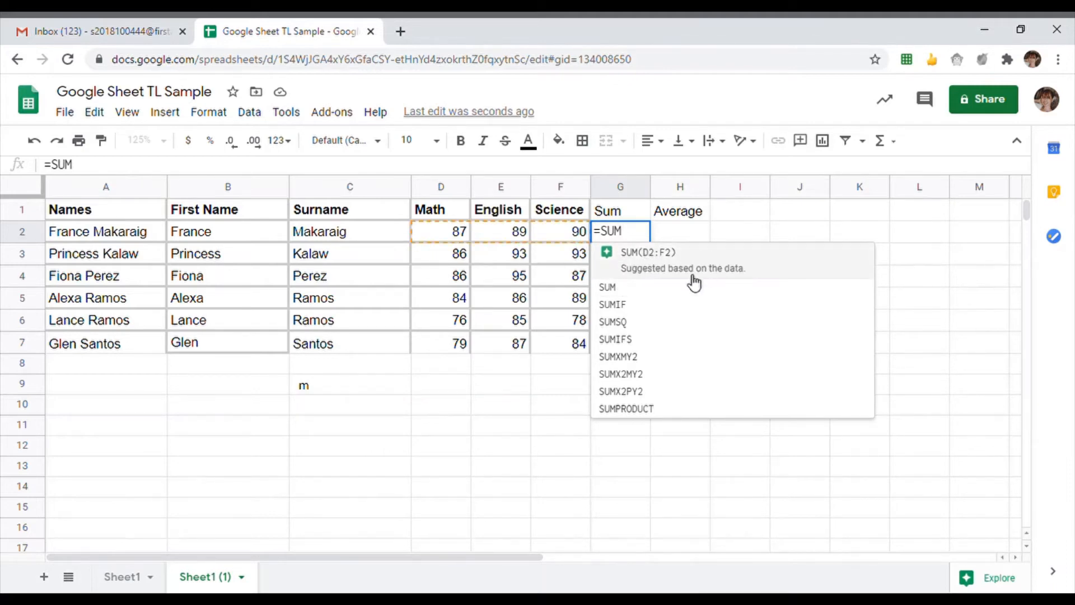
{"action": "left_click", "coordinate": [765, 271]}
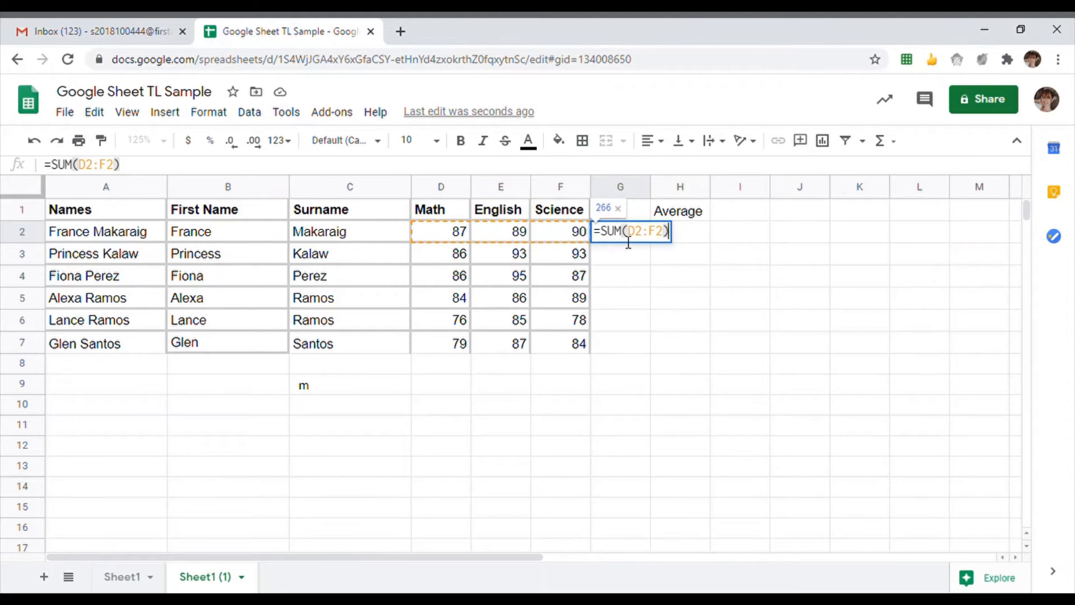
{"action": "key", "text": "Return"}
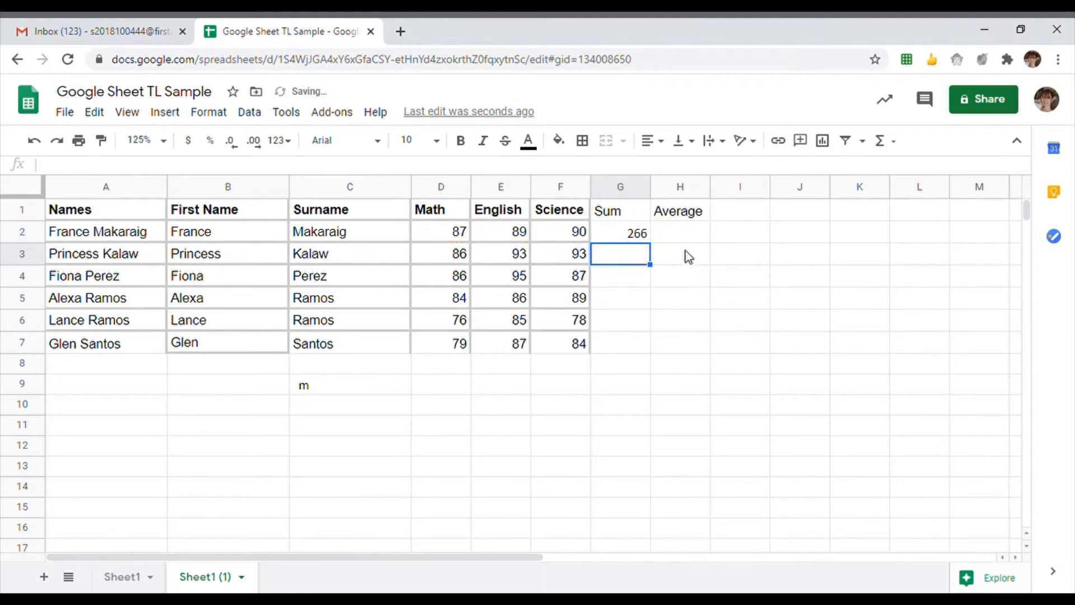
- Copy the sum formula down to G7, giving totals 266, 272, 268, 259, 239 and 250
{"action": "left_click", "coordinate": [618, 234]}
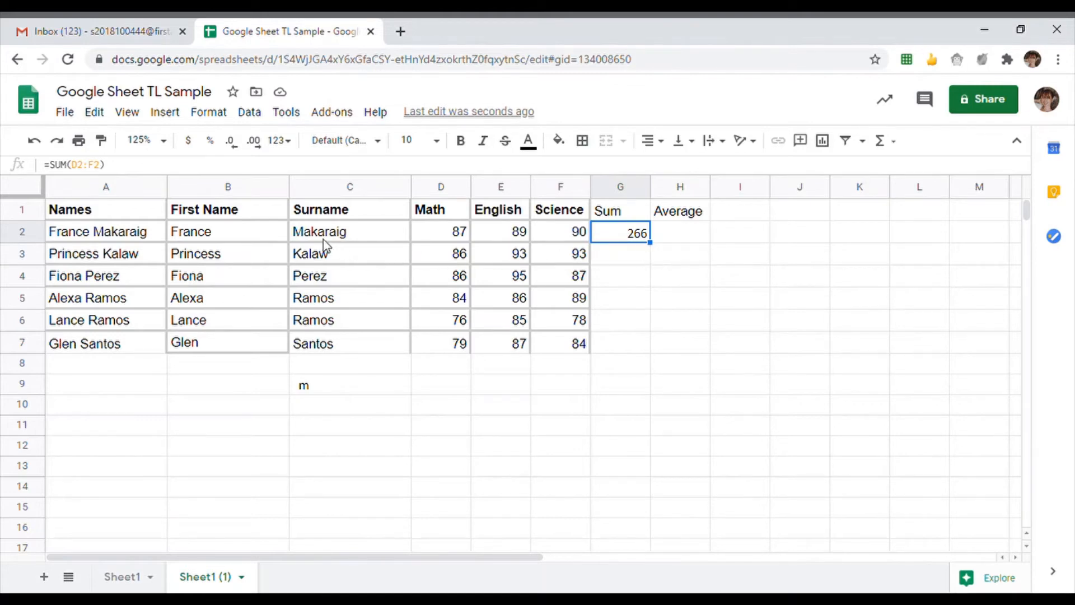
{"action": "left_click", "coordinate": [244, 236]}
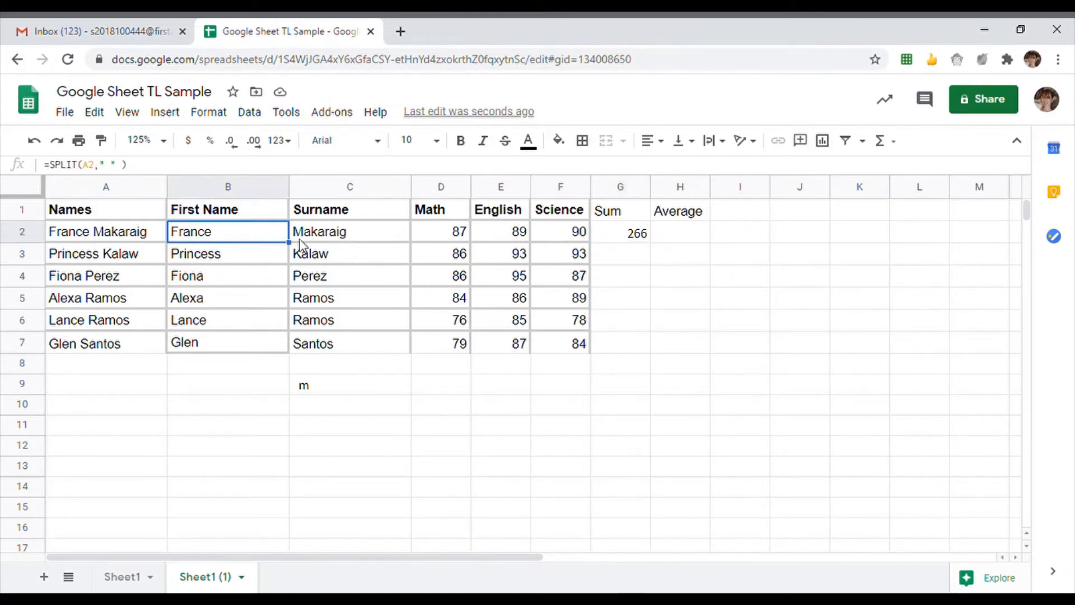
{"action": "left_click", "coordinate": [635, 235]}
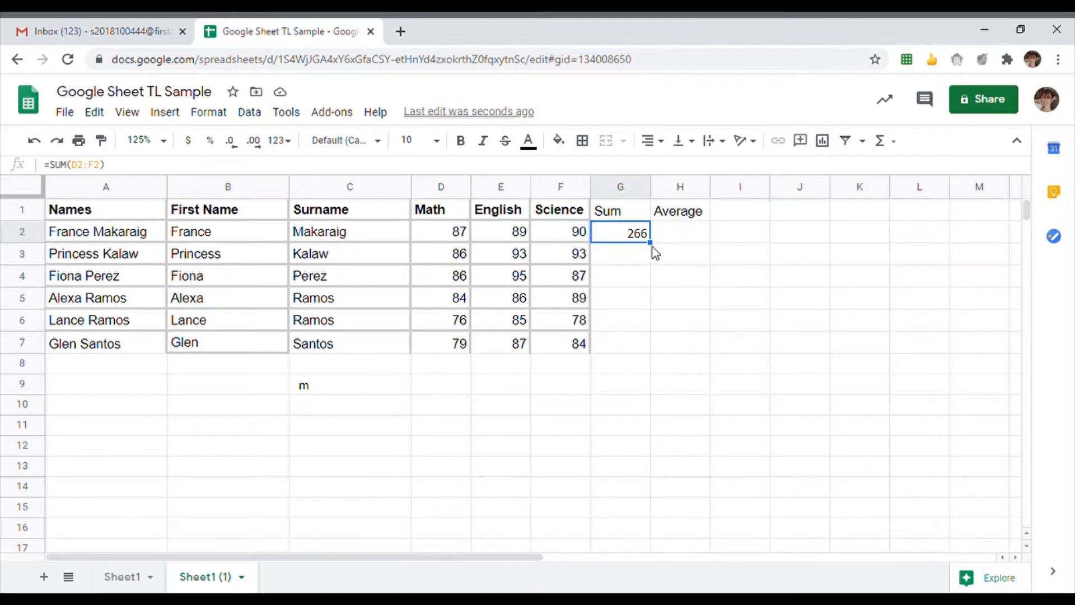
{"action": "left_click_drag", "start_coordinate": [664, 257], "coordinate": [649, 357]}
{"action": "left_click", "coordinate": [613, 258]}
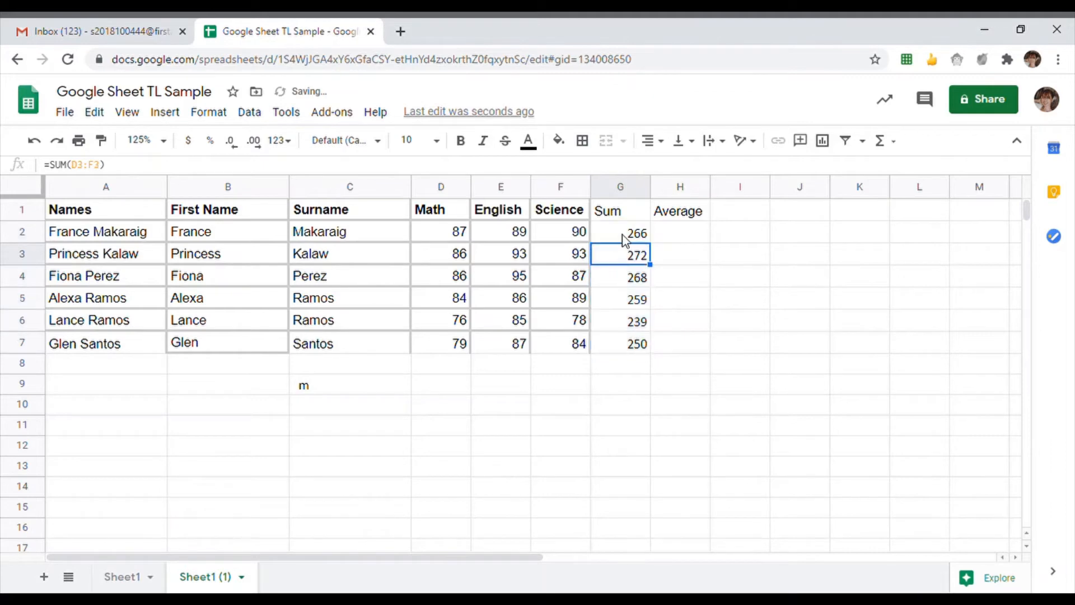
{"action": "left_click", "coordinate": [624, 235]}
{"action": "left_click", "coordinate": [627, 258]}
{"action": "left_click", "coordinate": [627, 282]}
{"action": "left_click", "coordinate": [627, 305]}
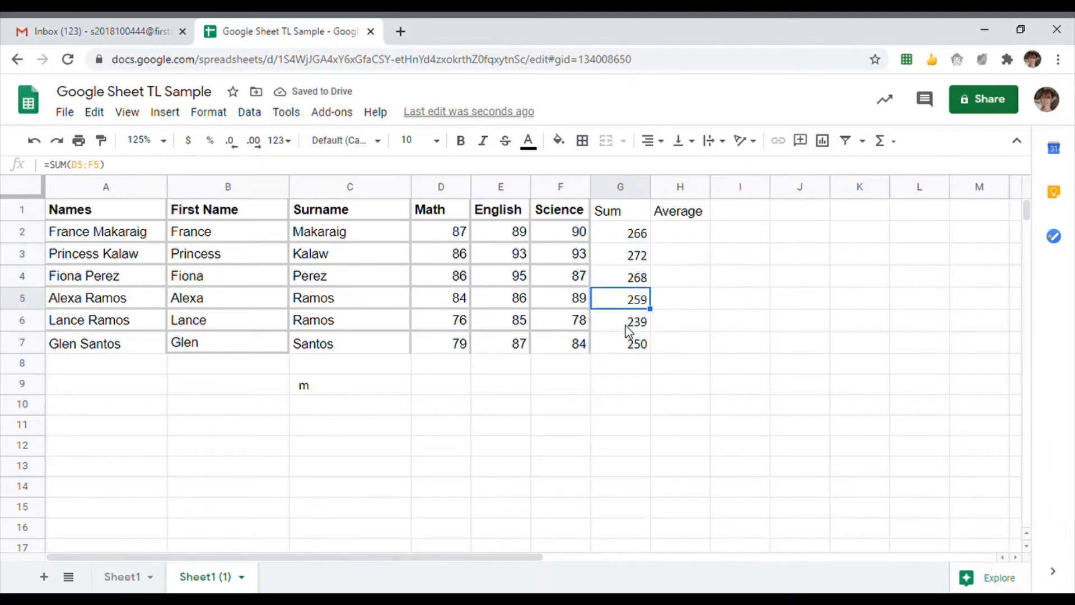
{"action": "left_click", "coordinate": [627, 324]}
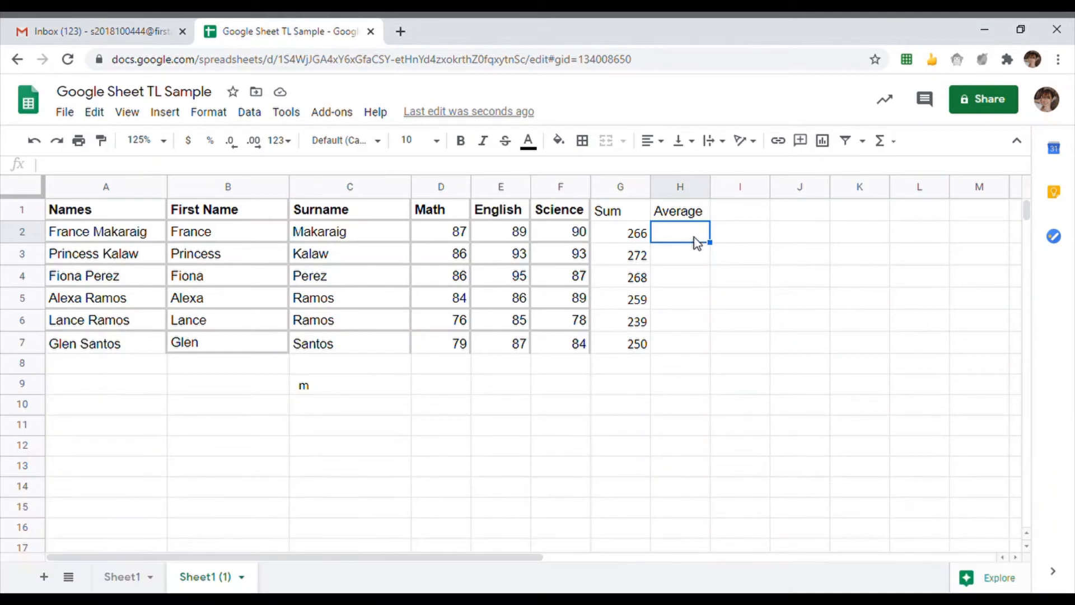
- Enter =AVERAGE(D2:F2) in H2 to average the first student's three scores
{"action": "type", "text": "="}
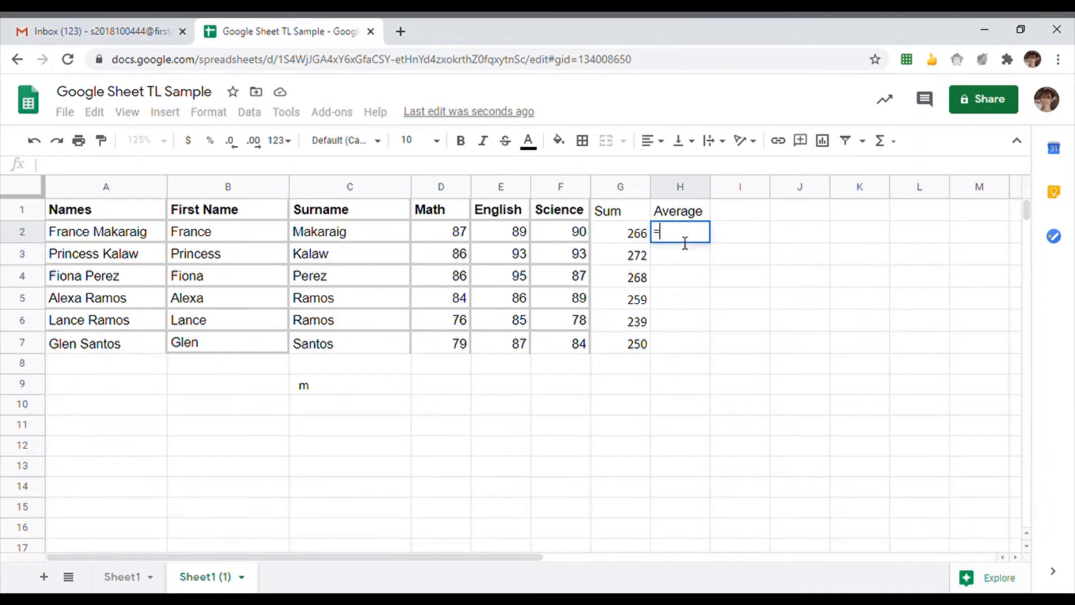
{"action": "type", "text": "AVE"}
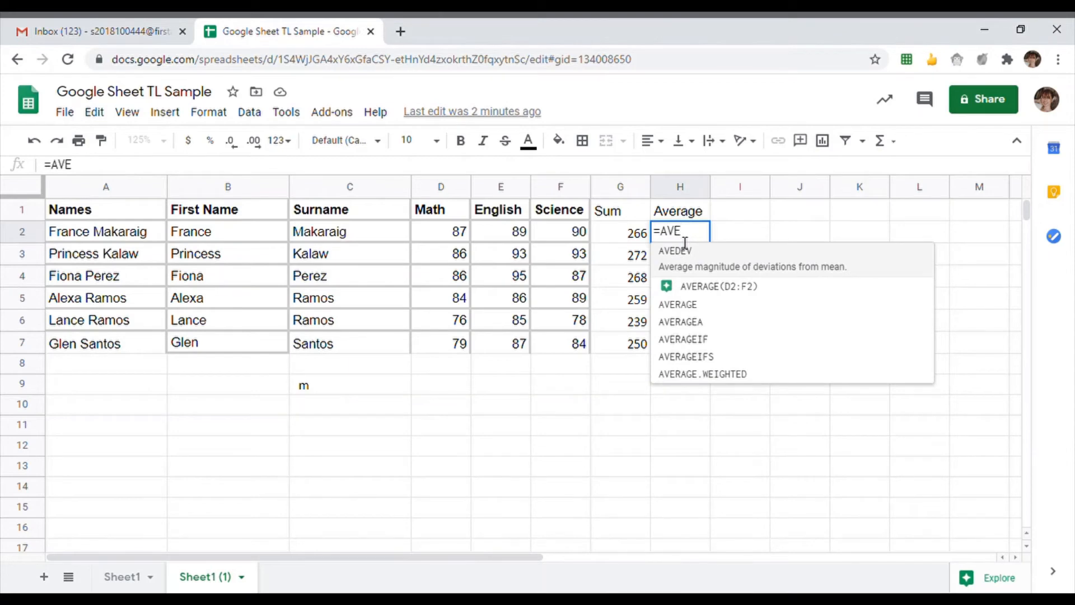
{"action": "type", "text": "RAGE"}
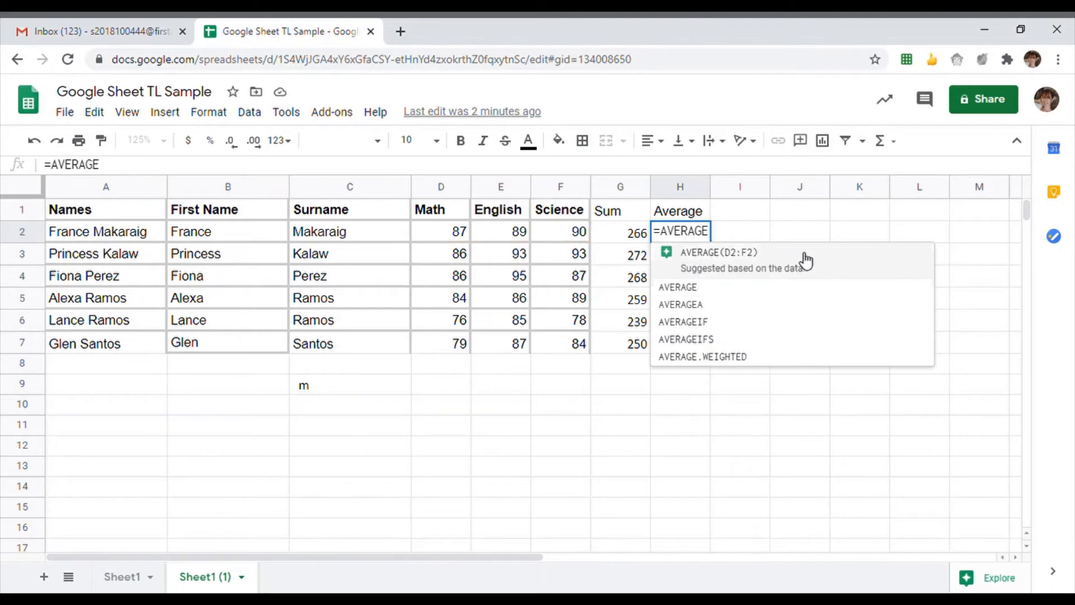
{"action": "left_click", "coordinate": [847, 263]}
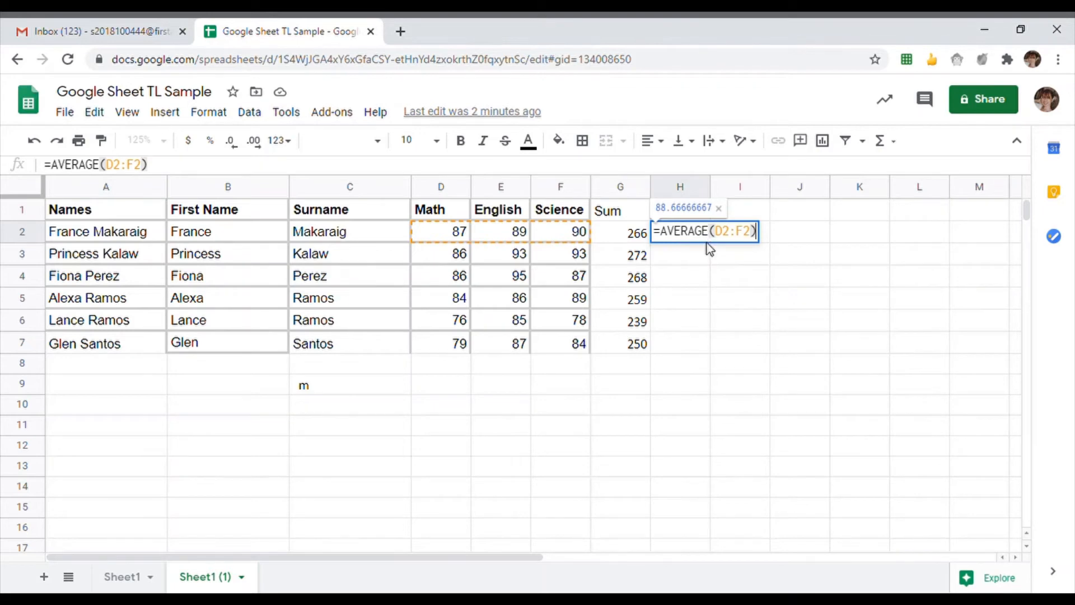
{"action": "key", "text": "Return"}
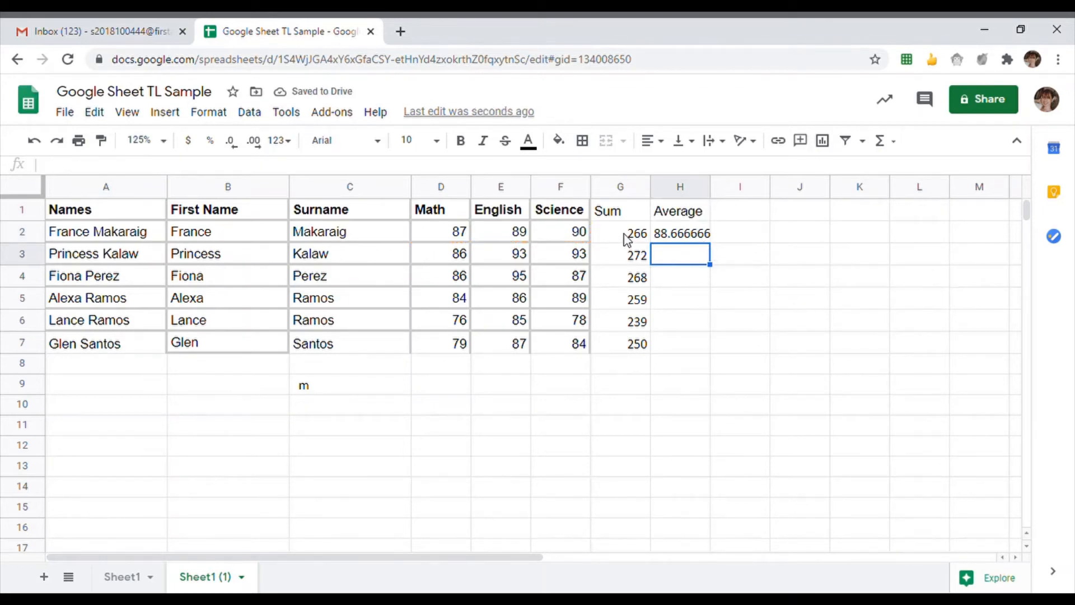
- Copy the average formula down to H7 and check each student's average
{"action": "left_click", "coordinate": [692, 235]}
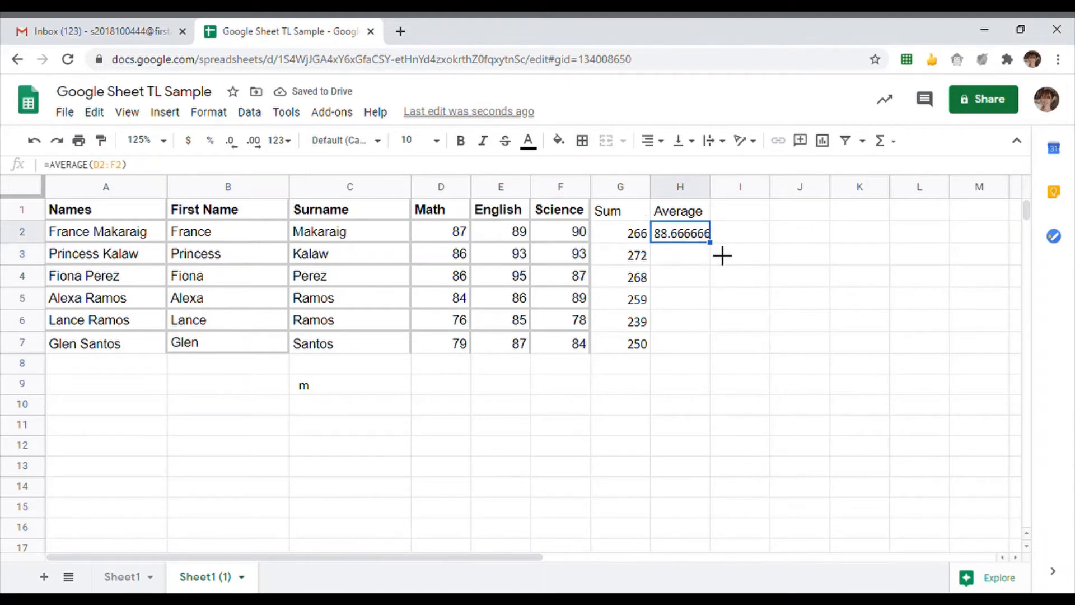
{"action": "left_click_drag", "start_coordinate": [722, 255], "coordinate": [708, 341]}
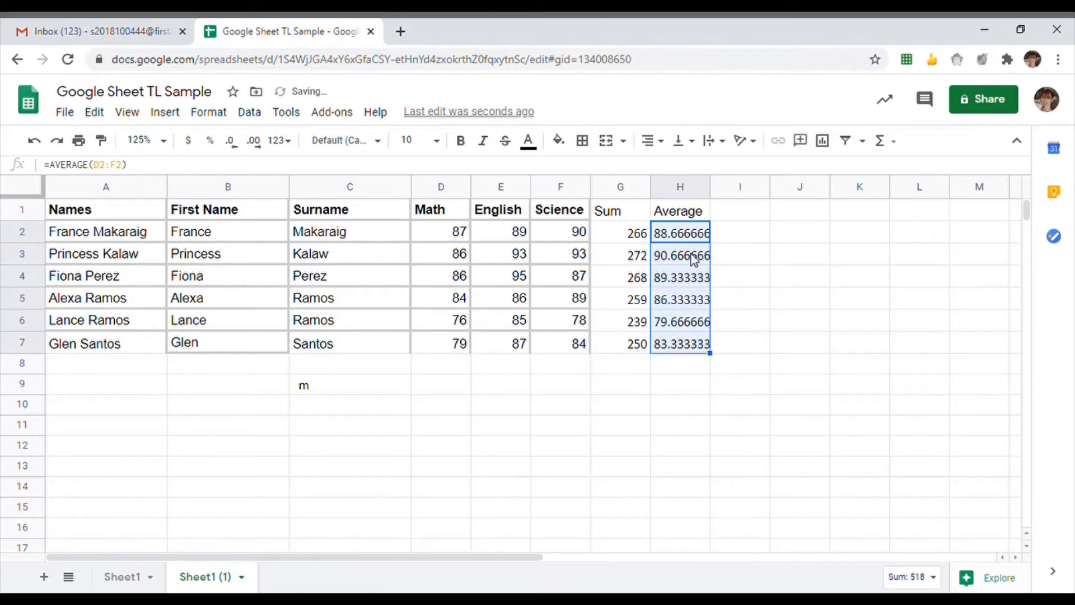
{"action": "left_click", "coordinate": [691, 240]}
{"action": "left_click", "coordinate": [692, 254]}
{"action": "left_click", "coordinate": [694, 277]}
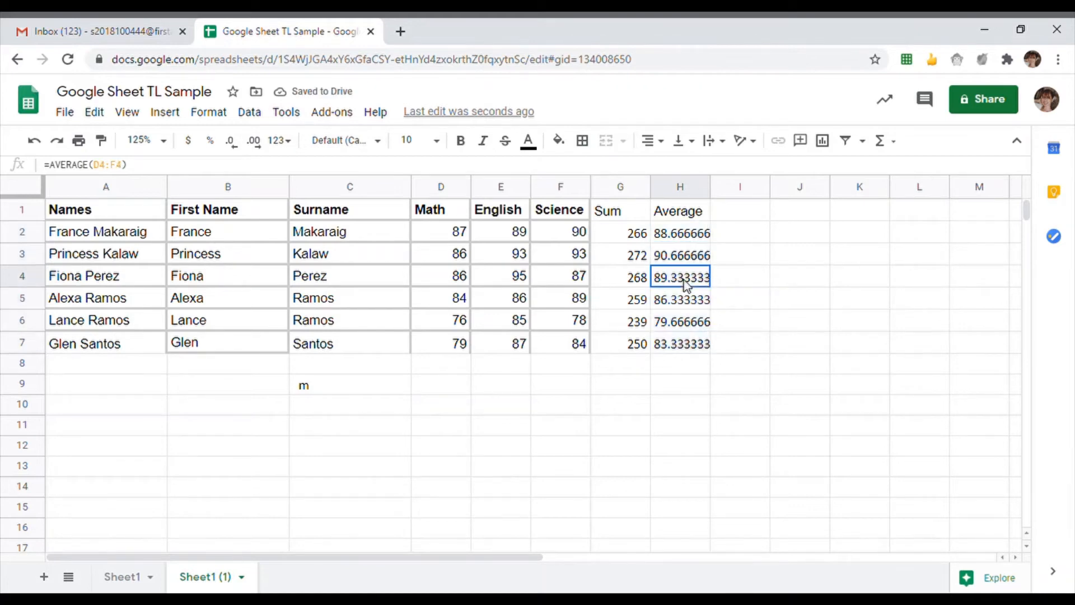
{"action": "left_click", "coordinate": [684, 302]}
{"action": "left_click", "coordinate": [678, 328]}
{"action": "left_click", "coordinate": [675, 342]}
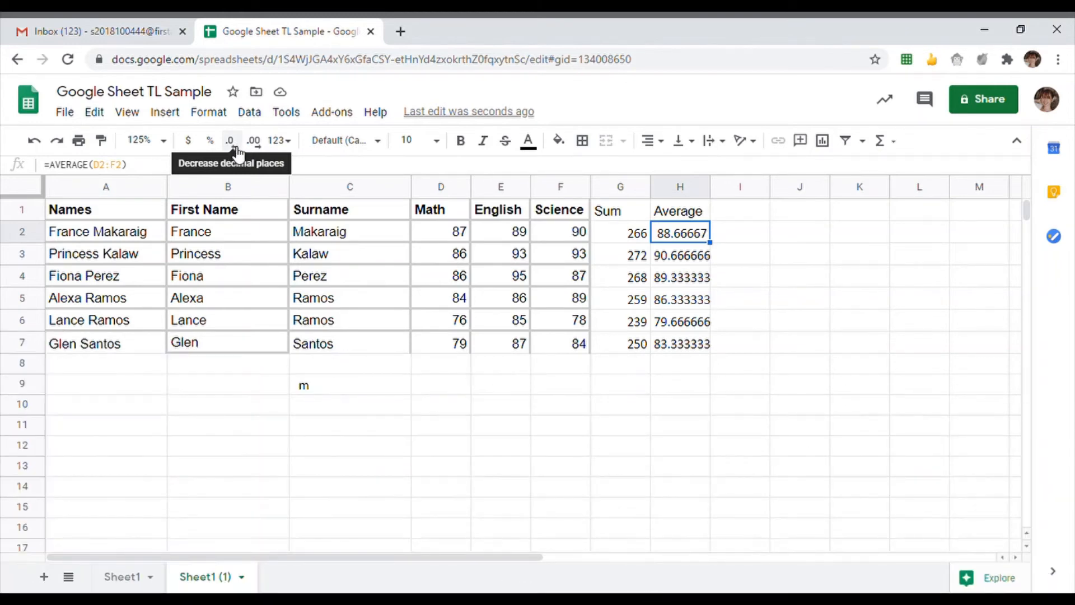
- Show H2 with no decimals and copy that formatting to H7, giving 89, 91, 89, 86, 80, 83
{"action": "left_click", "coordinate": [237, 153]}
{"action": "left_click", "coordinate": [238, 152]}
{"action": "left_click", "coordinate": [237, 152]}
{"action": "left_click", "coordinate": [238, 153]}
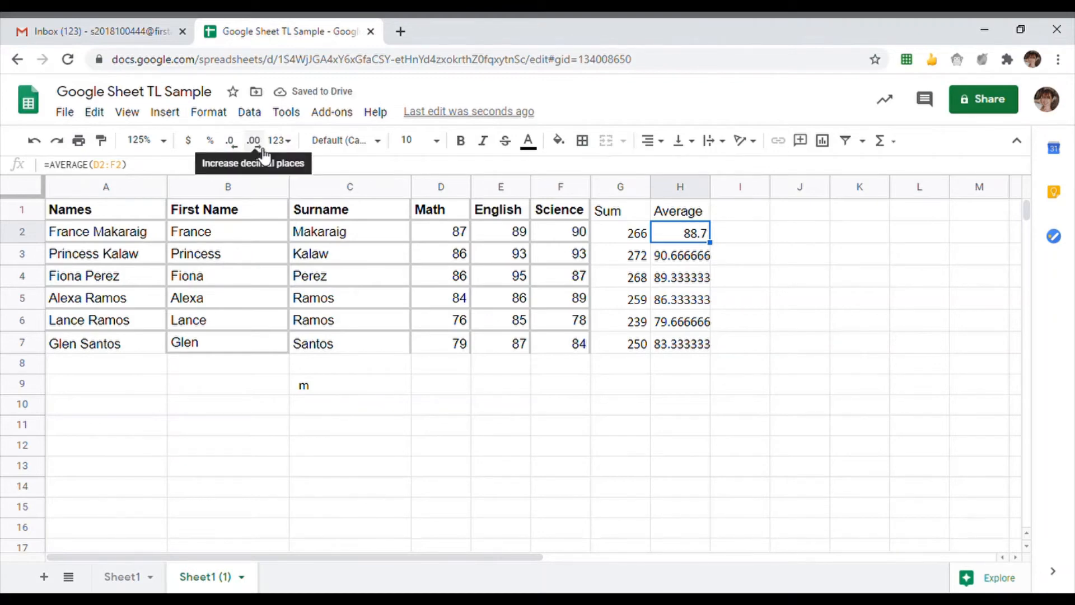
{"action": "left_click", "coordinate": [261, 149]}
{"action": "left_click", "coordinate": [261, 150]}
{"action": "left_click", "coordinate": [262, 149]}
{"action": "left_click", "coordinate": [262, 149]}
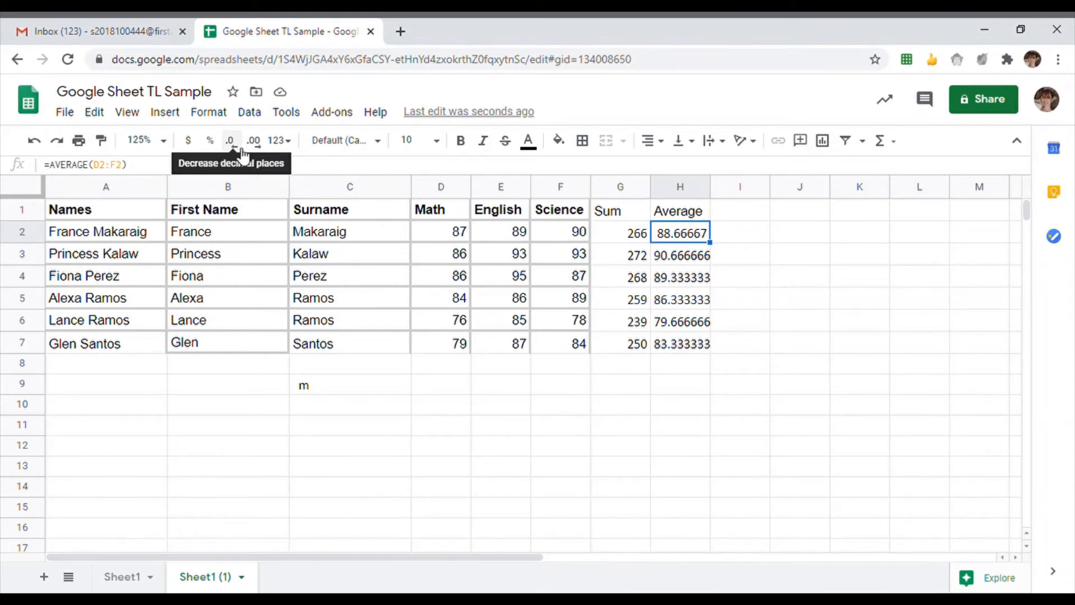
{"action": "left_click", "coordinate": [243, 152]}
{"action": "left_click", "coordinate": [242, 153]}
{"action": "left_click", "coordinate": [243, 154]}
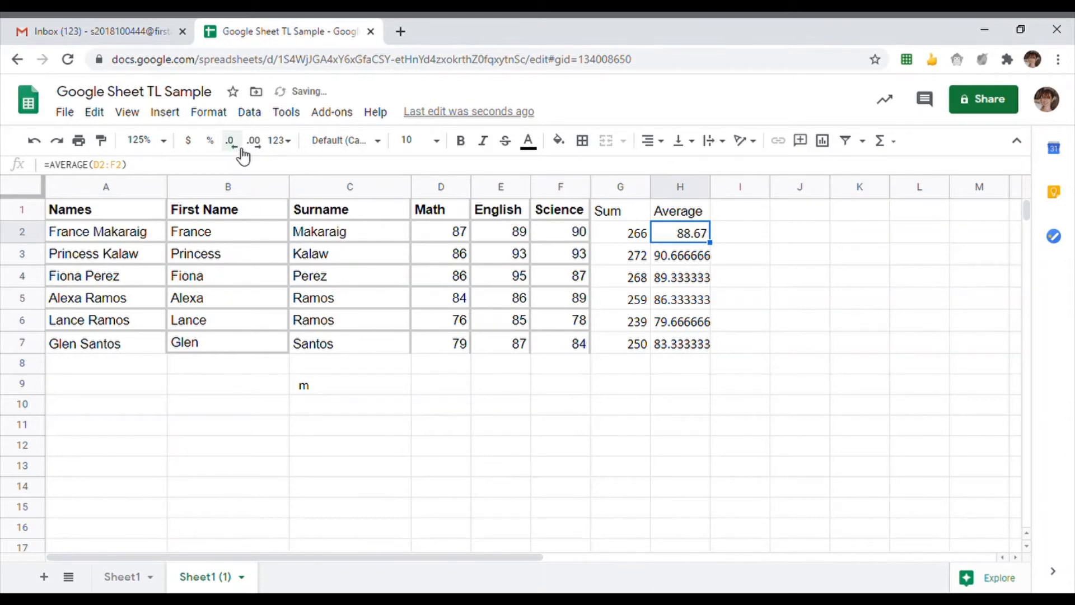
{"action": "left_click", "coordinate": [243, 153]}
{"action": "left_click", "coordinate": [243, 154]}
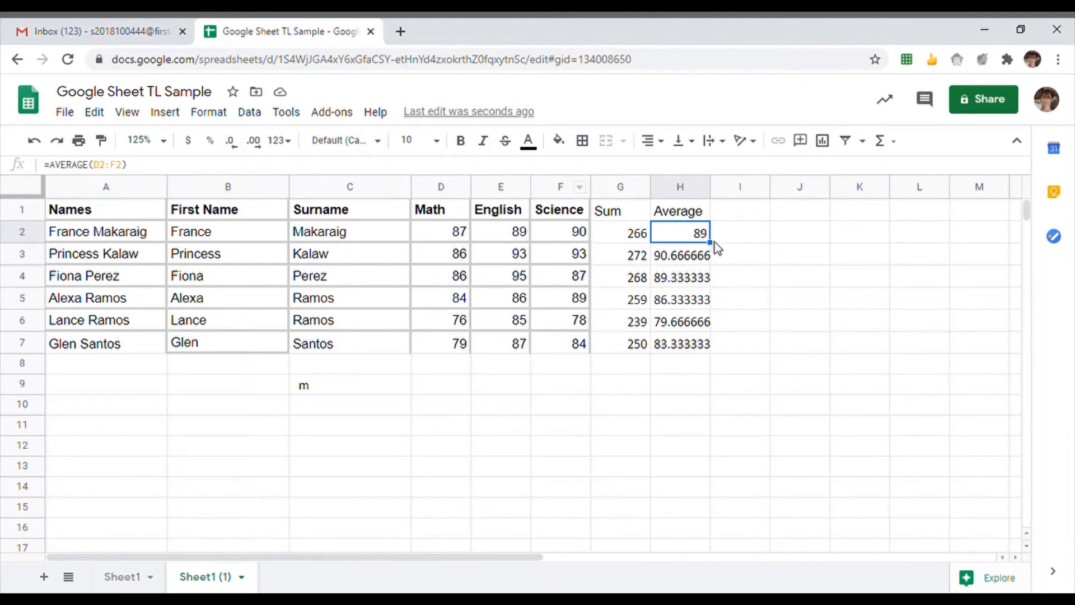
{"action": "left_click_drag", "start_coordinate": [722, 255], "coordinate": [721, 355]}
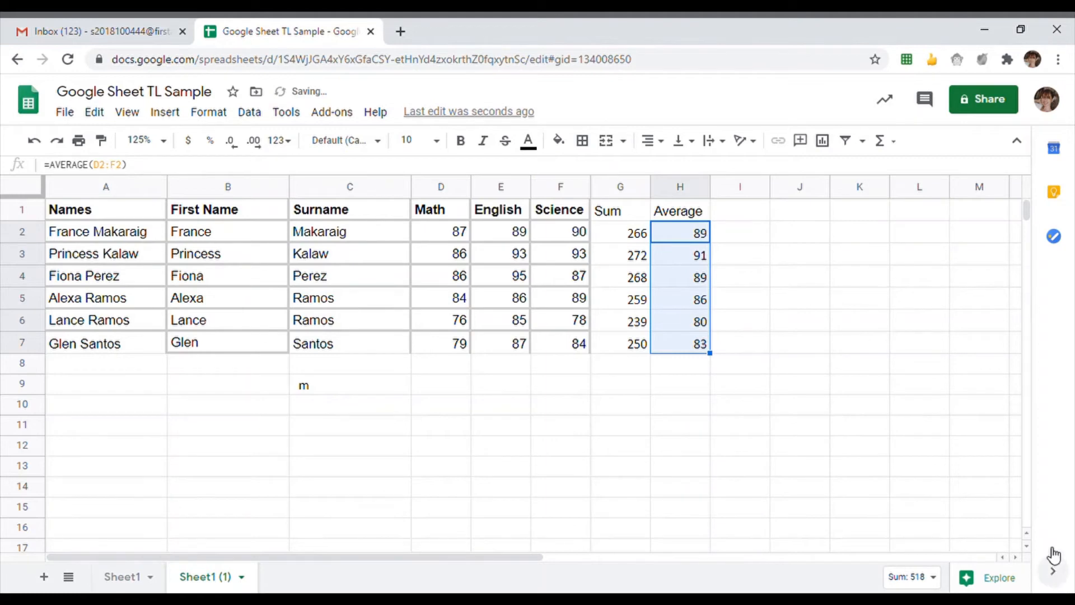
{"action": "left_click", "coordinate": [305, 386]}
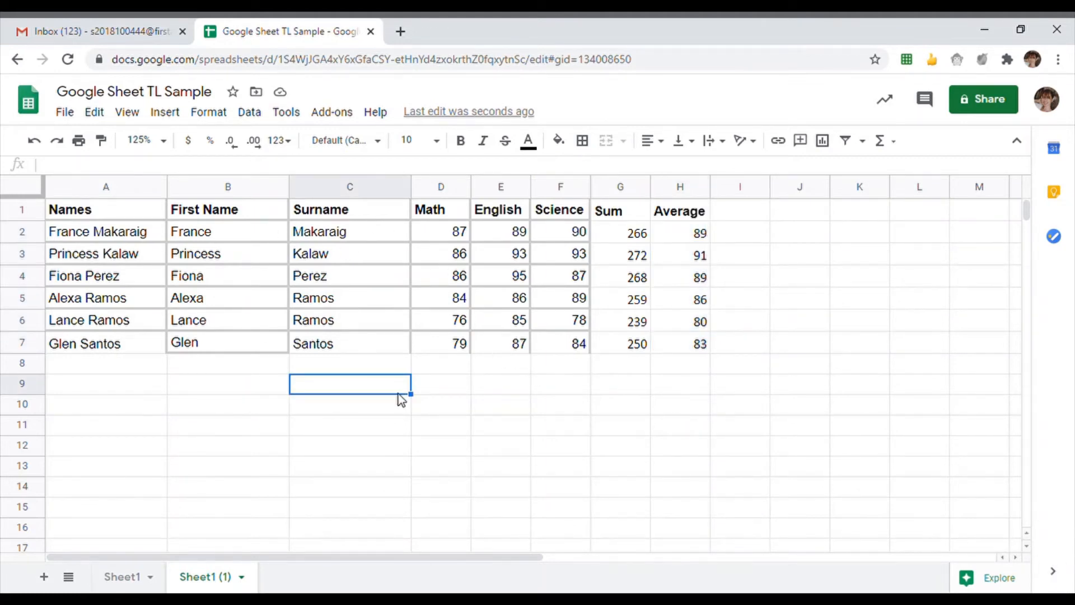
- Fill the Names column cells A1:A7 with blue
{"action": "left_click", "coordinate": [570, 391]}
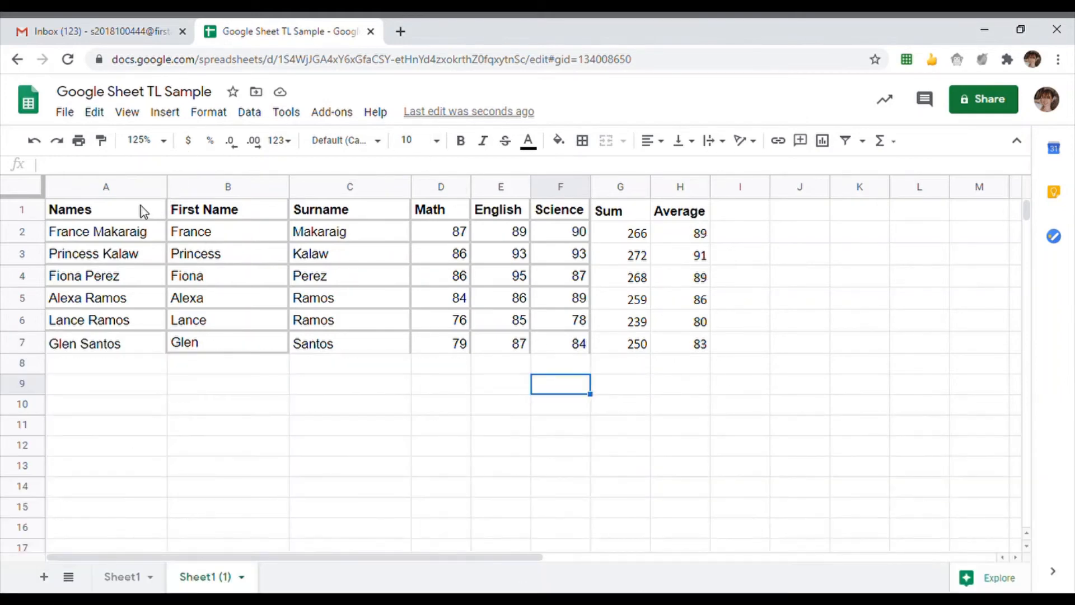
{"action": "left_click", "coordinate": [142, 212]}
{"action": "left_click_drag", "start_coordinate": [146, 234], "coordinate": [134, 354]}
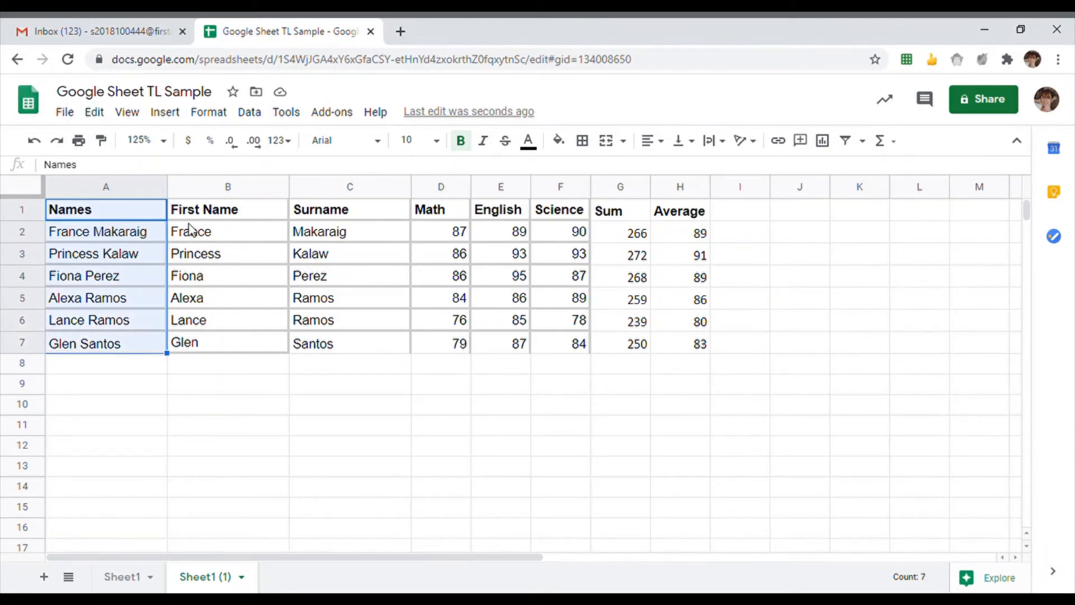
{"action": "left_click", "coordinate": [558, 143]}
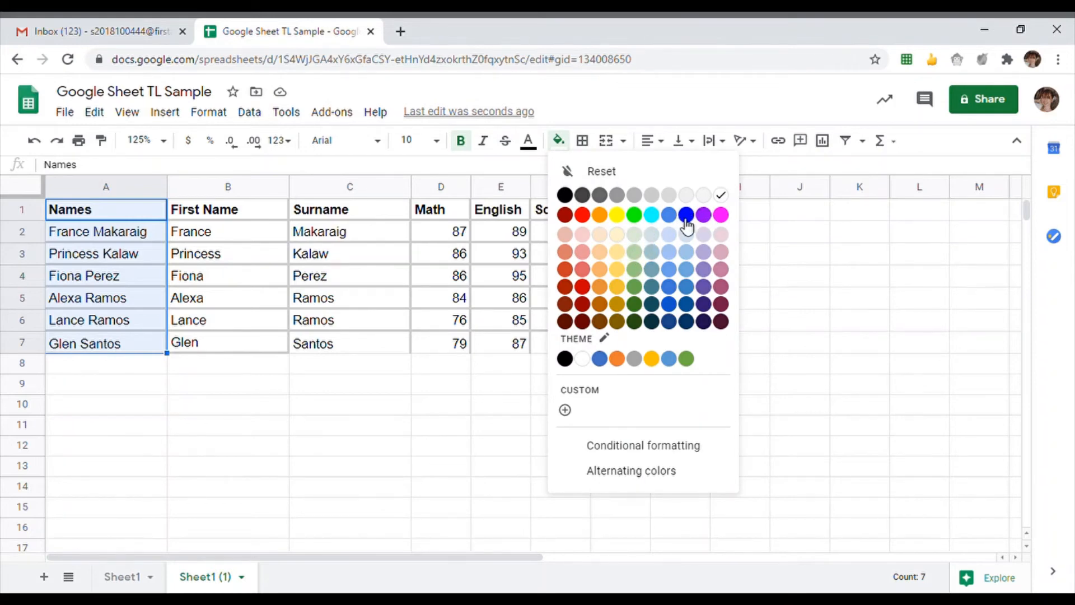
{"action": "left_click", "coordinate": [670, 270]}
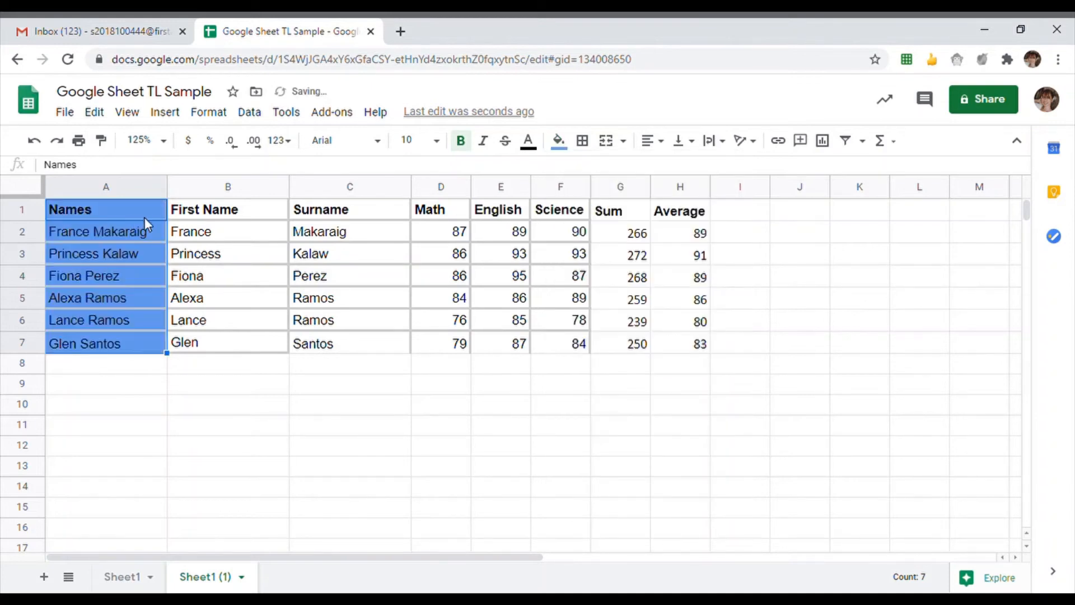
{"action": "left_click_drag", "start_coordinate": [224, 216], "coordinate": [245, 343]}
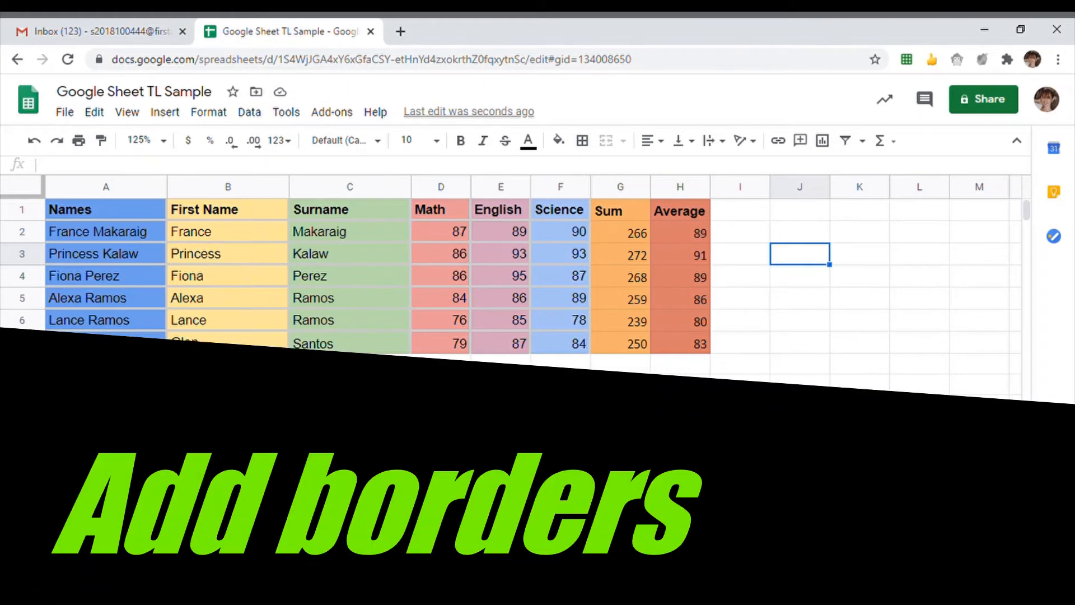
- Apply All borders to every cell of the score table A1:H7
{"action": "left_click_drag", "start_coordinate": [115, 211], "coordinate": [680, 347]}
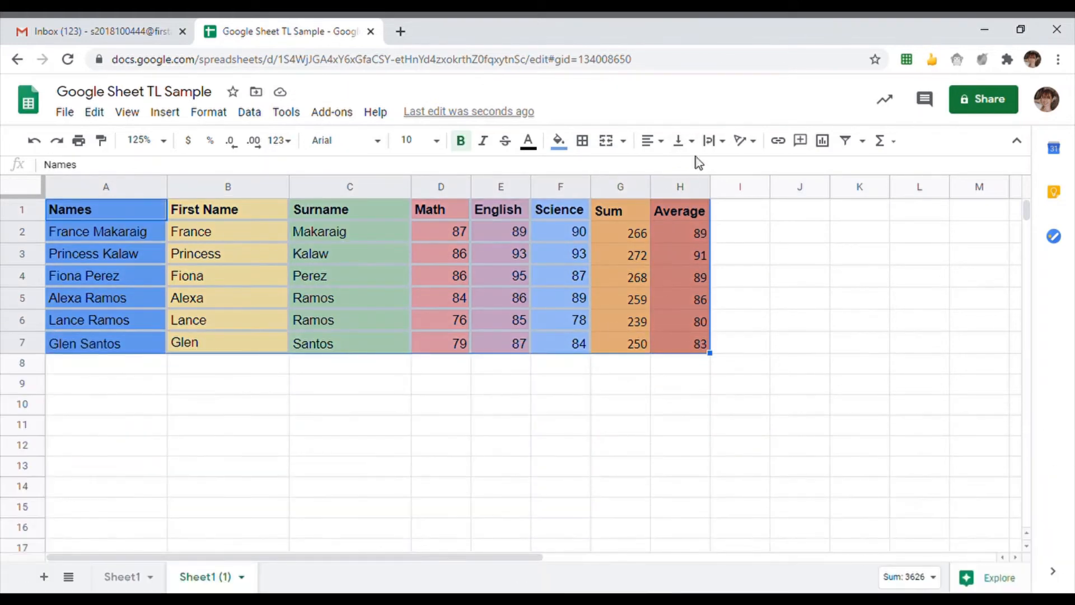
{"action": "left_click", "coordinate": [583, 141]}
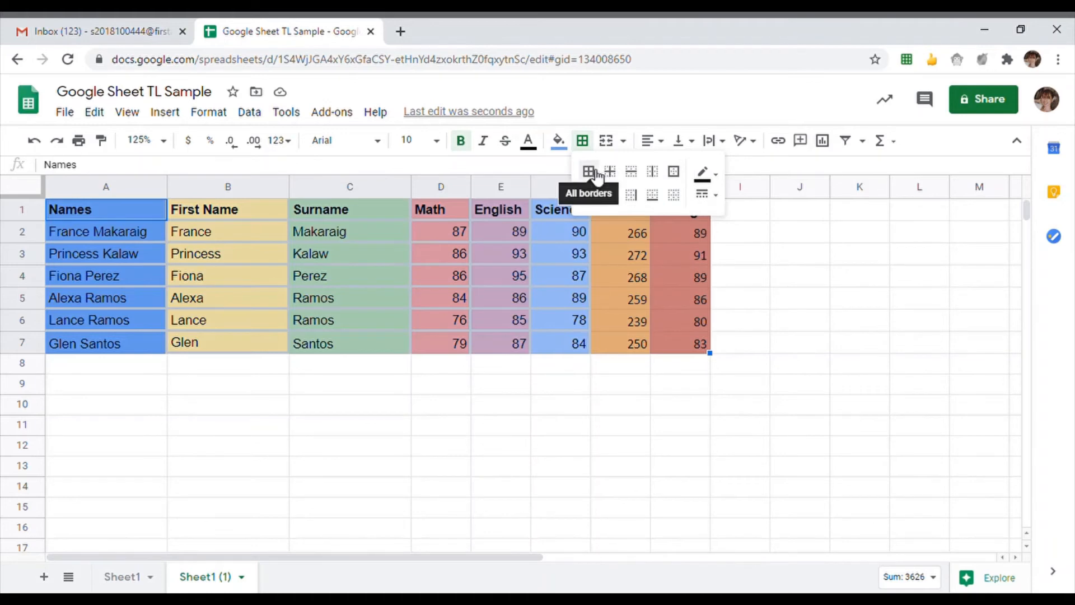
{"action": "left_click", "coordinate": [589, 172]}
{"action": "left_click", "coordinate": [747, 296]}
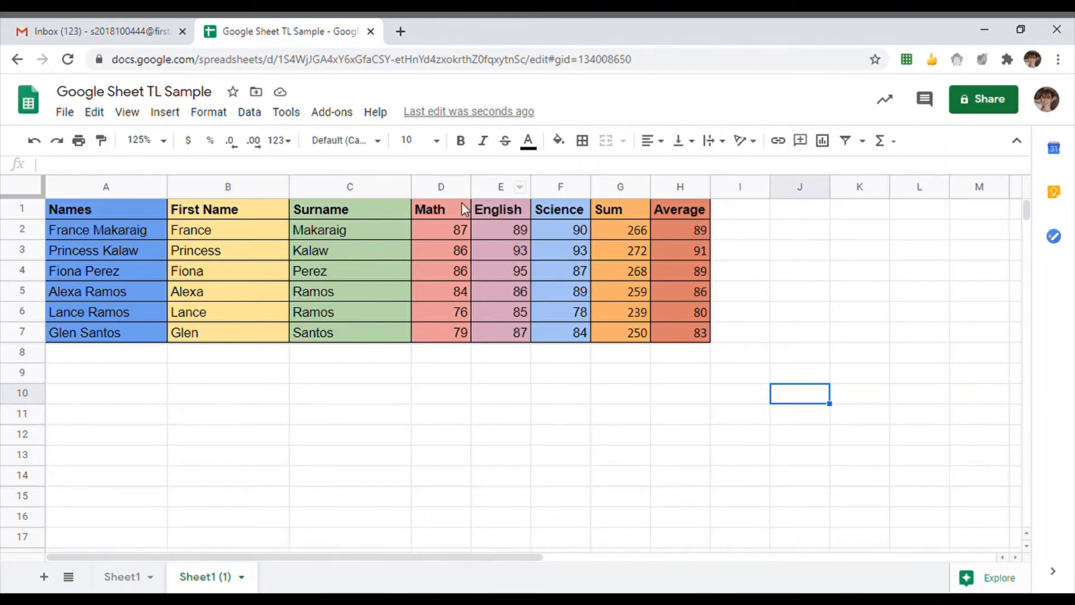
{"action": "left_click_drag", "start_coordinate": [448, 206], "coordinate": [578, 340]}
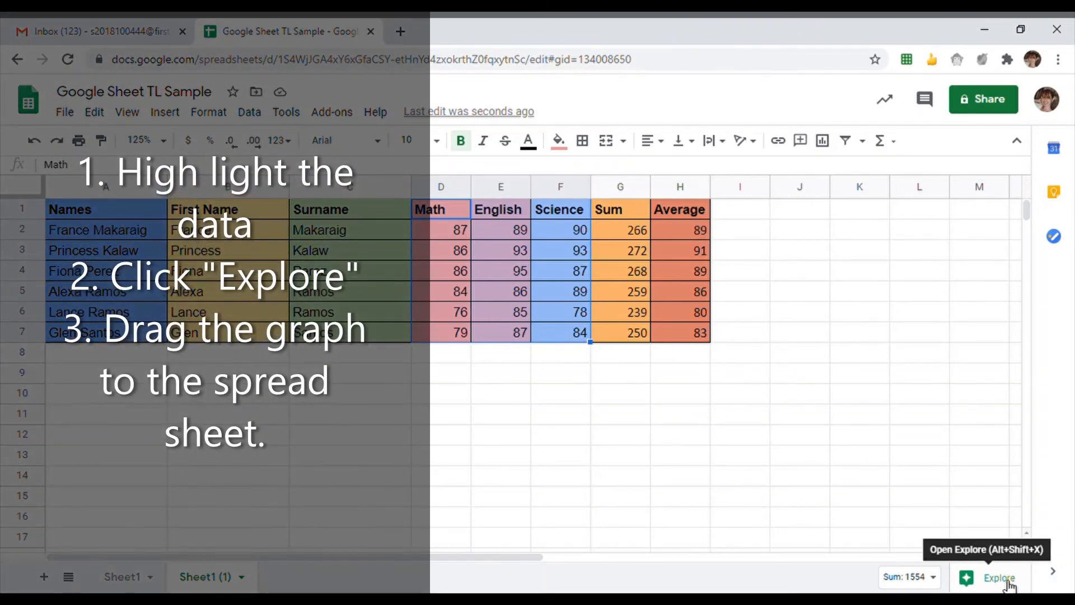
- Drag Explore's suggested 'Math, English and Science' bar chart onto the sheet below the table
{"action": "left_click", "coordinate": [1006, 578]}
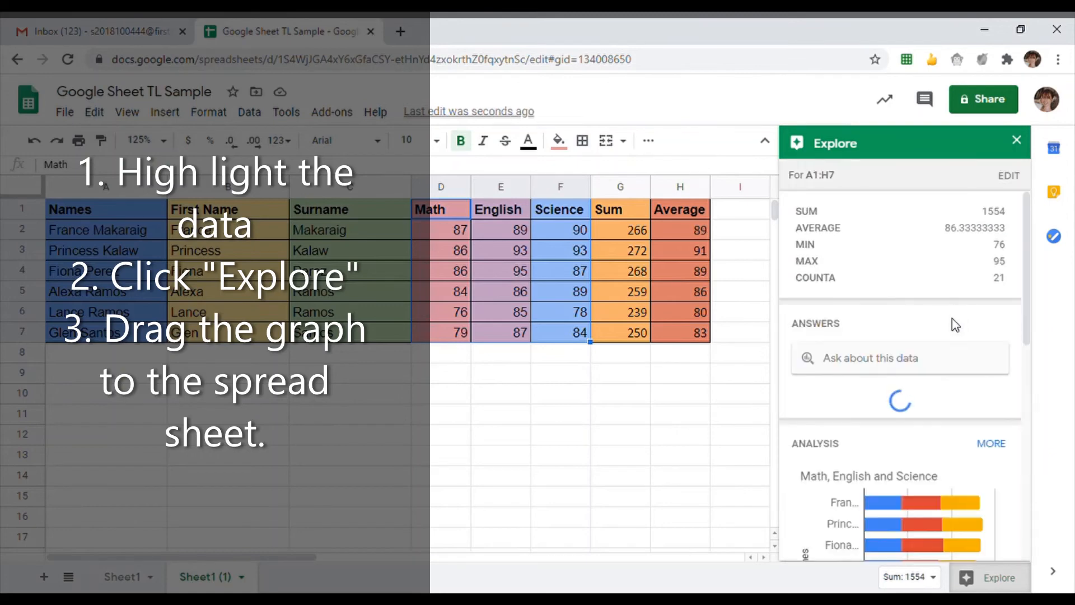
{"action": "scroll", "coordinate": [947, 331], "scroll_direction": "down", "scroll_amount": 3}
{"action": "scroll", "coordinate": [955, 340], "scroll_direction": "down", "scroll_amount": 6}
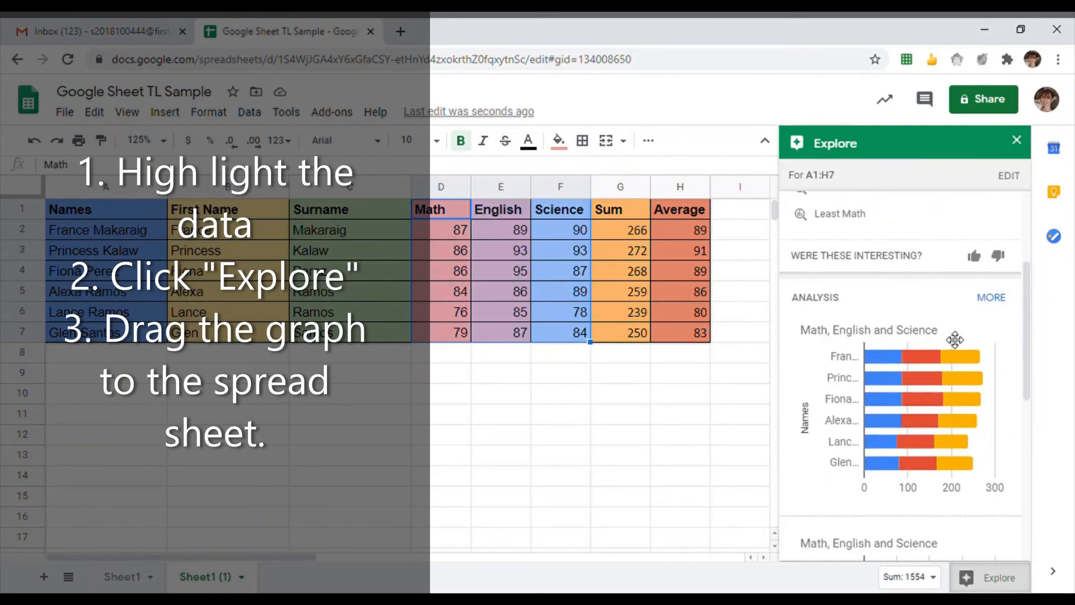
{"action": "scroll", "coordinate": [978, 338], "scroll_direction": "down", "scroll_amount": 2}
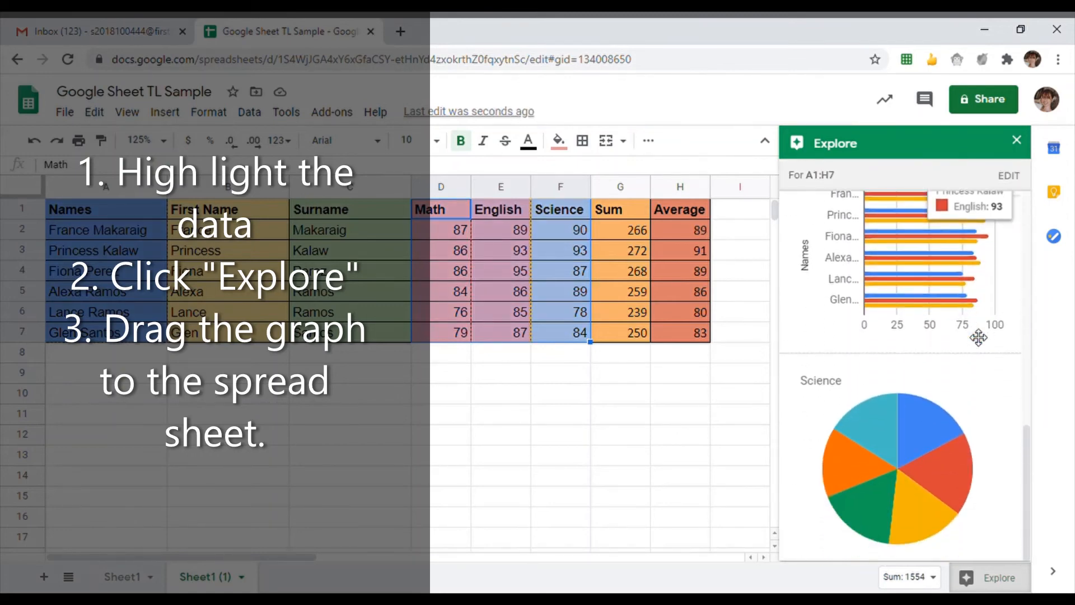
{"action": "scroll", "coordinate": [978, 337], "scroll_direction": "up", "scroll_amount": 2}
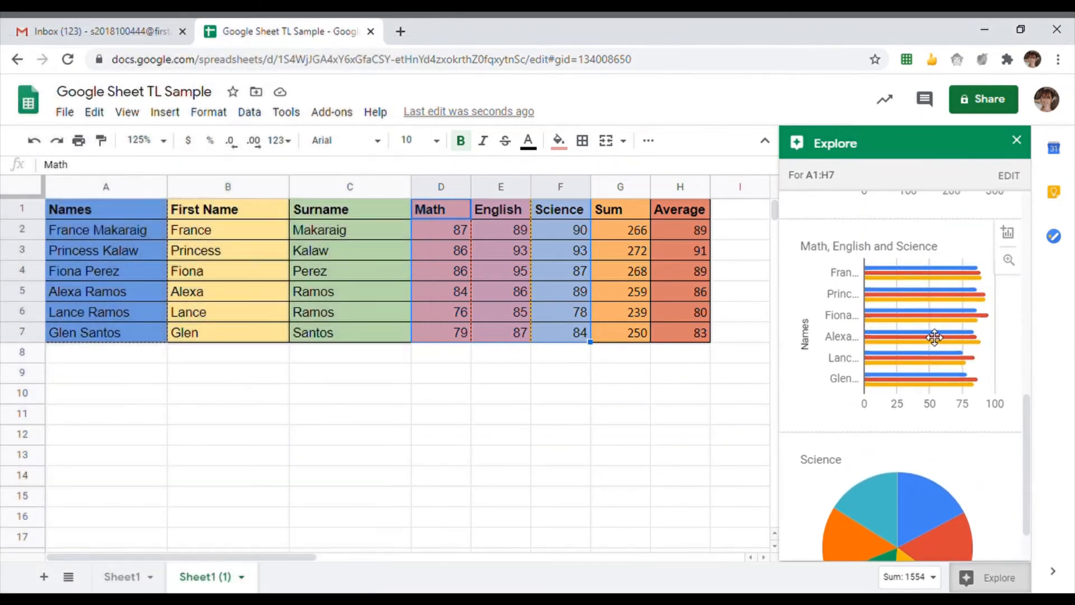
{"action": "scroll", "coordinate": [913, 337], "scroll_direction": "up", "scroll_amount": 3}
{"action": "scroll", "coordinate": [913, 336], "scroll_direction": "down", "scroll_amount": 1}
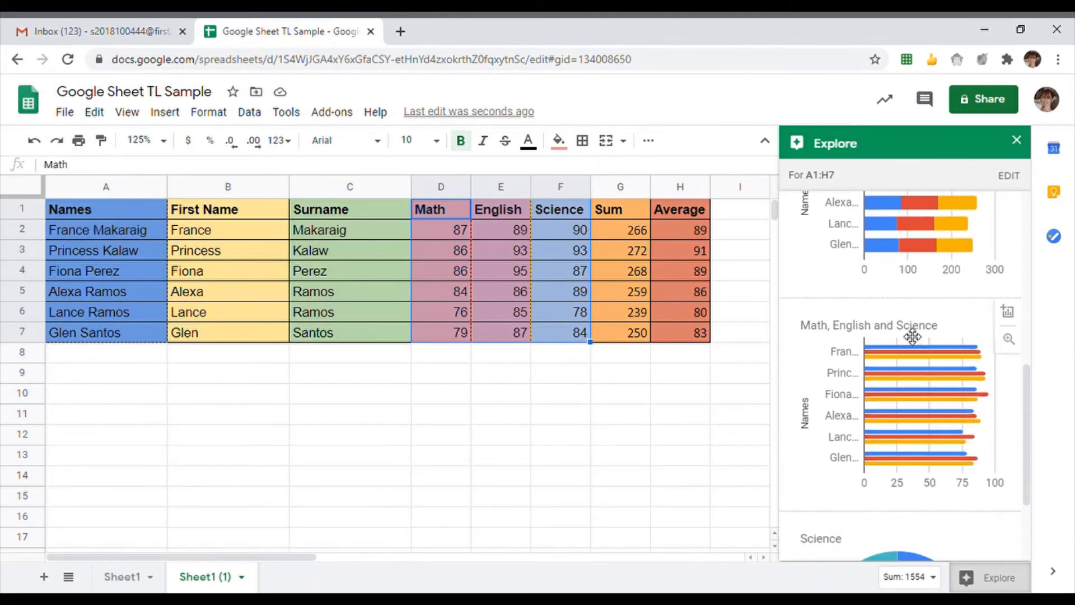
{"action": "scroll", "coordinate": [913, 336], "scroll_direction": "down", "scroll_amount": 2}
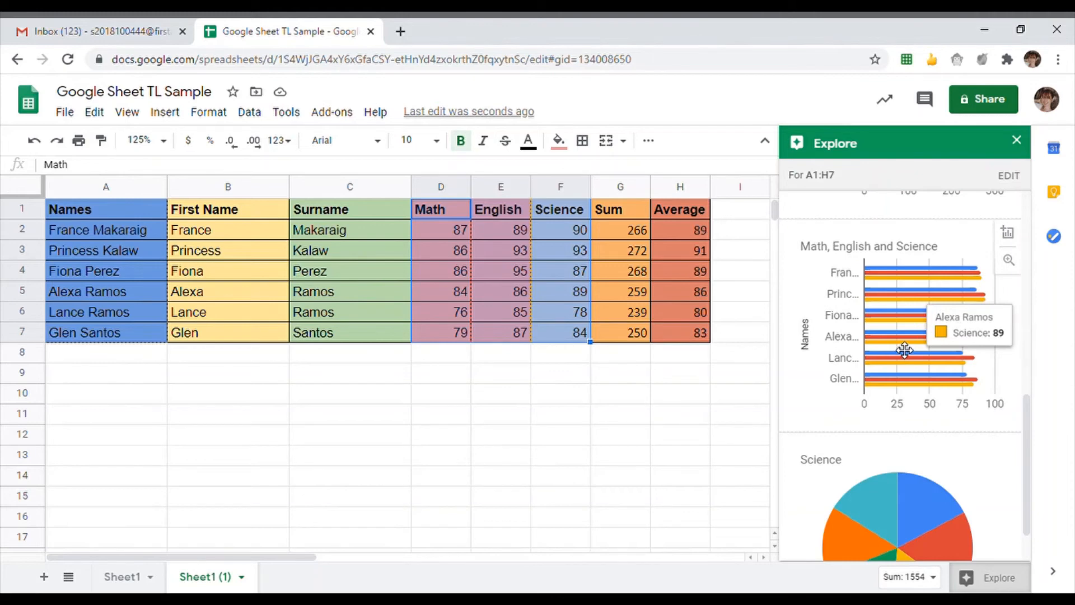
{"action": "left_click_drag", "start_coordinate": [902, 353], "coordinate": [462, 479]}
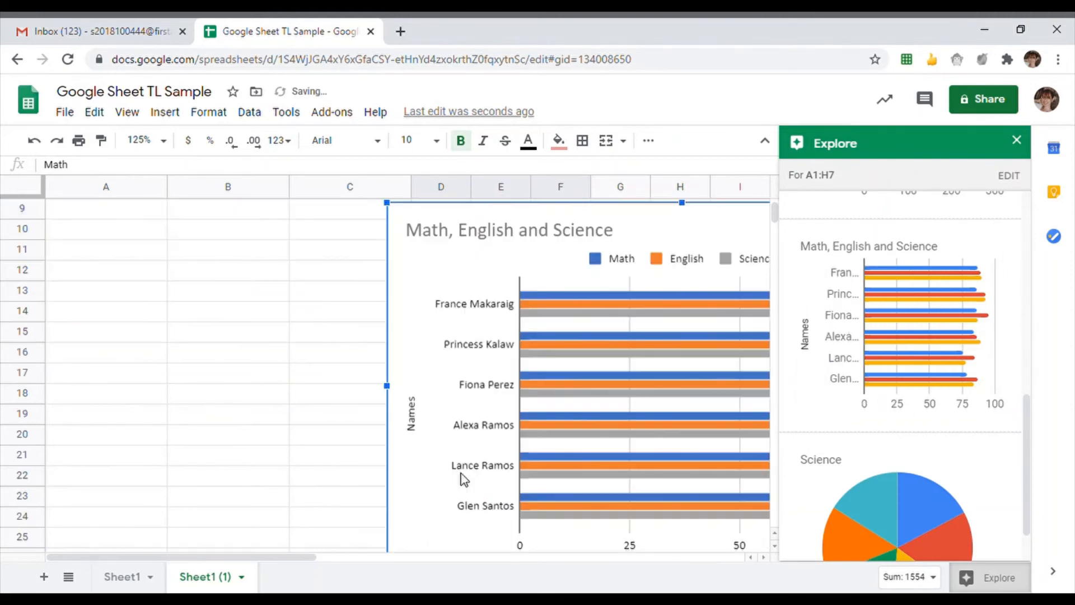
- Close the Explore panel, check the new score bar chart below the table, and clear the column selection
{"action": "left_click", "coordinate": [1017, 140]}
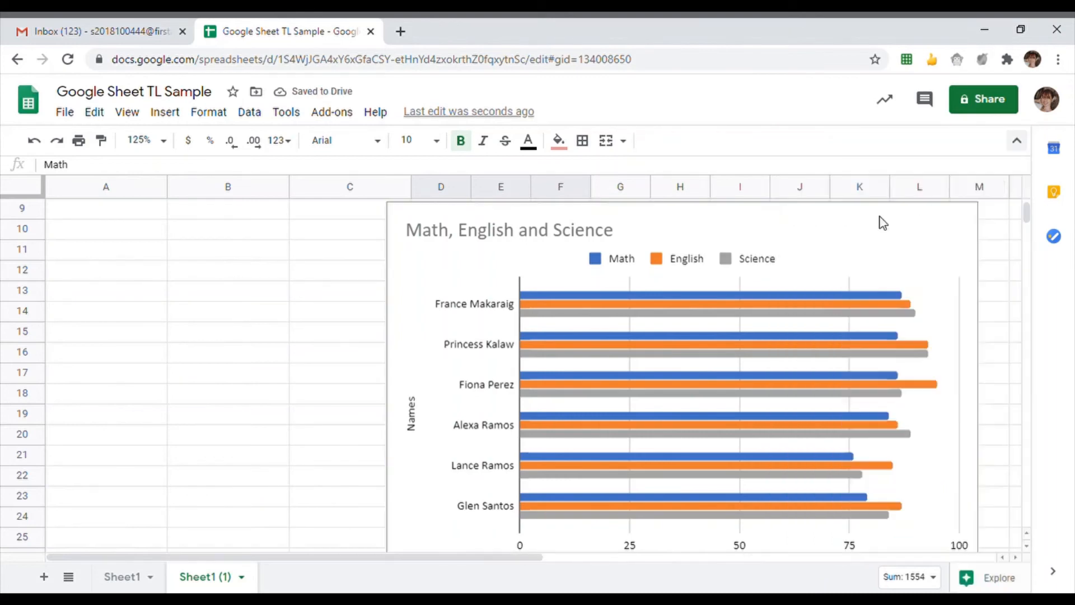
{"action": "scroll", "coordinate": [686, 319], "scroll_direction": "up", "scroll_amount": 5}
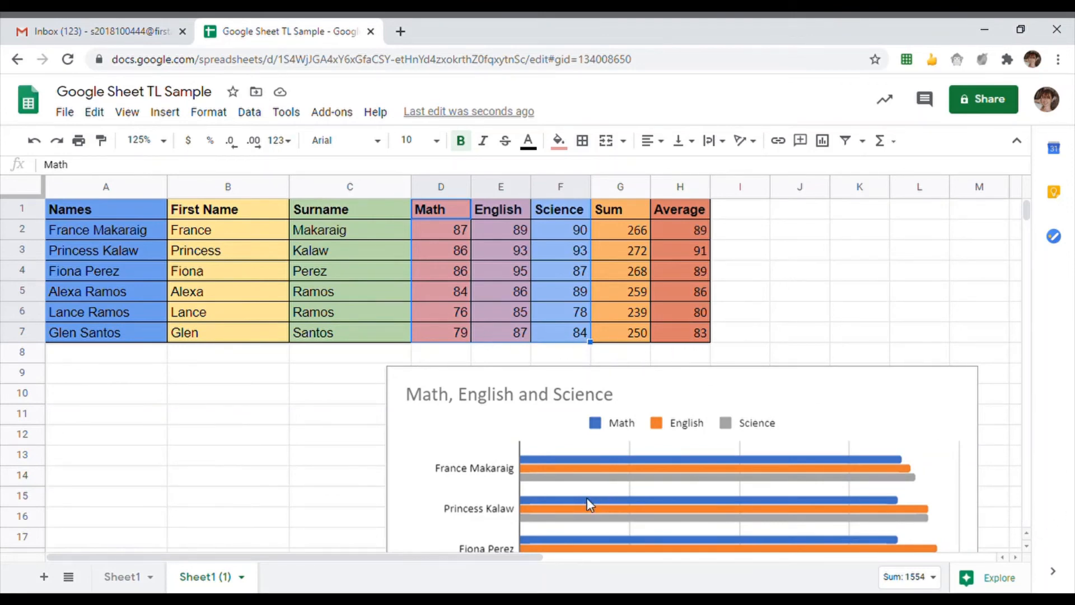
{"action": "scroll", "coordinate": [571, 439], "scroll_direction": "down", "scroll_amount": 3}
{"action": "scroll", "coordinate": [588, 410], "scroll_direction": "down", "scroll_amount": 1}
{"action": "scroll", "coordinate": [586, 407], "scroll_direction": "up", "scroll_amount": 4}
{"action": "scroll", "coordinate": [588, 365], "scroll_direction": "down", "scroll_amount": 4}
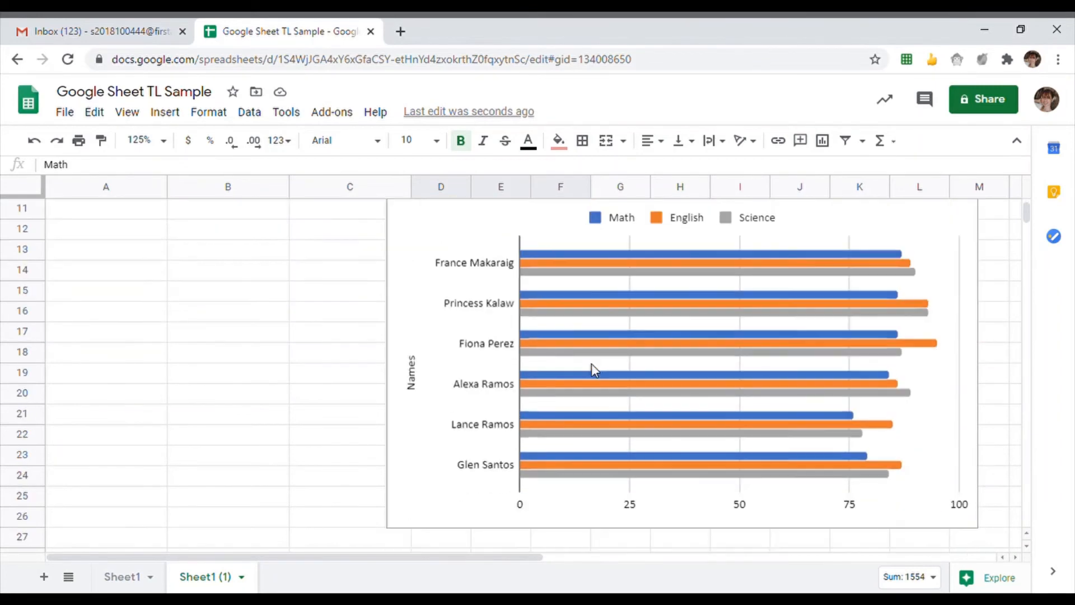
{"action": "scroll", "coordinate": [593, 367], "scroll_direction": "up", "scroll_amount": 4}
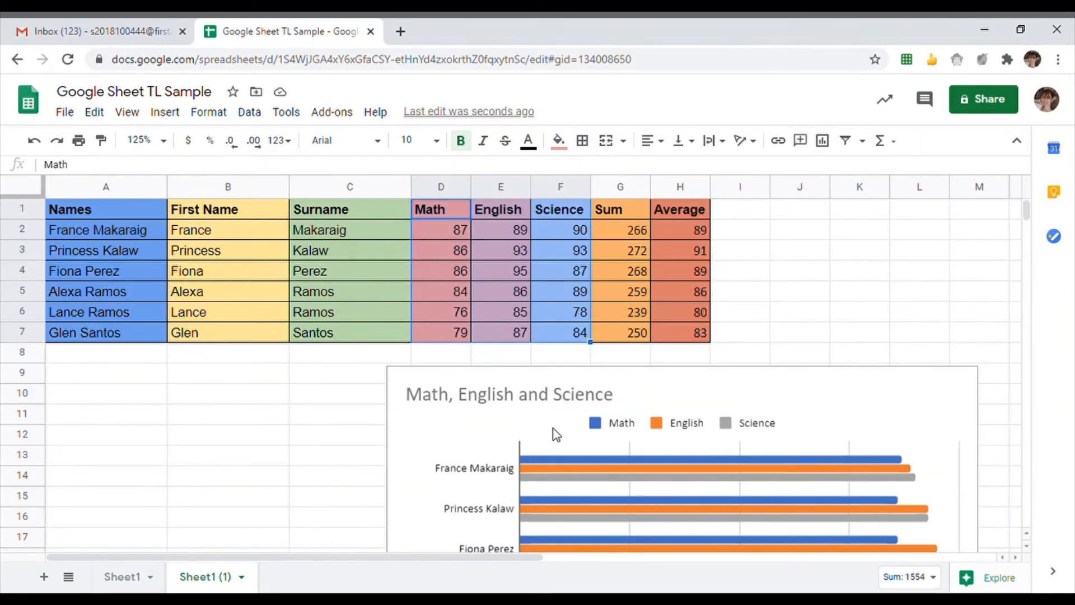
{"action": "scroll", "coordinate": [643, 406], "scroll_direction": "down", "scroll_amount": 2}
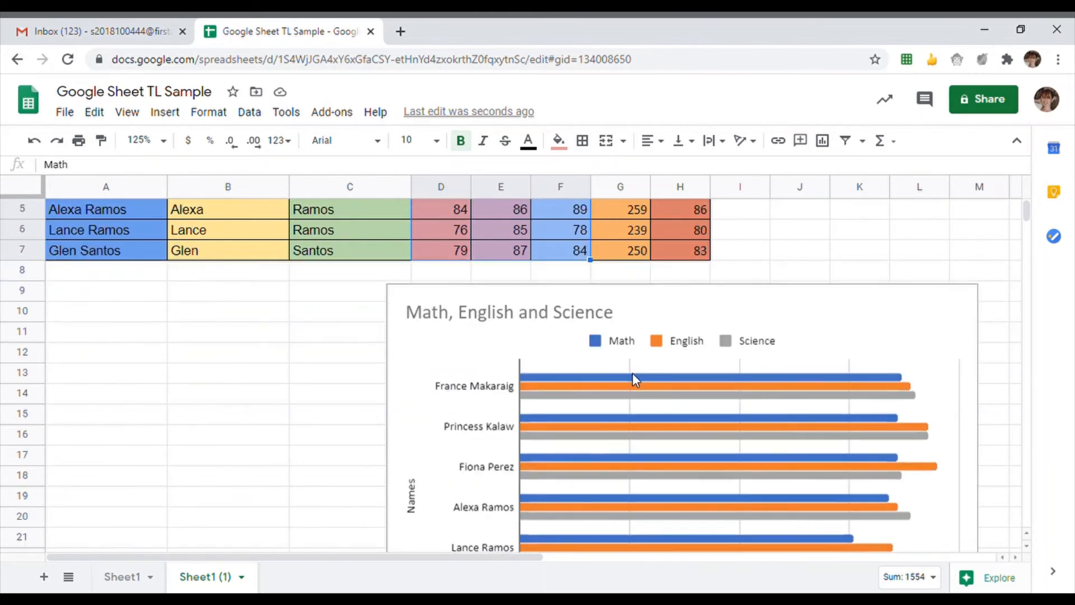
{"action": "scroll", "coordinate": [644, 370], "scroll_direction": "down", "scroll_amount": 2}
{"action": "scroll", "coordinate": [649, 364], "scroll_direction": "down", "scroll_amount": 1}
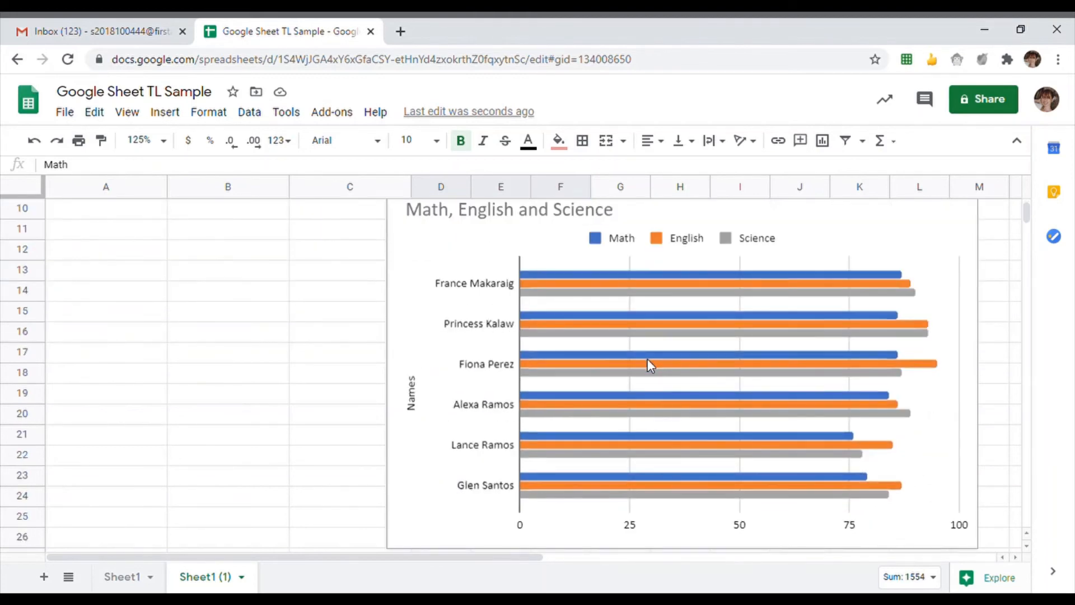
{"action": "scroll", "coordinate": [648, 359], "scroll_direction": "up", "scroll_amount": 4}
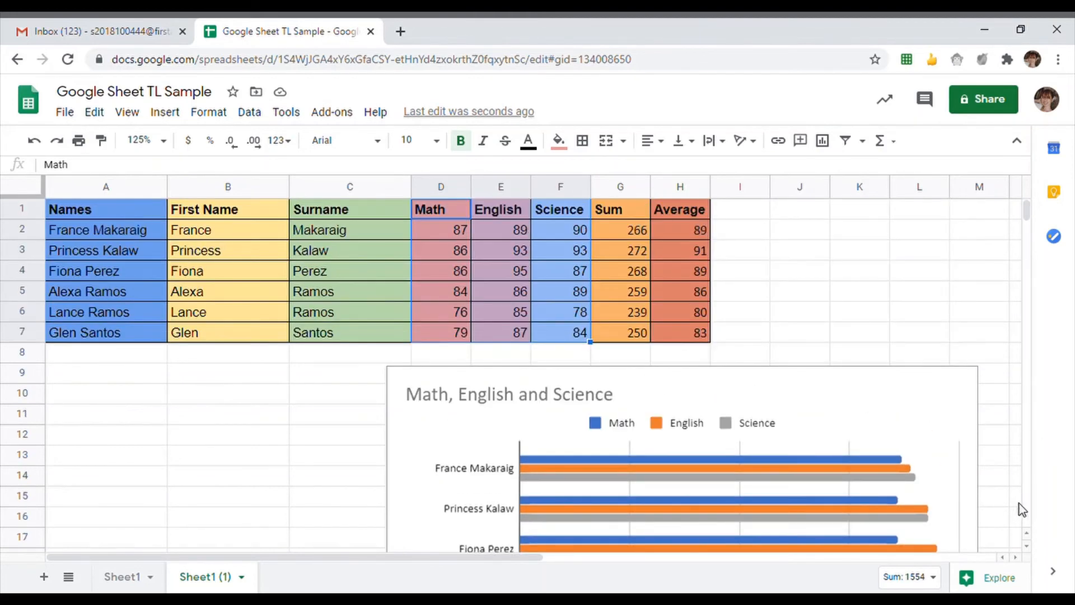
{"action": "left_click", "coordinate": [807, 333]}
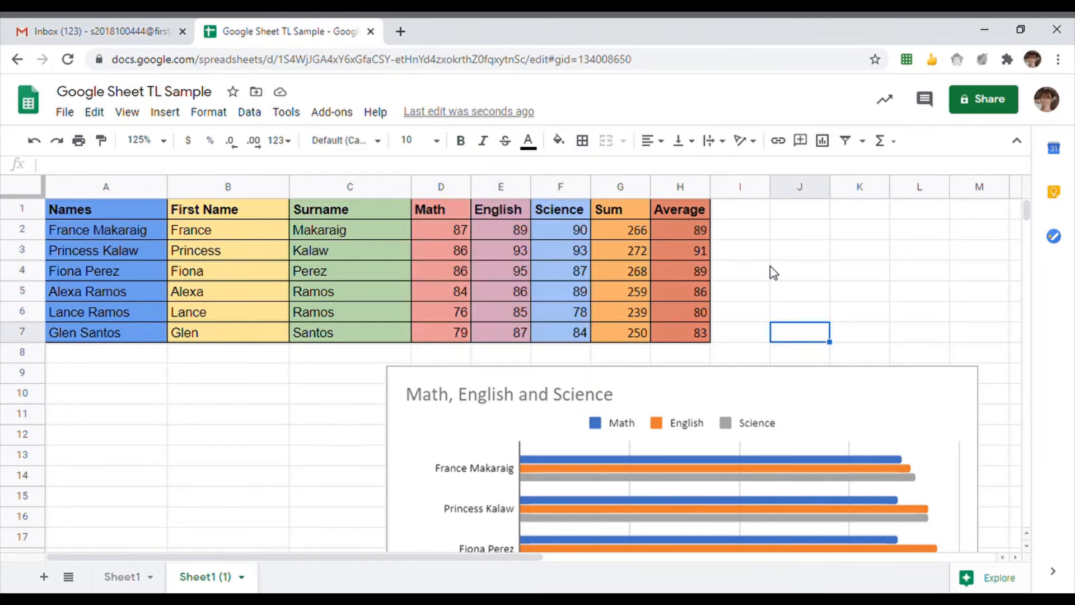
{"action": "scroll", "coordinate": [772, 277], "scroll_direction": "down", "scroll_amount": 2}
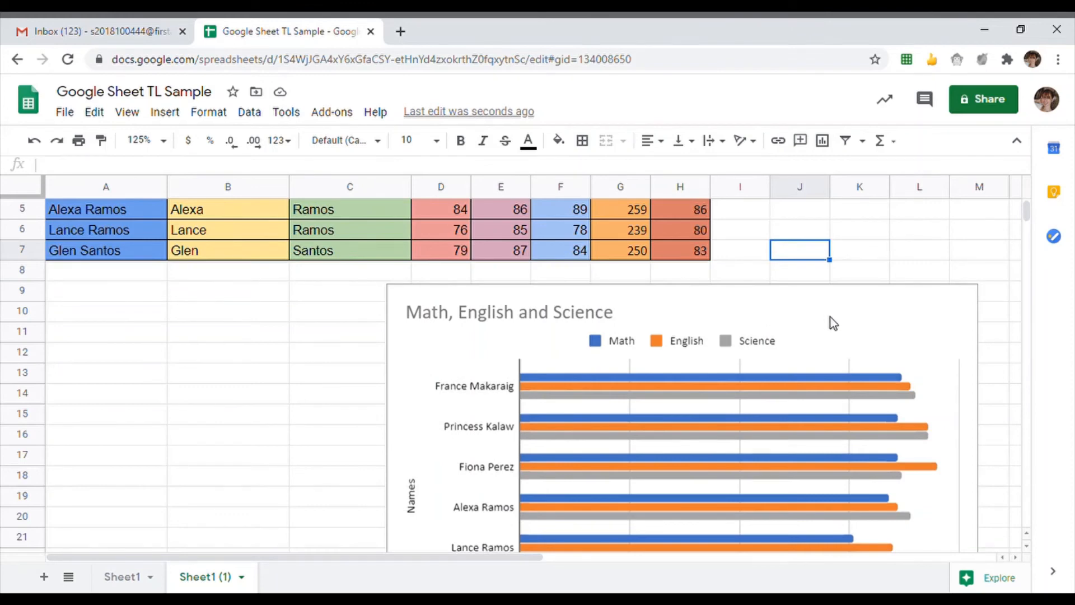
- Copy the Math, English and Science bar chart from its options menu, then deselect it
{"action": "scroll", "coordinate": [851, 314], "scroll_direction": "down", "scroll_amount": 2}
{"action": "left_click", "coordinate": [837, 317]}
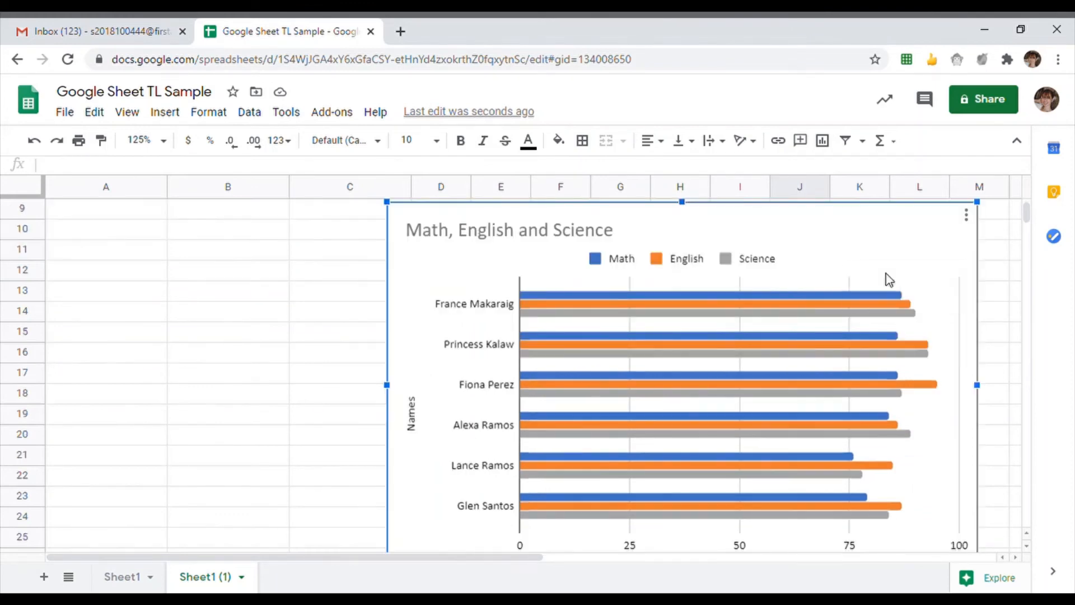
{"action": "left_click", "coordinate": [969, 218]}
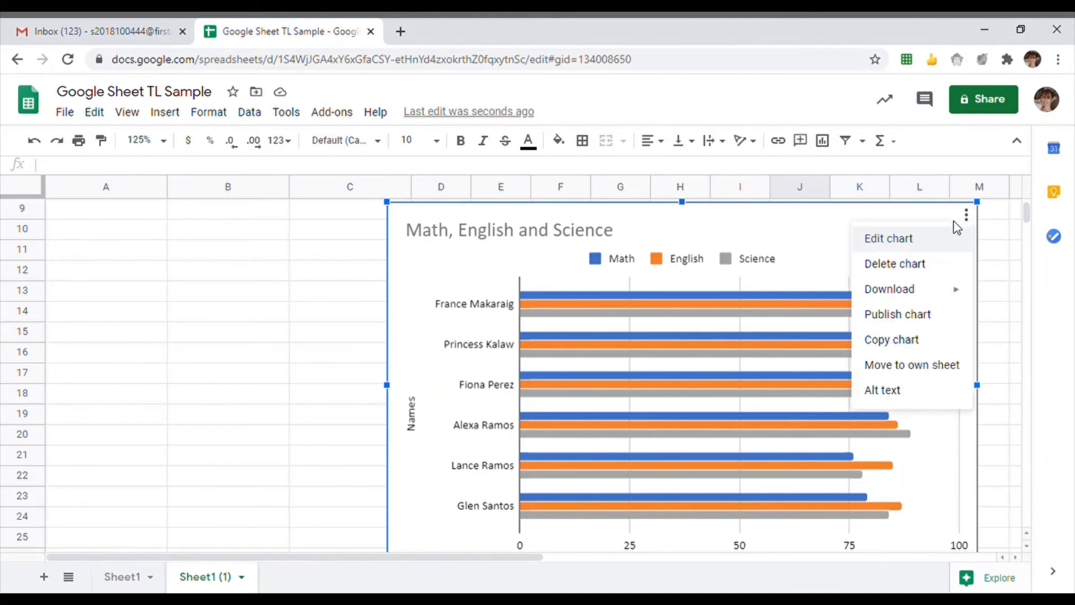
{"action": "left_click", "coordinate": [903, 344]}
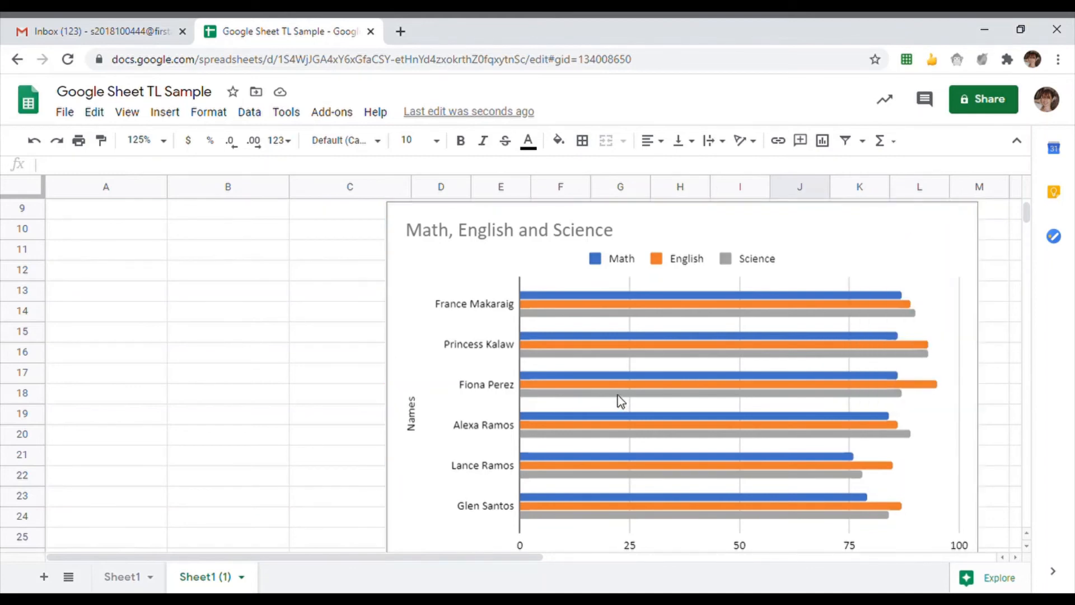
{"action": "left_click", "coordinate": [295, 362]}
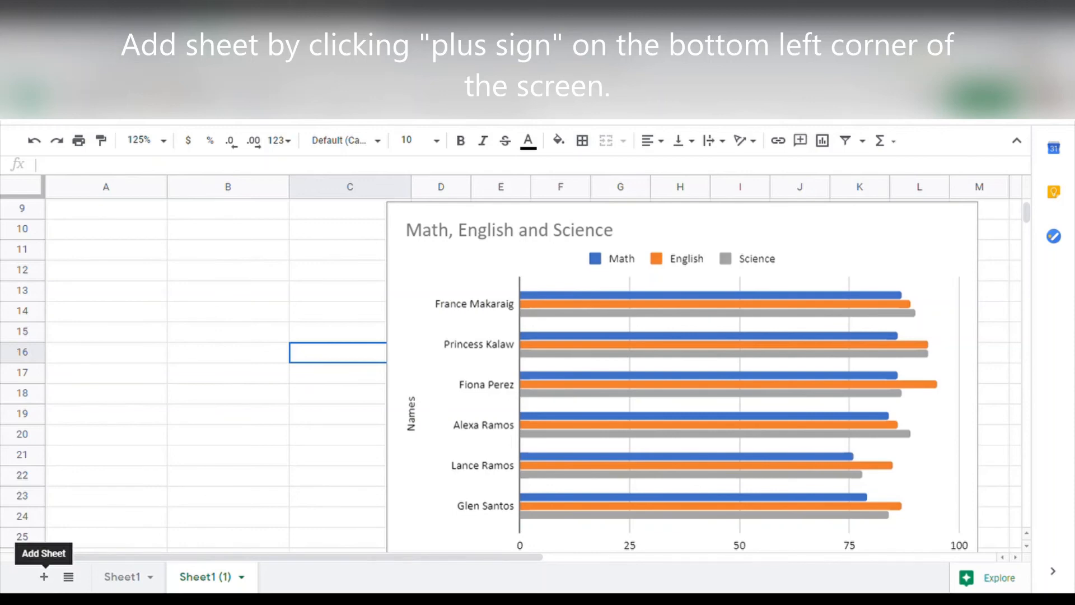
- Paste the copied bar chart at cell A2 of the empty Sheet1, then return to Sheet1 (1)
{"action": "left_click", "coordinate": [117, 580]}
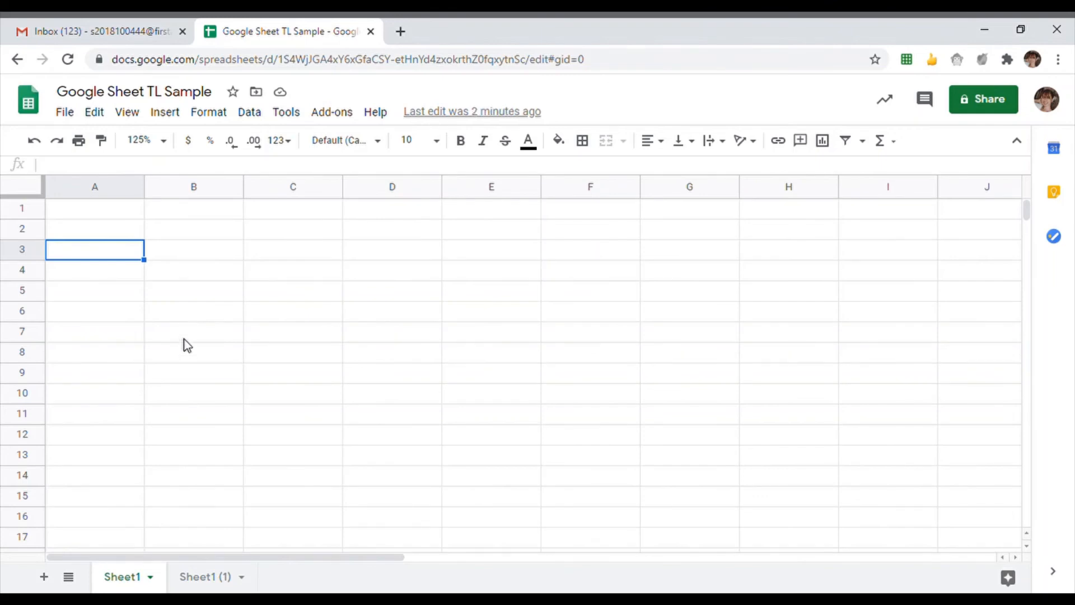
{"action": "left_click", "coordinate": [133, 237]}
{"action": "left_click", "coordinate": [183, 236]}
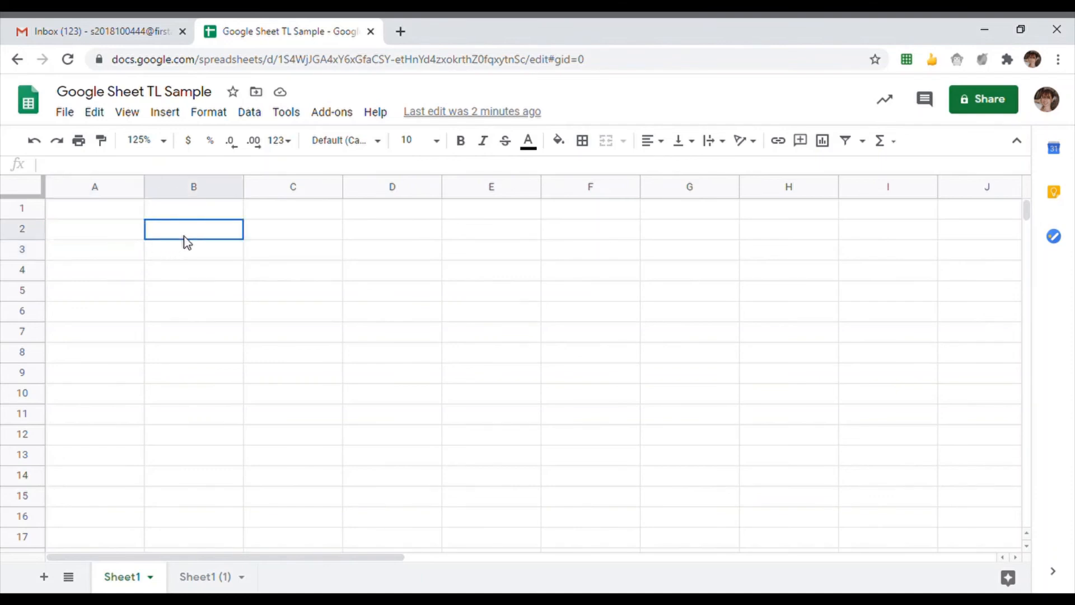
{"action": "left_click", "coordinate": [130, 237]}
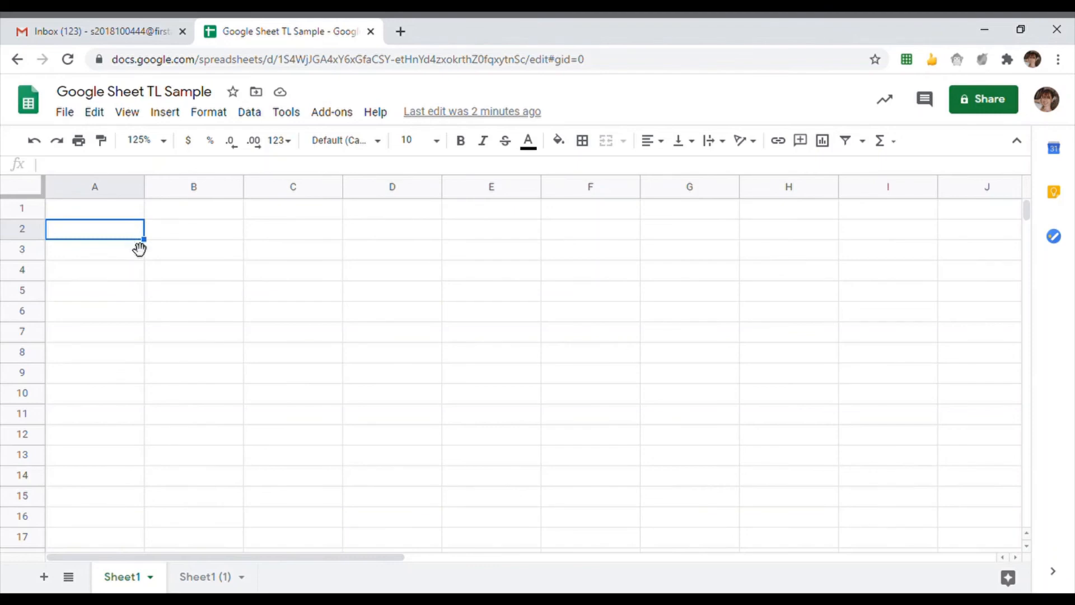
{"action": "key", "text": "ctrl+v"}
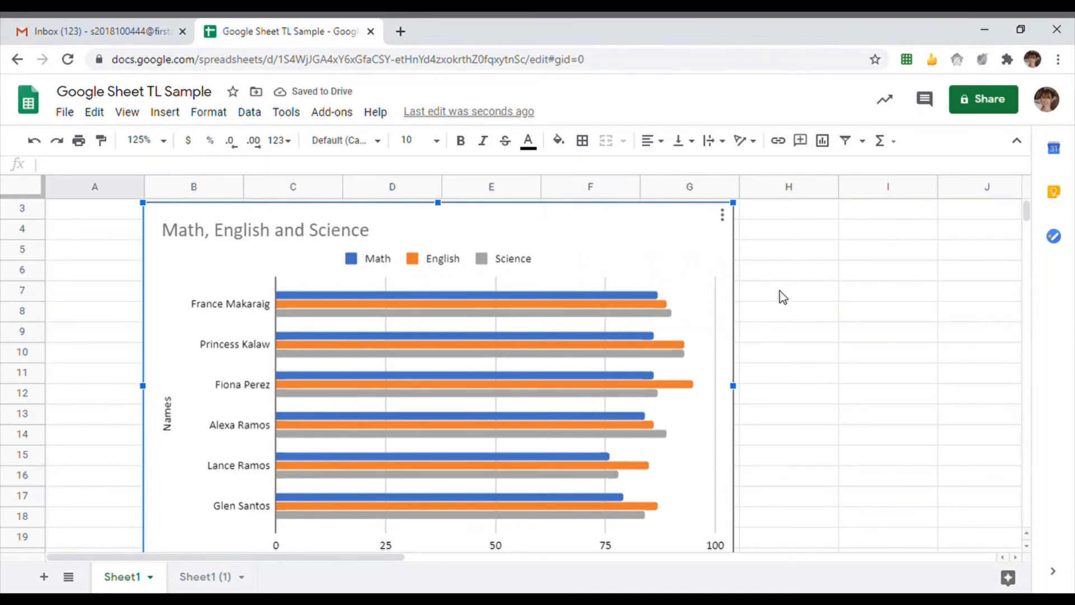
{"action": "scroll", "coordinate": [780, 295], "scroll_direction": "down", "scroll_amount": 1}
{"action": "scroll", "coordinate": [780, 302], "scroll_direction": "up", "scroll_amount": 2}
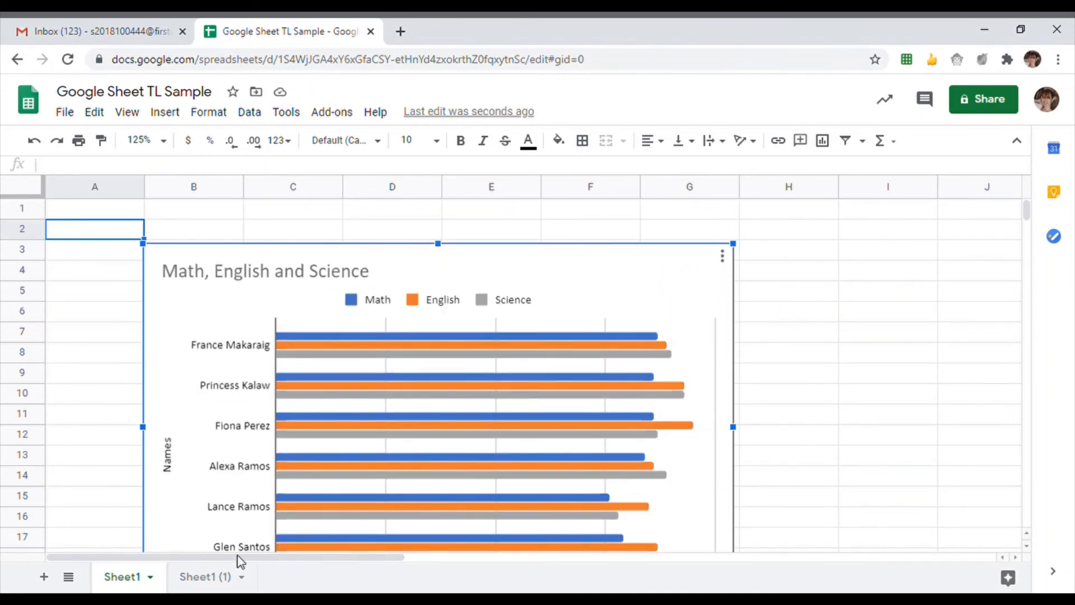
{"action": "left_click", "coordinate": [209, 578]}
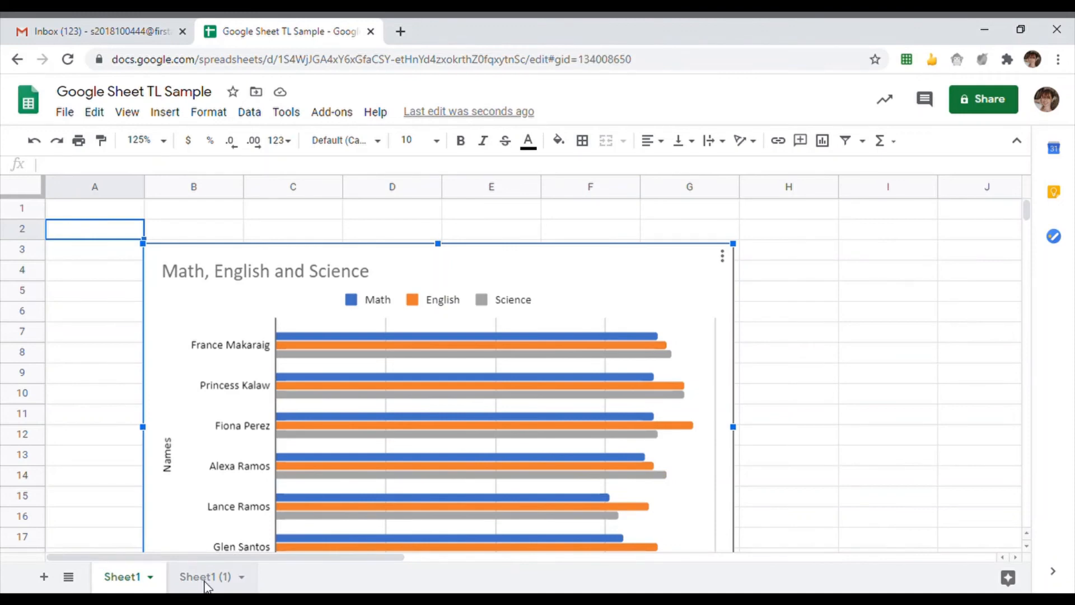
- Delete the bar chart from Sheet1 (1), then return to Sheet1 where the pasted chart remains
{"action": "scroll", "coordinate": [614, 318], "scroll_direction": "up", "scroll_amount": 1}
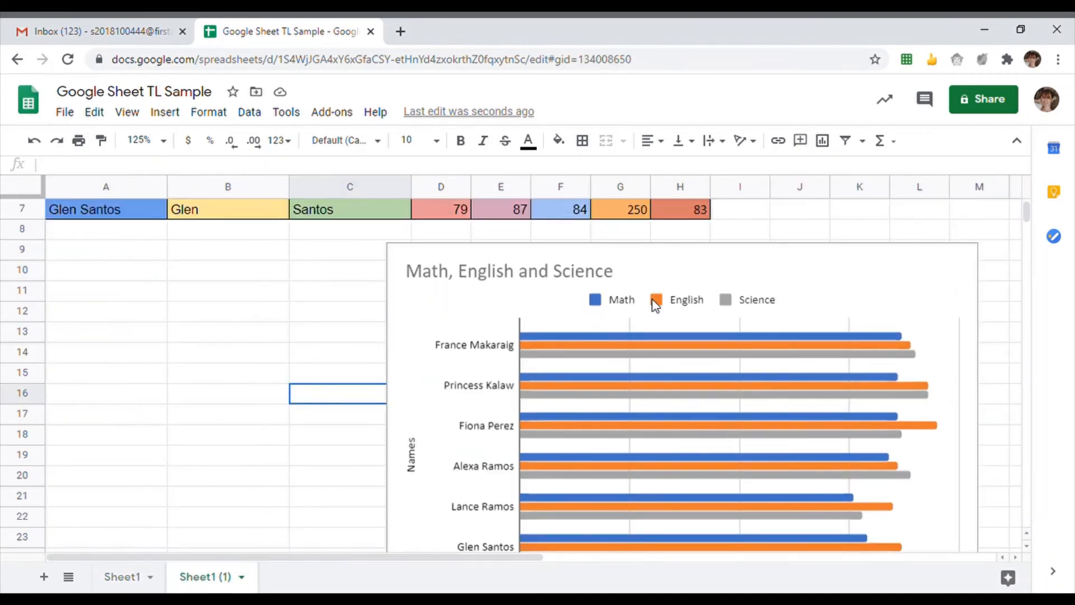
{"action": "left_click", "coordinate": [779, 287]}
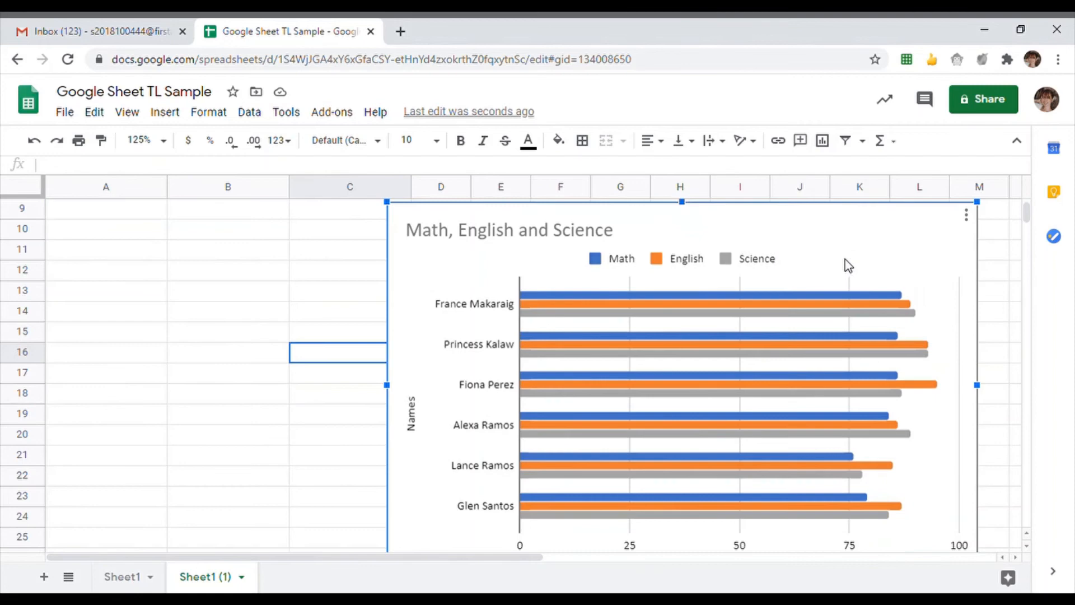
{"action": "left_click", "coordinate": [967, 216]}
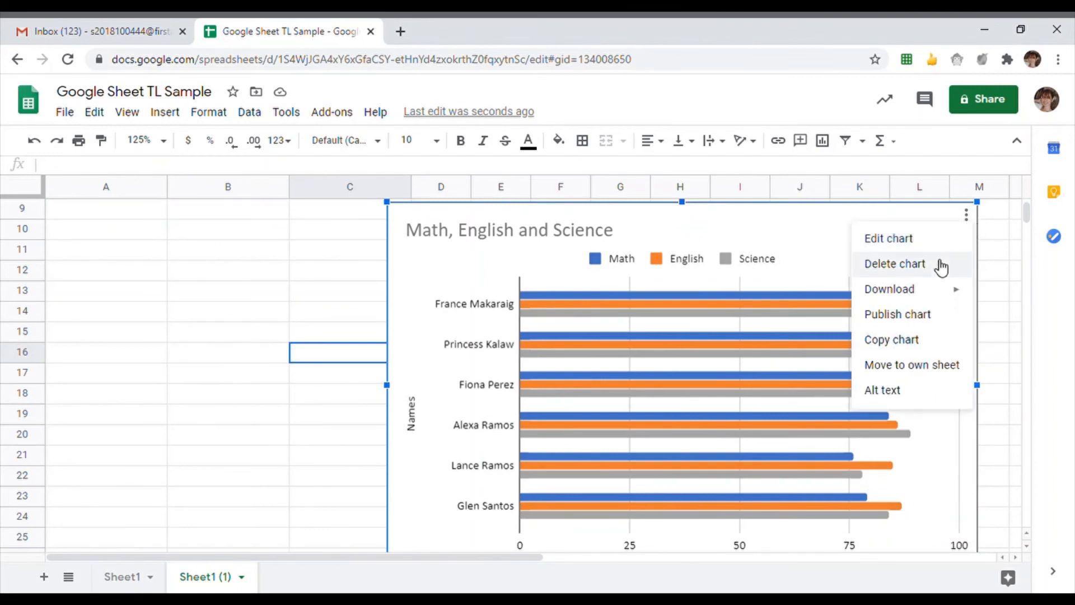
{"action": "left_click", "coordinate": [941, 264]}
{"action": "scroll", "coordinate": [506, 343], "scroll_direction": "up", "scroll_amount": 3}
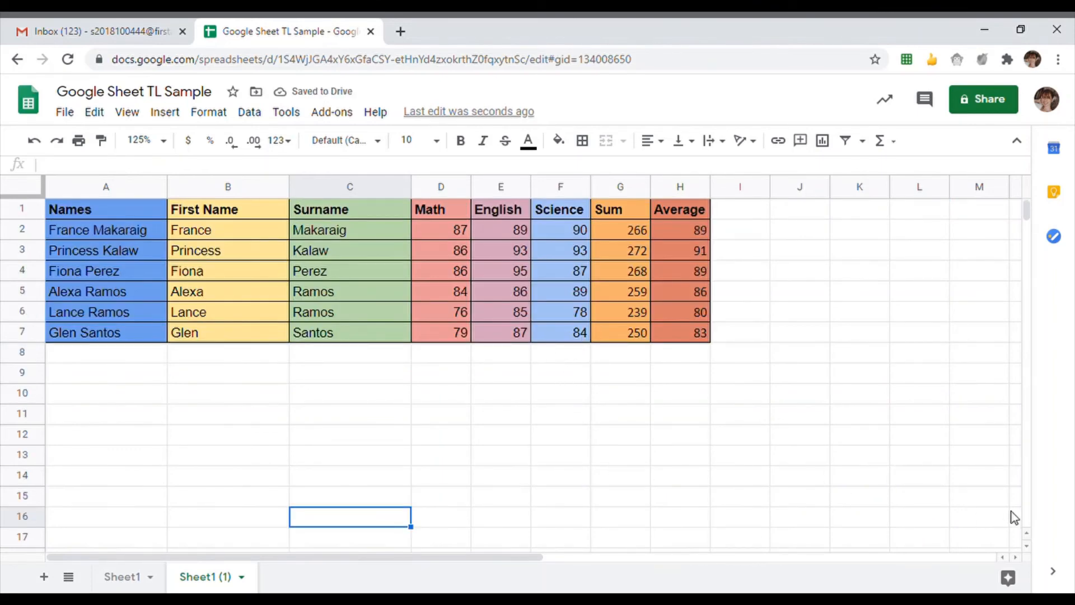
{"action": "left_click", "coordinate": [680, 496]}
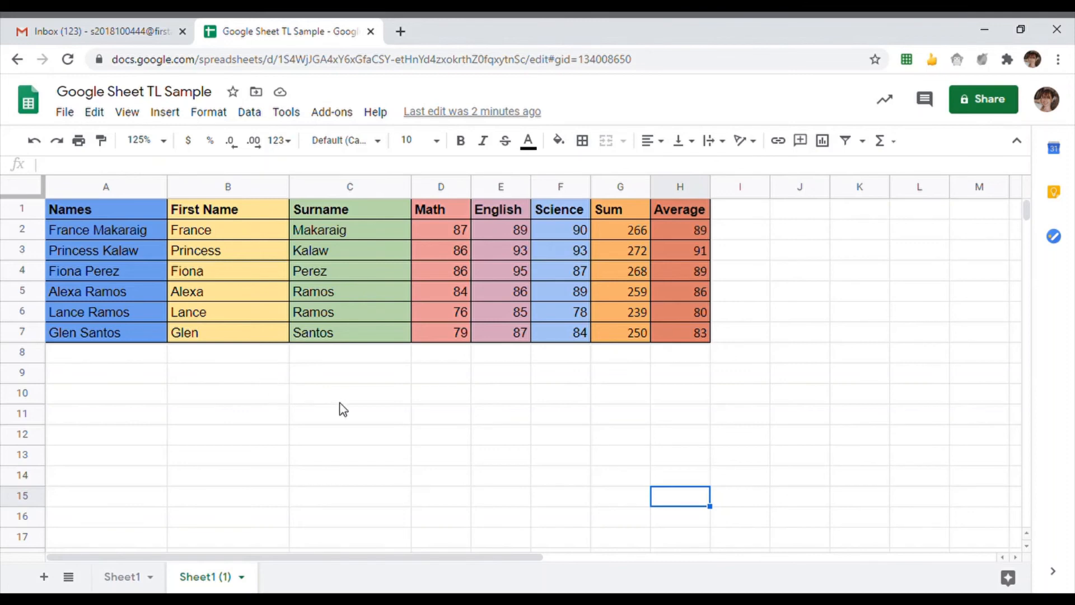
{"action": "left_click", "coordinate": [126, 578]}
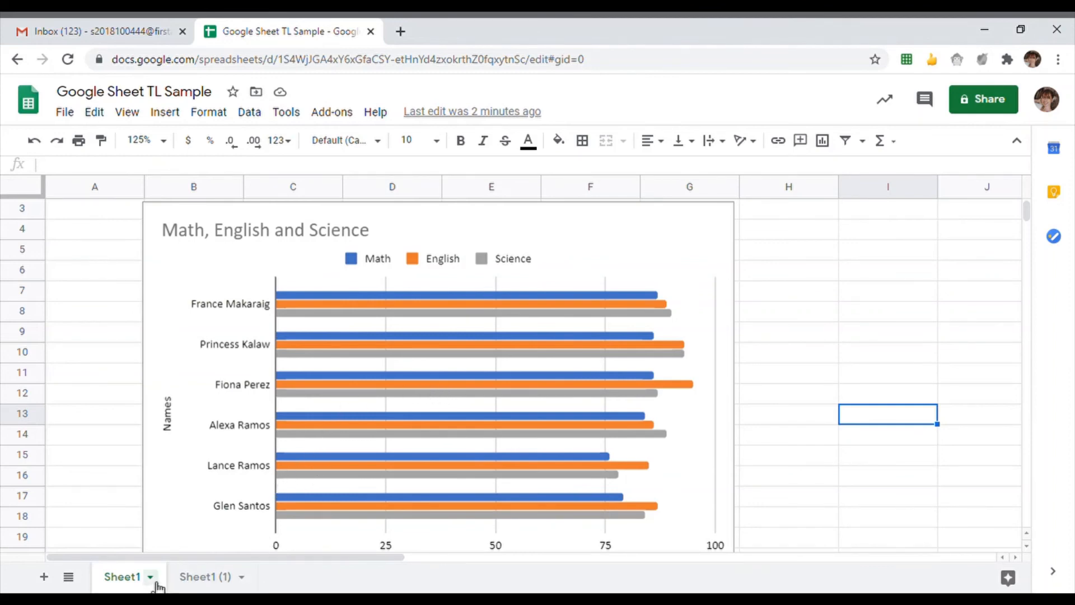
- Rename the Sheet1 tab to 'Summary'
{"action": "left_click", "coordinate": [150, 577]}
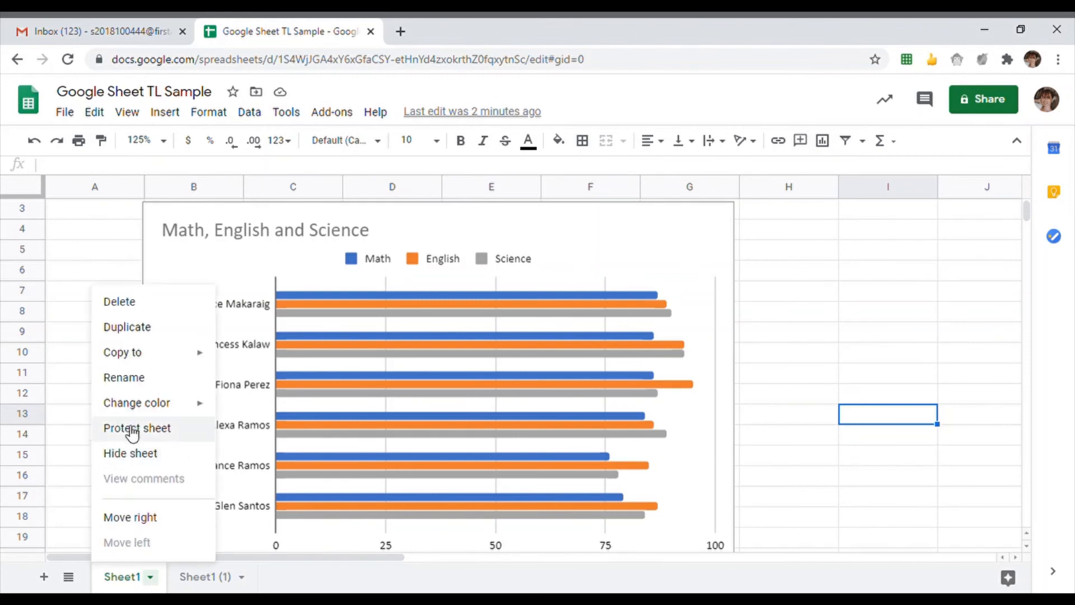
{"action": "left_click", "coordinate": [145, 392]}
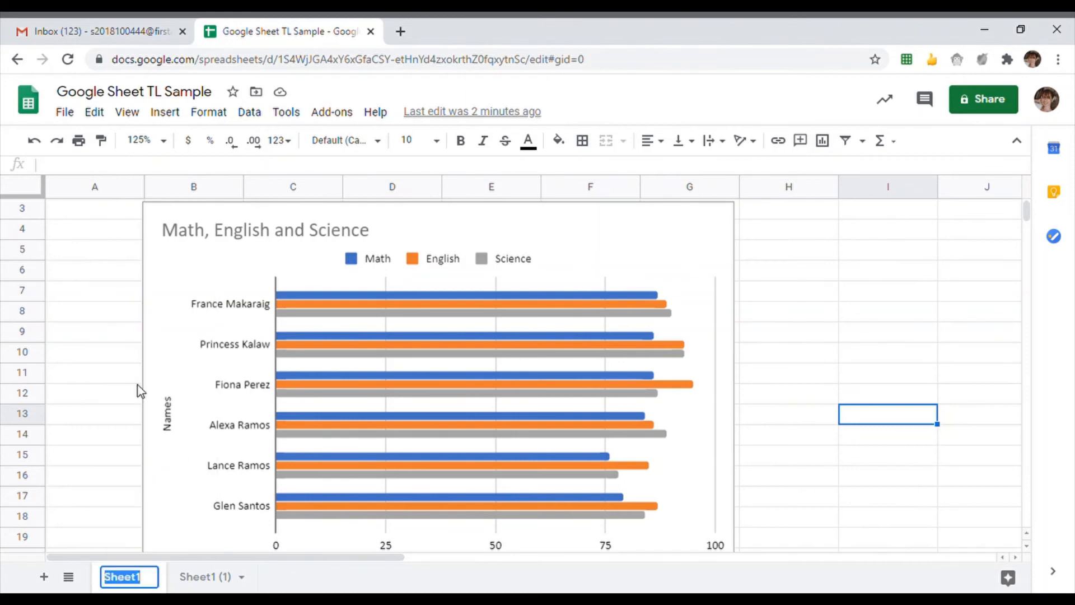
{"action": "type", "text": "Summary"}
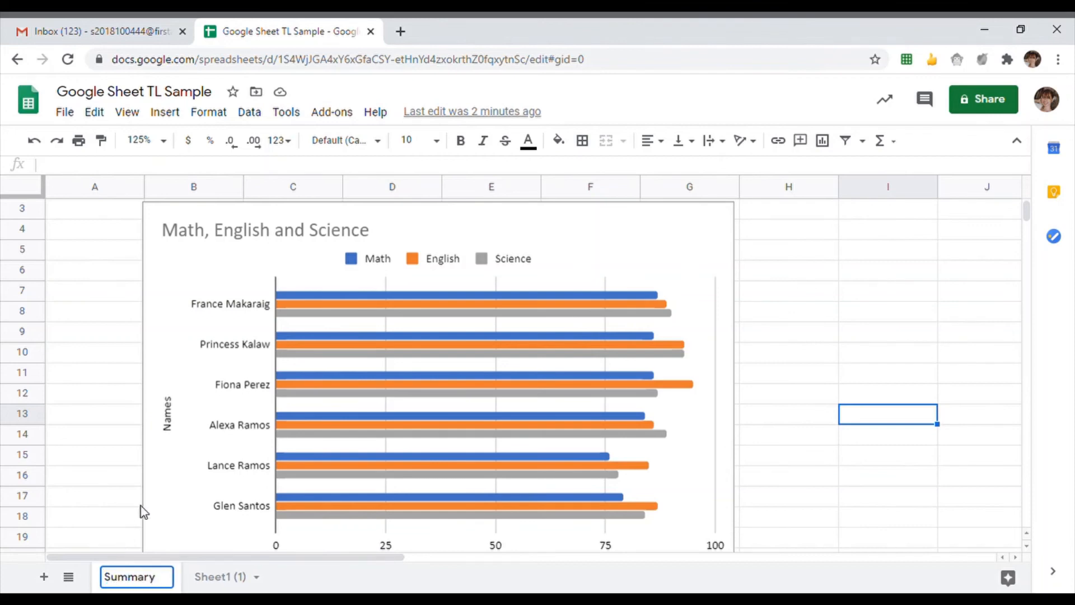
{"action": "left_click", "coordinate": [234, 577]}
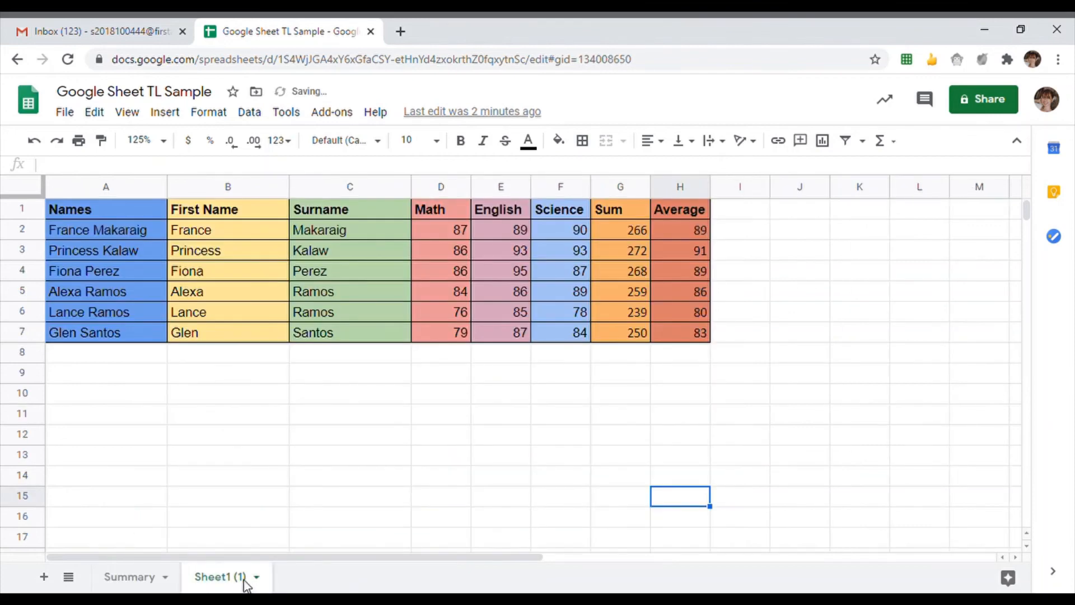
- Rename the Sheet1 (1) tab to 'Data'
{"action": "left_click", "coordinate": [257, 577]}
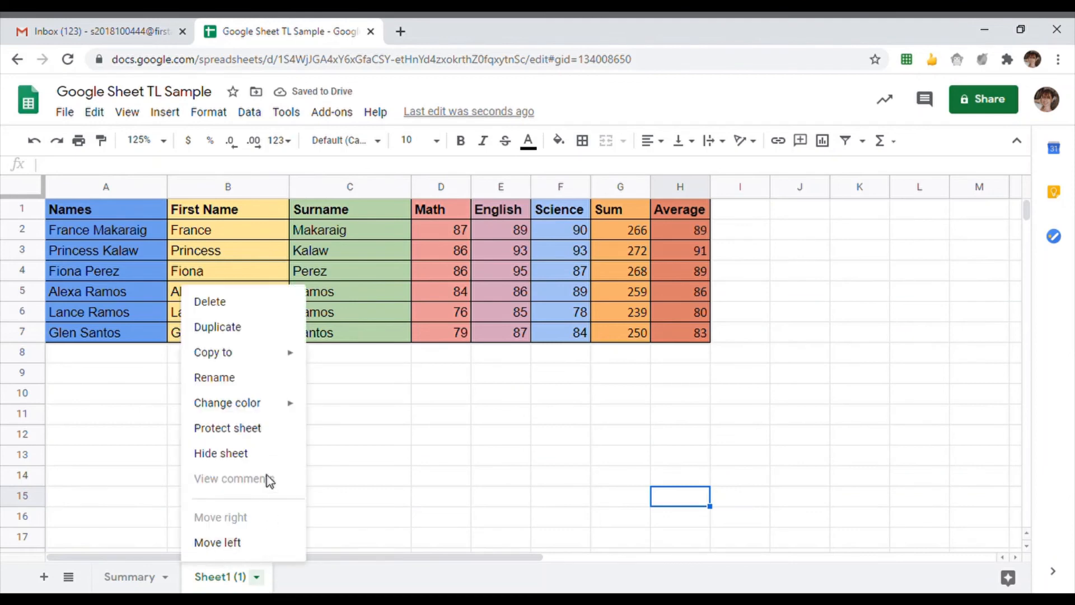
{"action": "left_click", "coordinate": [268, 387]}
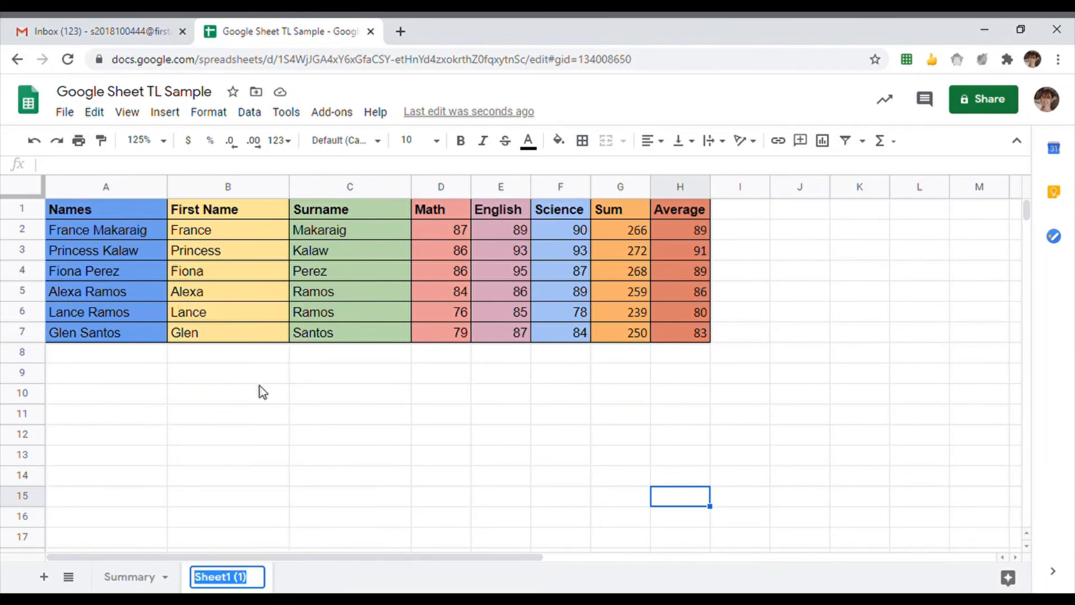
{"action": "type", "text": "Data"}
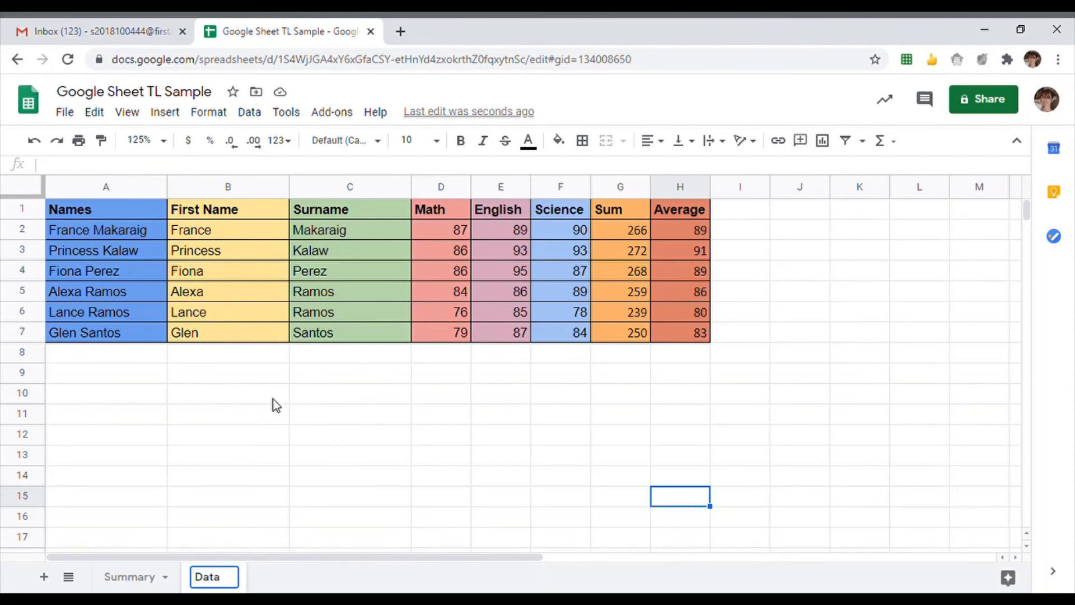
{"action": "left_click", "coordinate": [287, 391]}
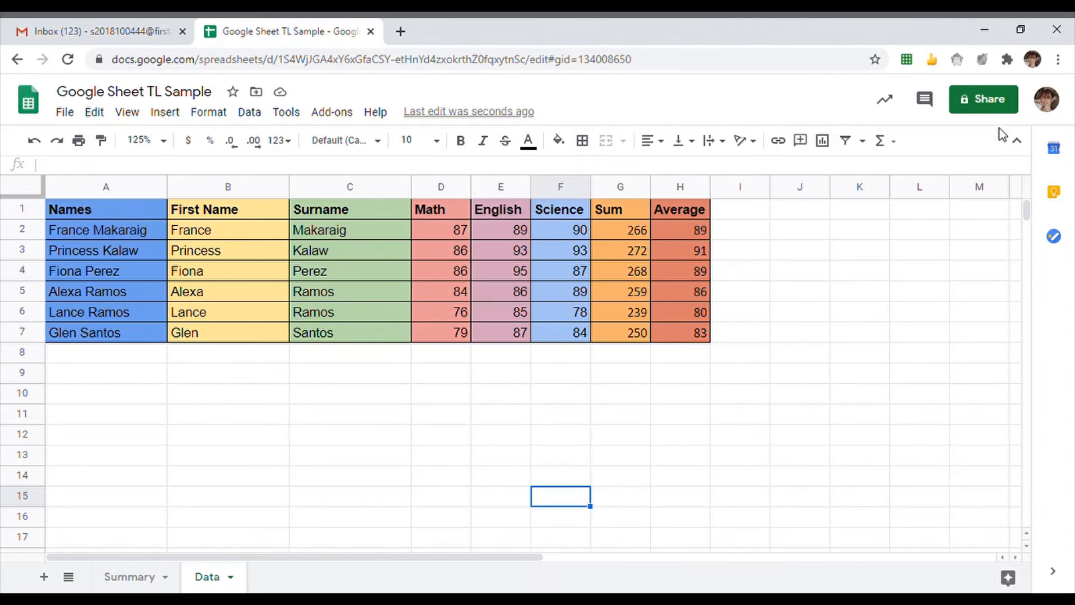
- Copy the spreadsheet's share link and add the collaborator's e-mail as a recipient
{"action": "left_click", "coordinate": [990, 101]}
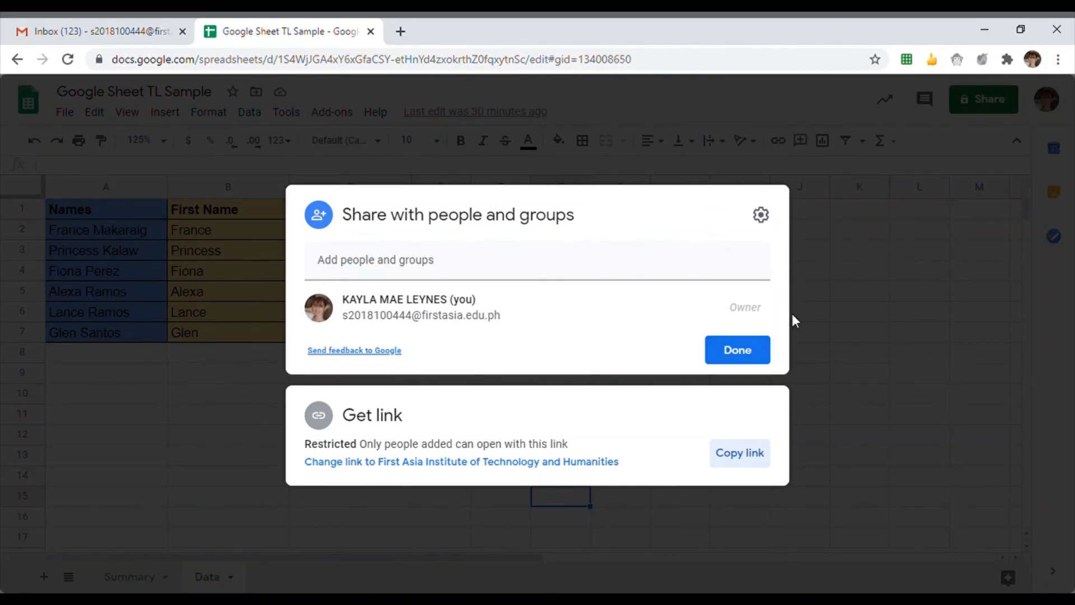
{"action": "left_click", "coordinate": [752, 453]}
{"action": "left_click", "coordinate": [430, 267]}
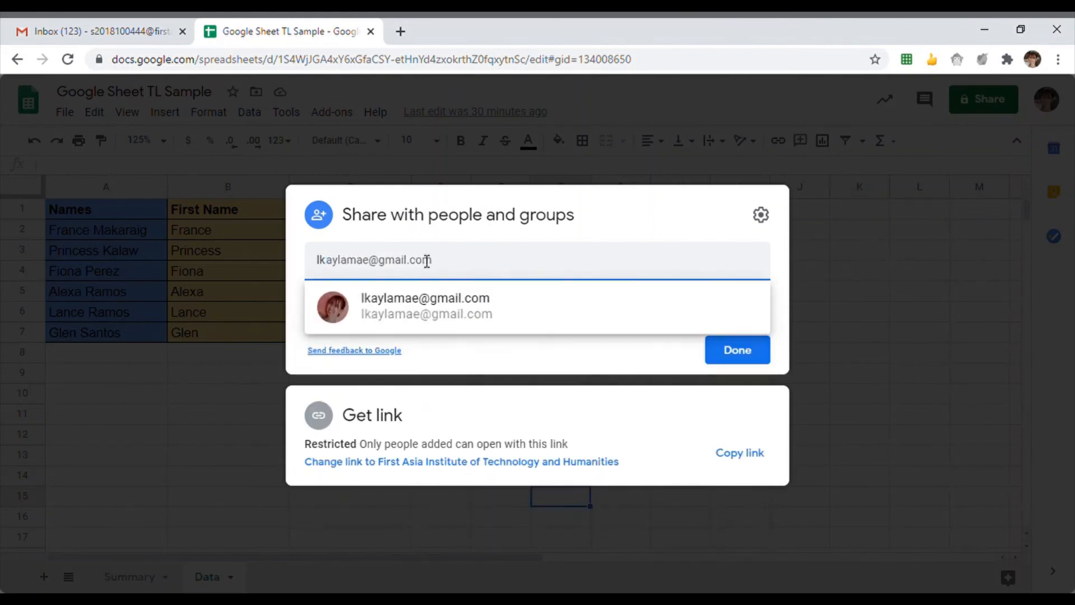
{"action": "left_click", "coordinate": [463, 310]}
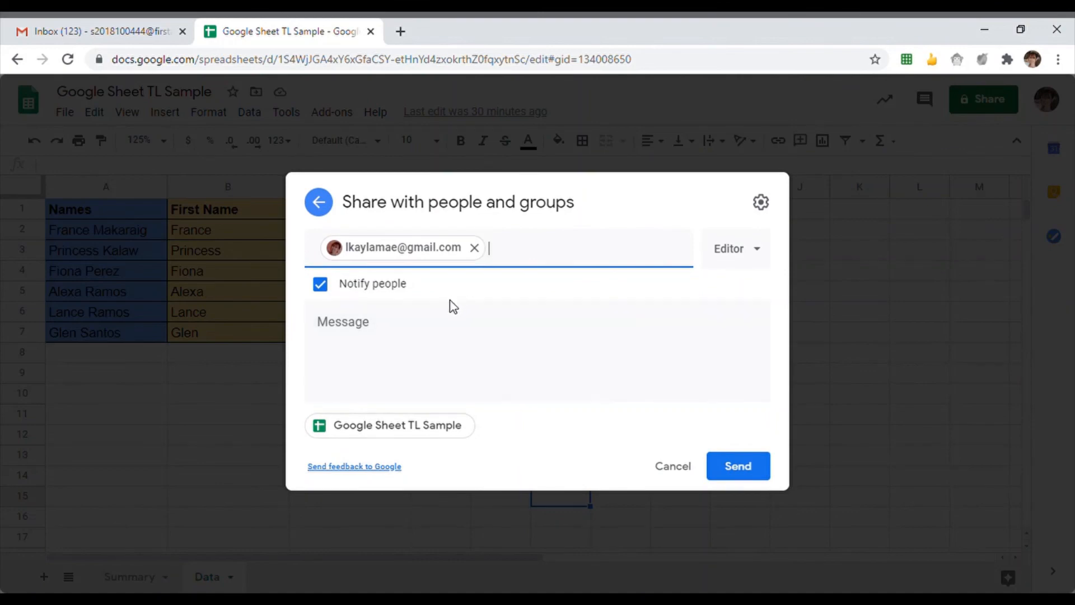
{"action": "left_click", "coordinate": [391, 320]}
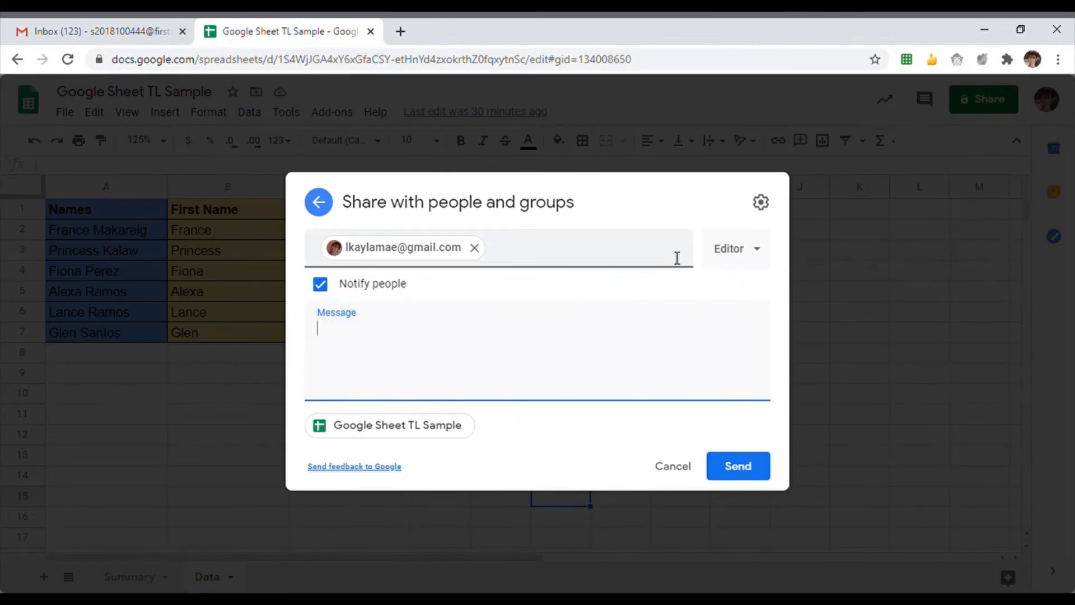
{"action": "left_click", "coordinate": [751, 253]}
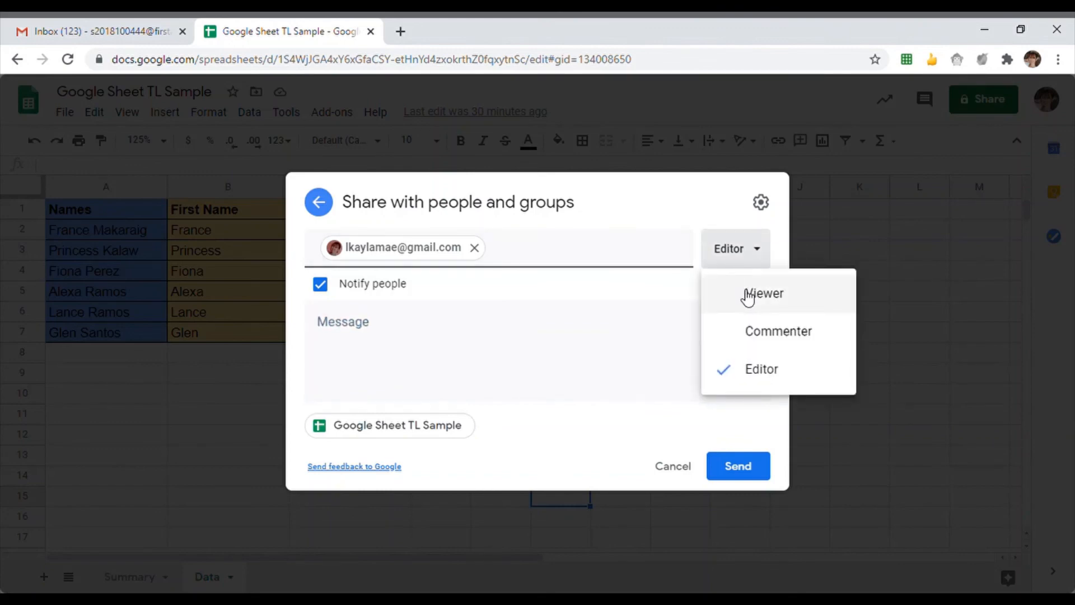
- Send the share to the recipient with Viewer access, confirming sharing outside the organization
{"action": "left_click", "coordinate": [798, 300]}
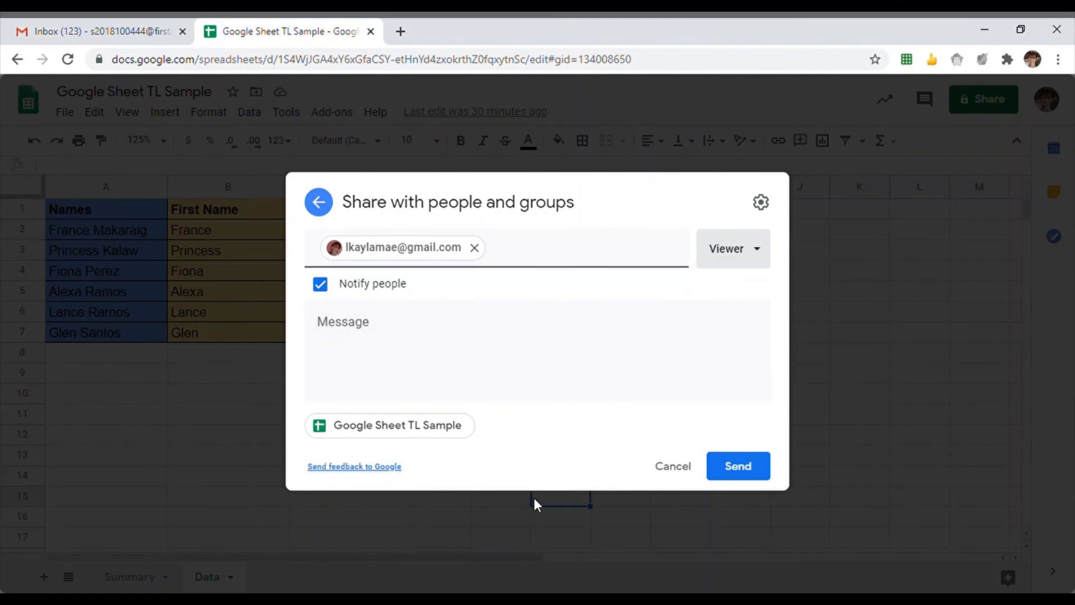
{"action": "left_click", "coordinate": [749, 474]}
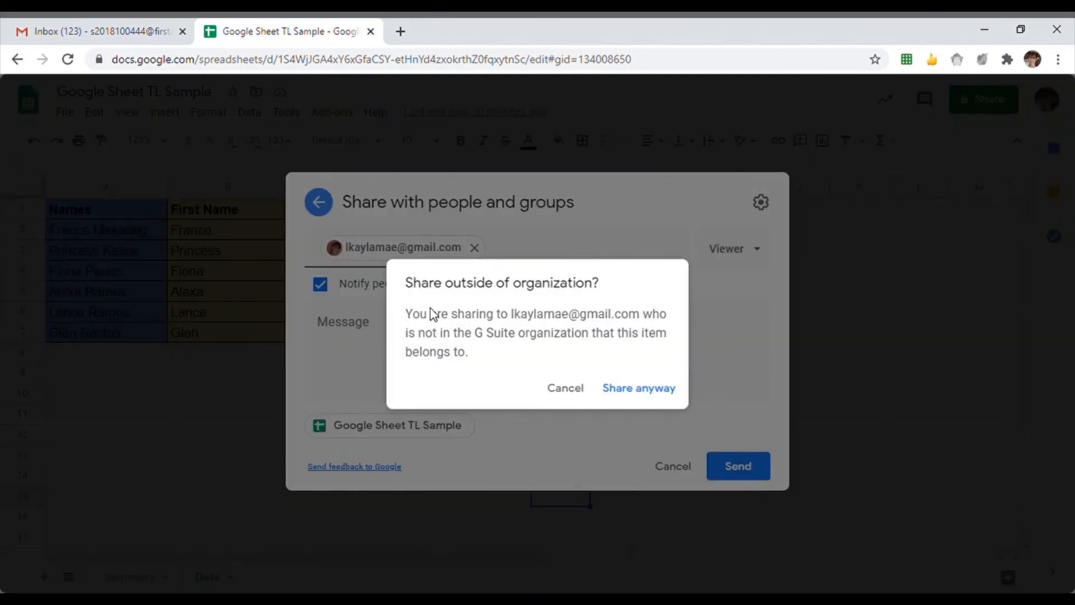
{"action": "left_click", "coordinate": [632, 393]}
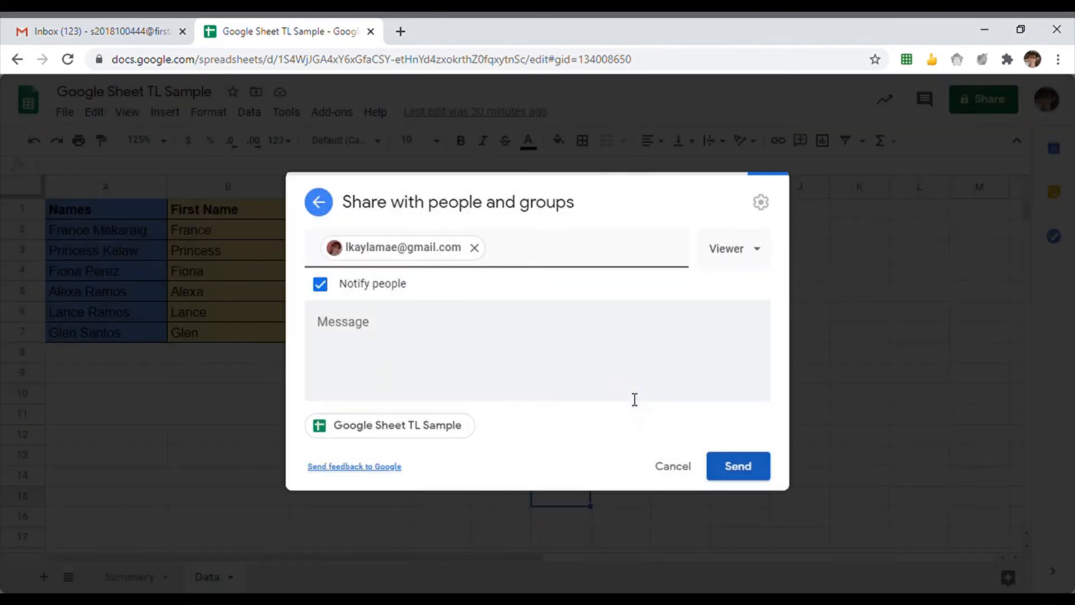